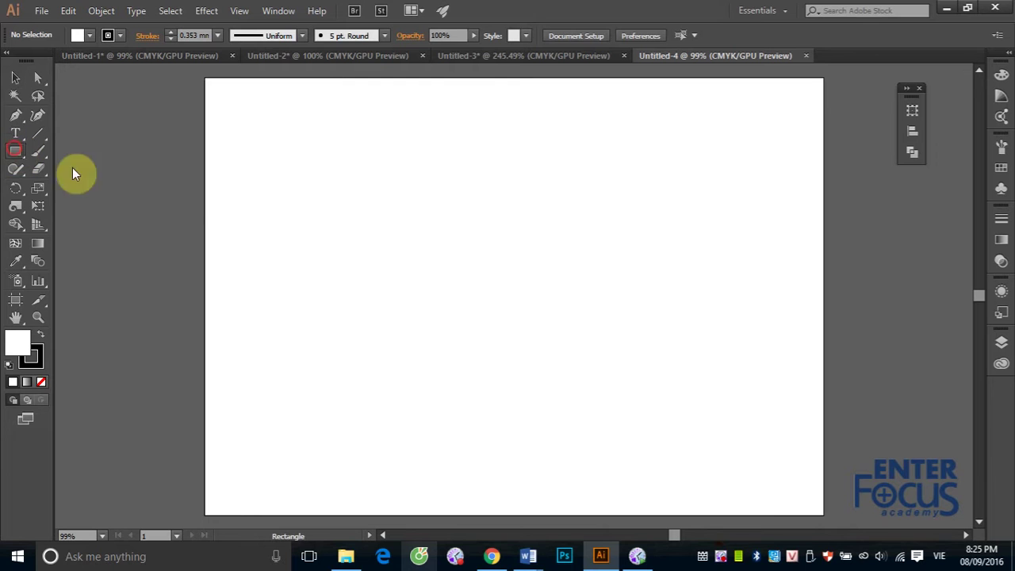
Step: Draw a rectangle near the artboard centre and fill it green from the Color panel spectrum
{"action": "left_click_drag", "start_coordinate": [402, 225], "coordinate": [603, 390]}
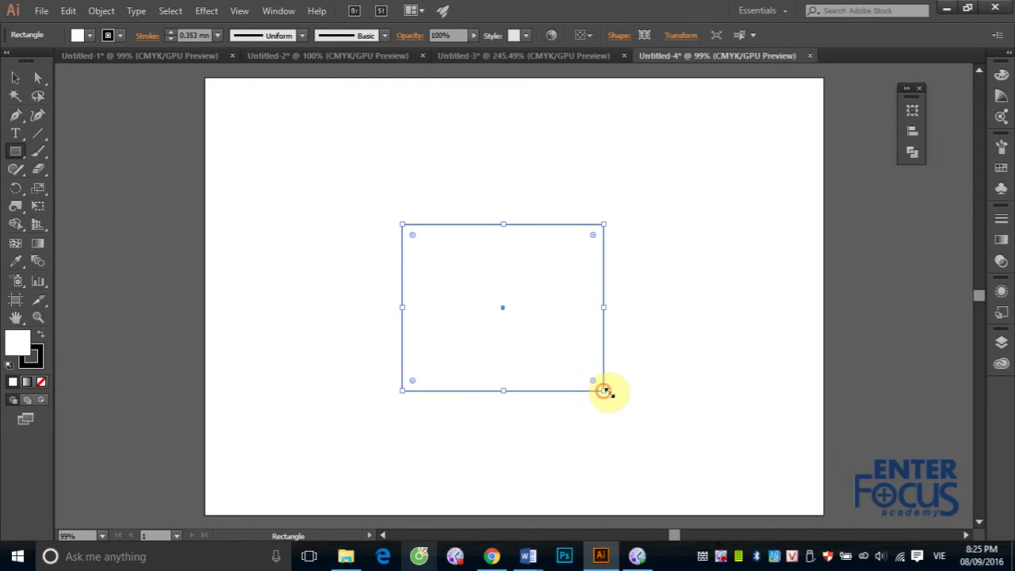
{"action": "left_click", "coordinate": [1000, 168]}
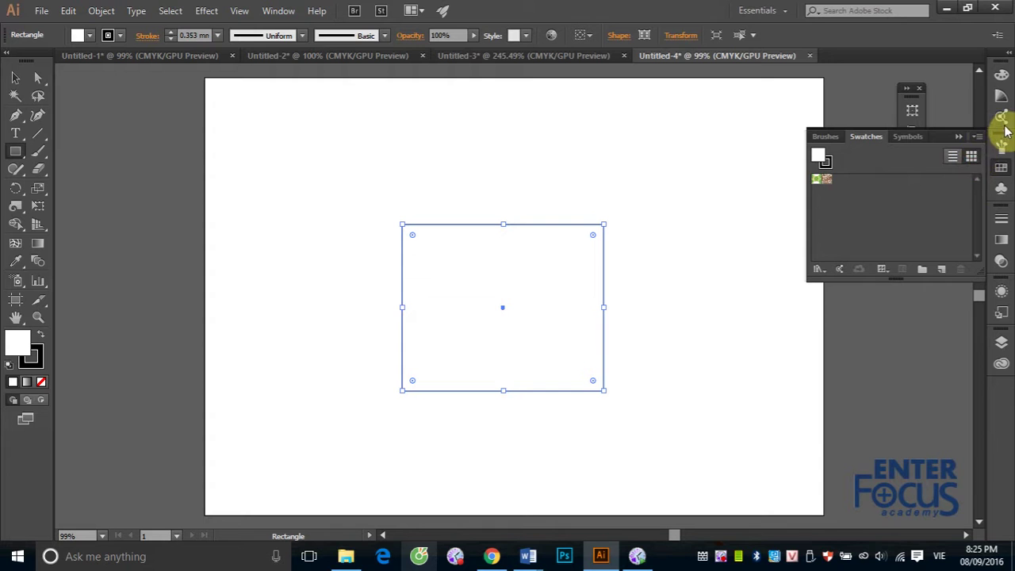
{"action": "left_click", "coordinate": [1000, 74]}
{"action": "left_click", "coordinate": [862, 101]}
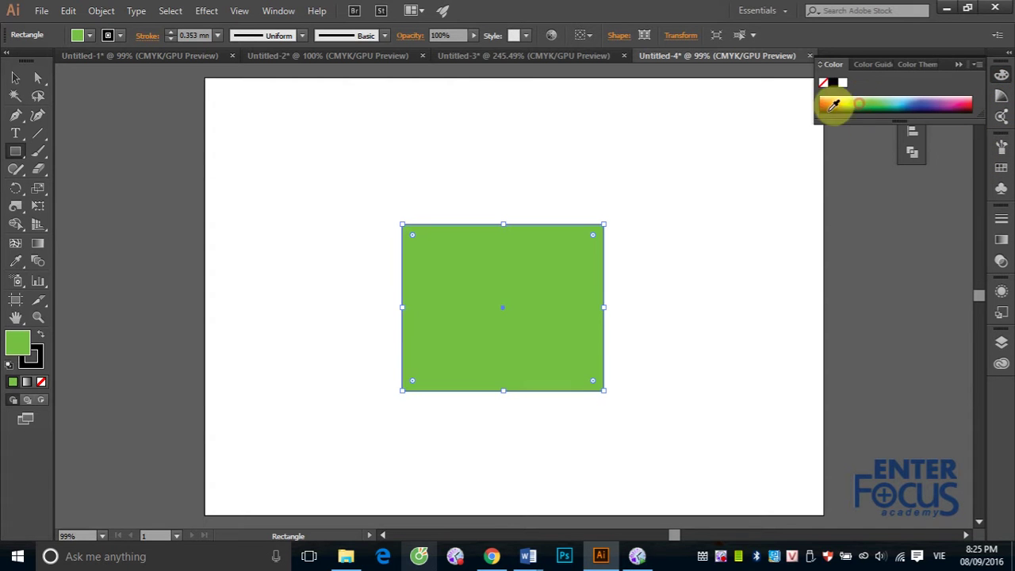
Step: Switch to the Selection tool, then bring up the liquify distortion tool group
{"action": "left_click", "coordinate": [16, 77]}
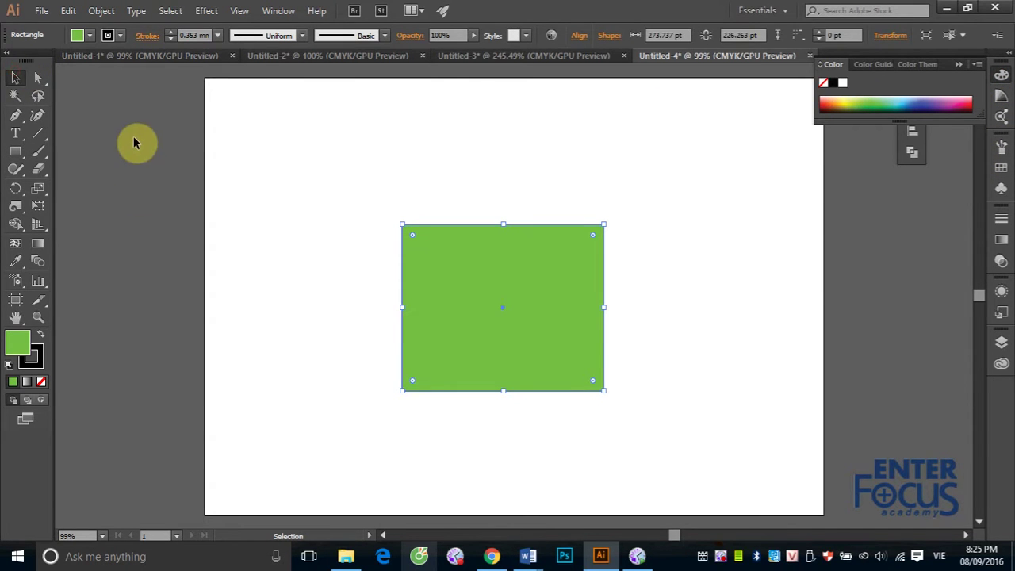
{"action": "left_click", "coordinate": [17, 207]}
{"action": "left_click", "coordinate": [19, 209]}
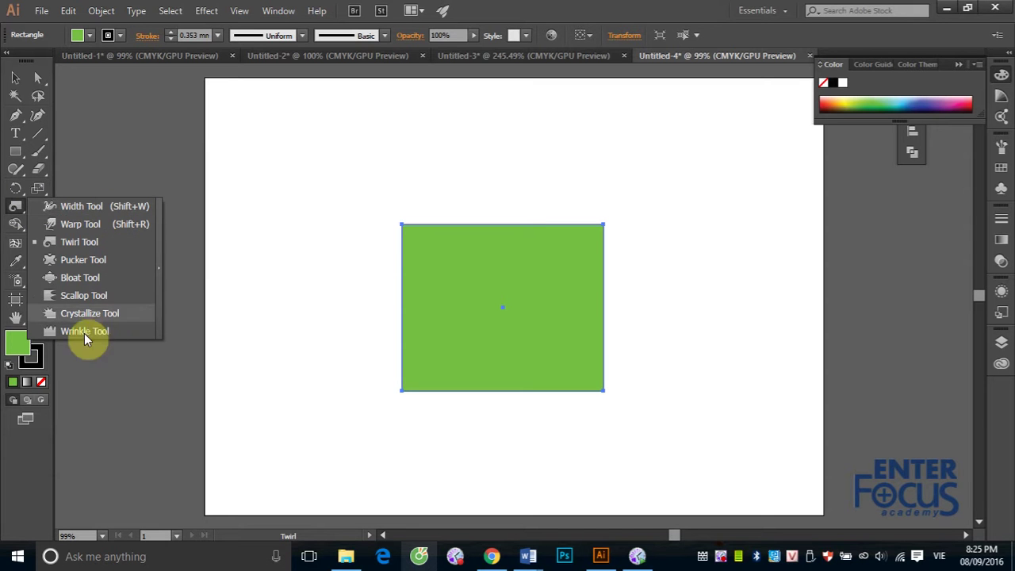
Step: Show the Object menu's Envelope Distort options for the green rectangle
{"action": "left_click", "coordinate": [102, 11]}
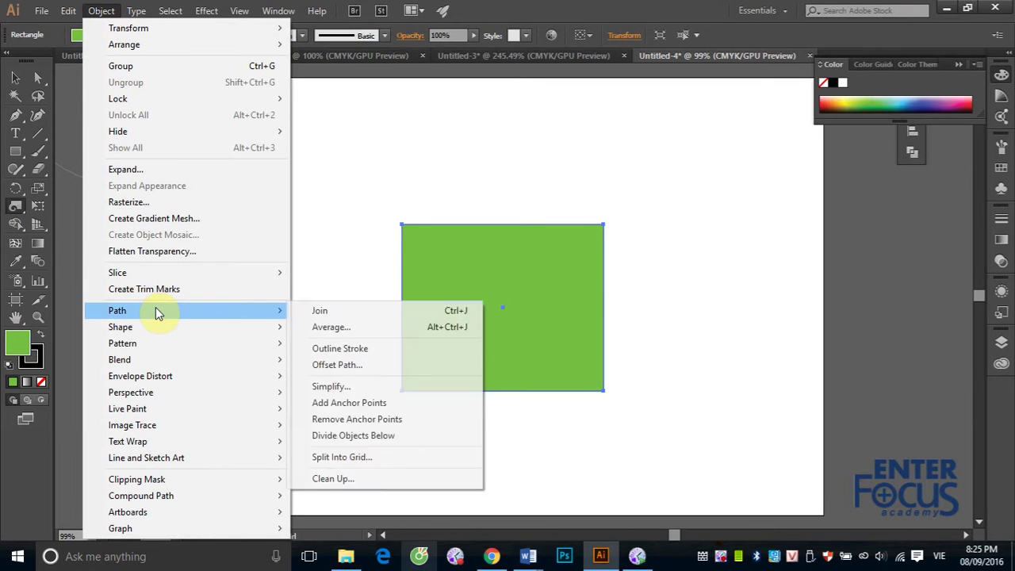
{"action": "mouse_move", "coordinate": [140, 376]}
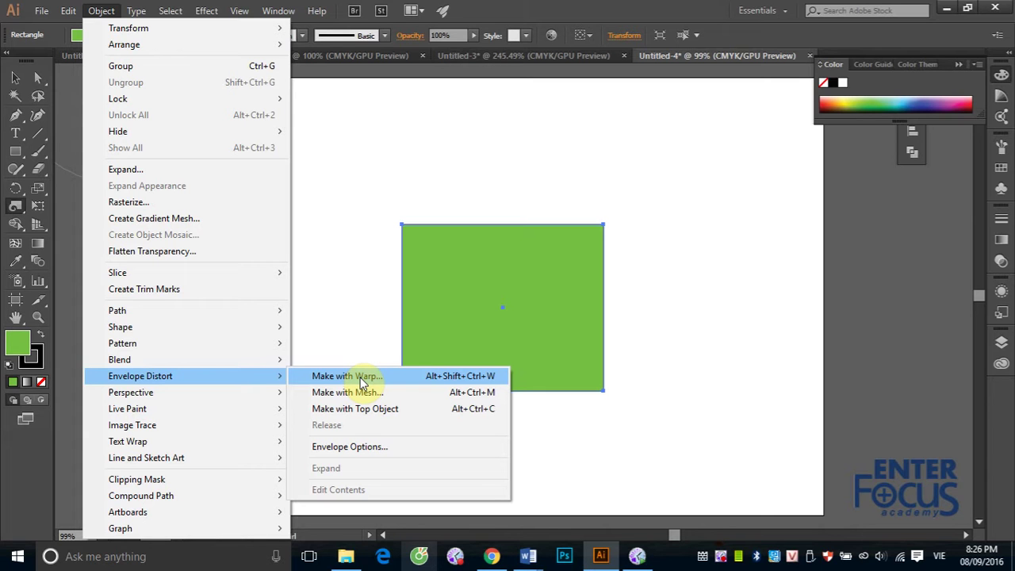
Step: Apply Envelope Distort > Make with Warp, keeping Arc style and setting orientation to Vertical
{"action": "left_click", "coordinate": [361, 380]}
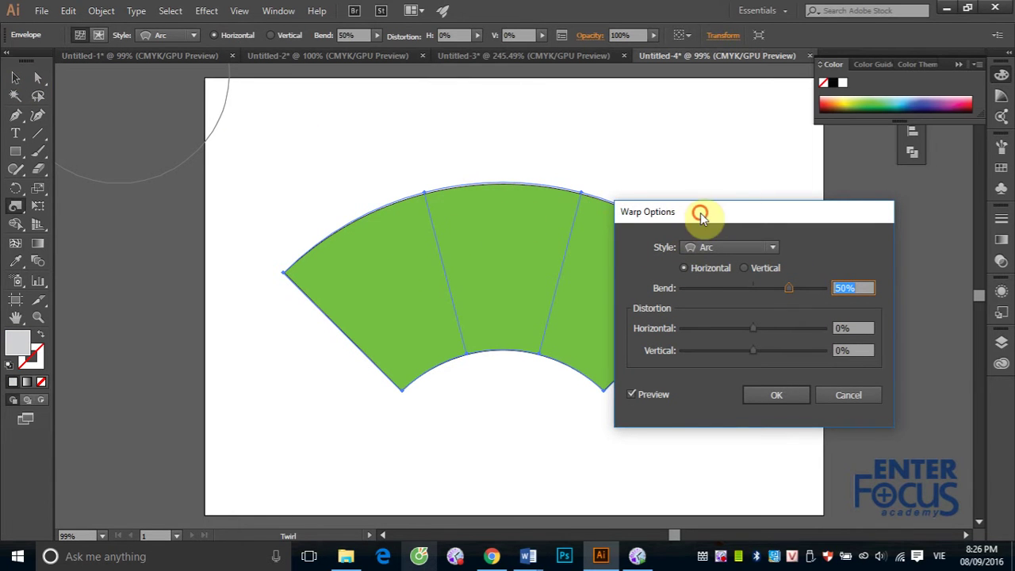
{"action": "left_click_drag", "start_coordinate": [700, 212], "coordinate": [756, 155]}
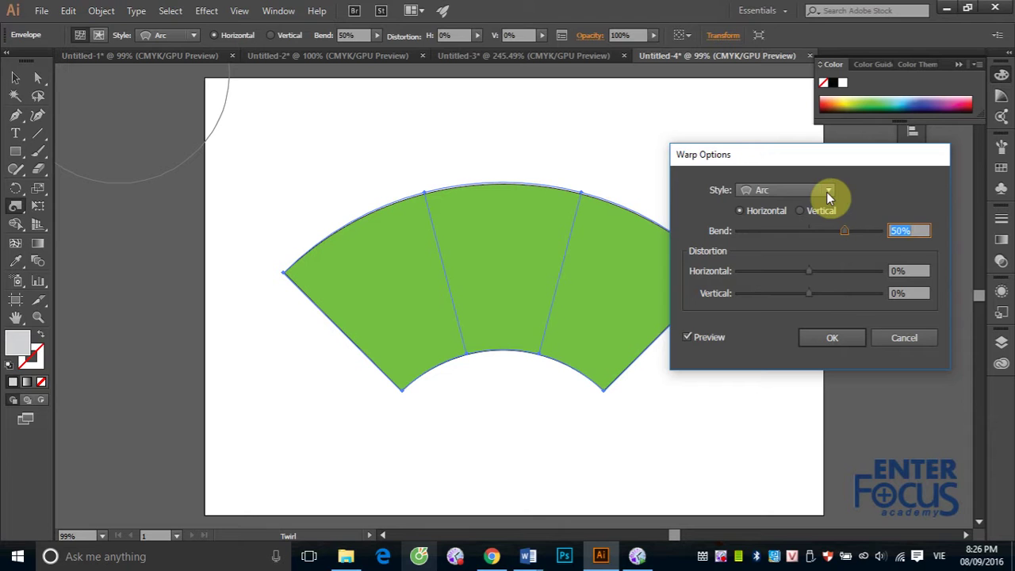
{"action": "left_click", "coordinate": [826, 192]}
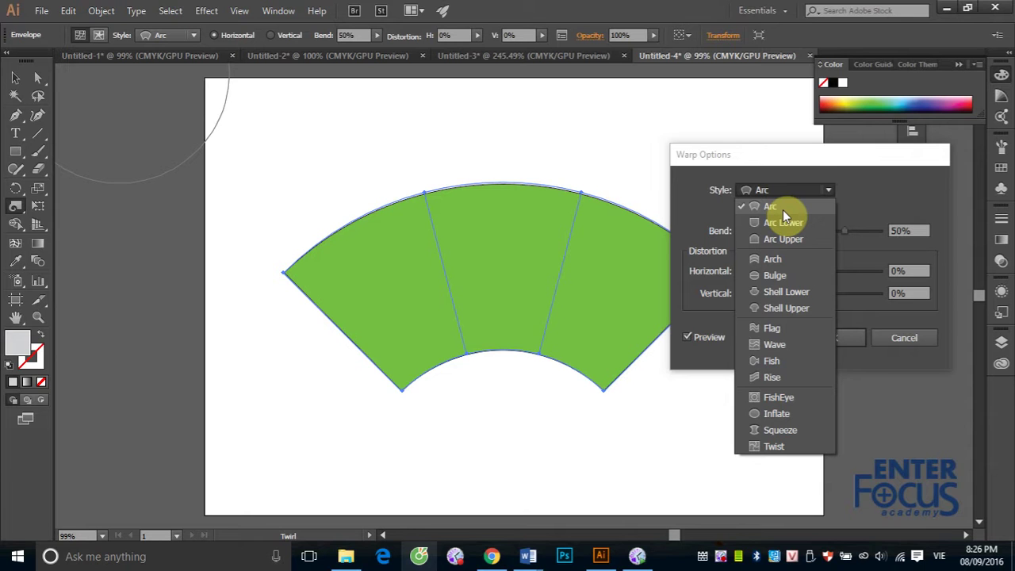
{"action": "left_click", "coordinate": [821, 169]}
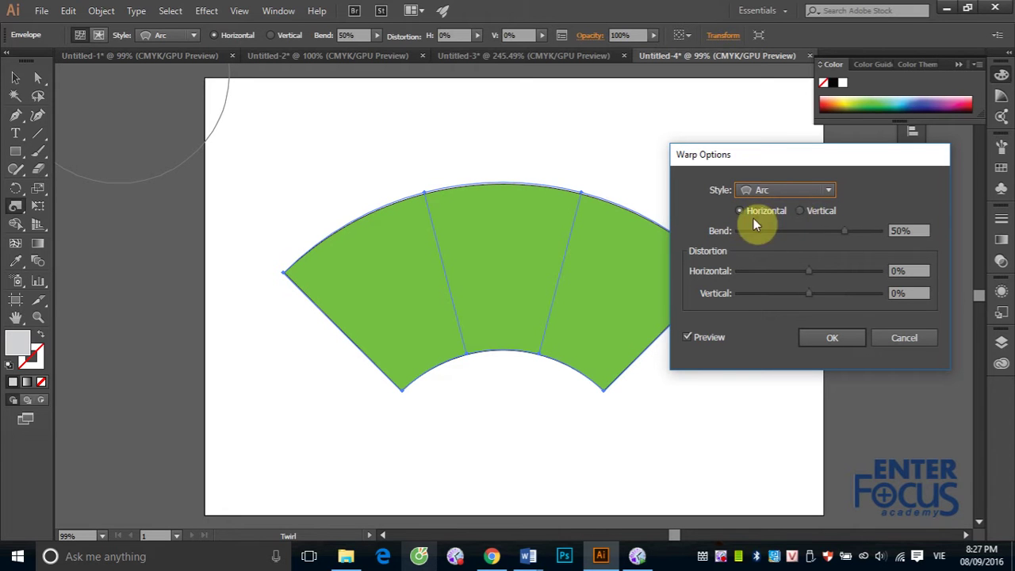
{"action": "left_click", "coordinate": [800, 210]}
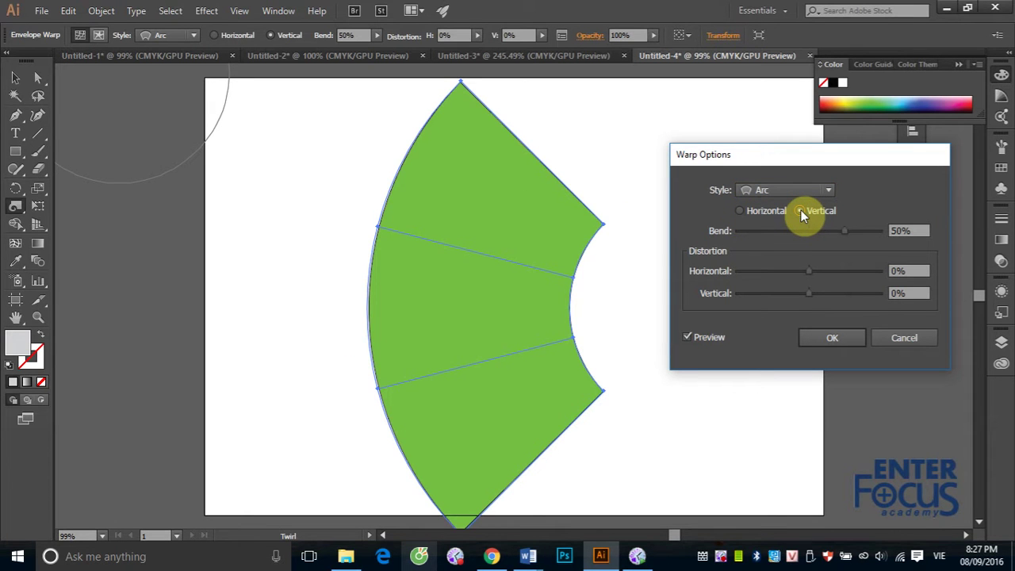
Step: Switch the Arc warp to Horizontal and set its bend to -46%
{"action": "left_click", "coordinate": [737, 211]}
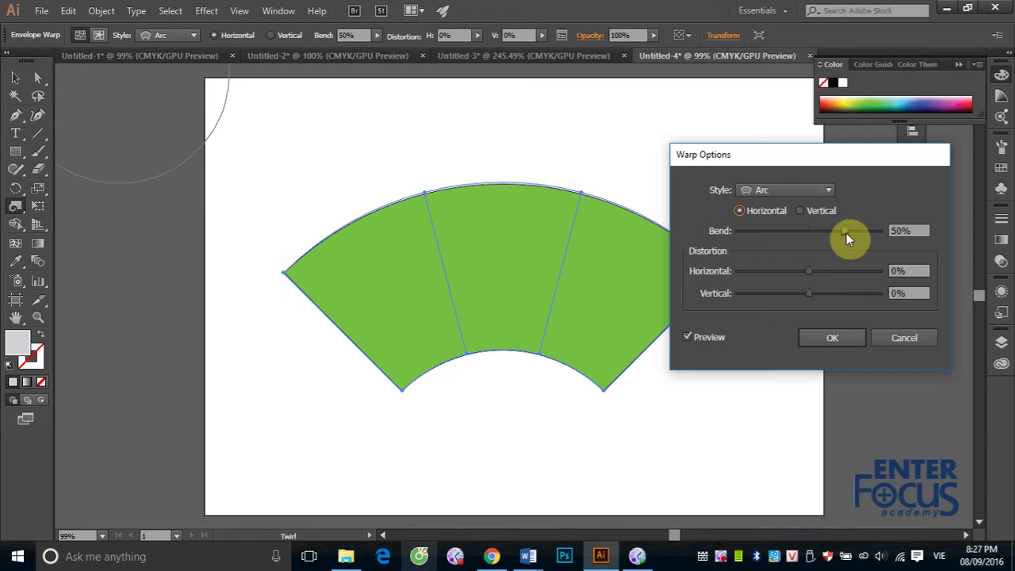
{"action": "left_click_drag", "start_coordinate": [845, 233], "coordinate": [864, 232]}
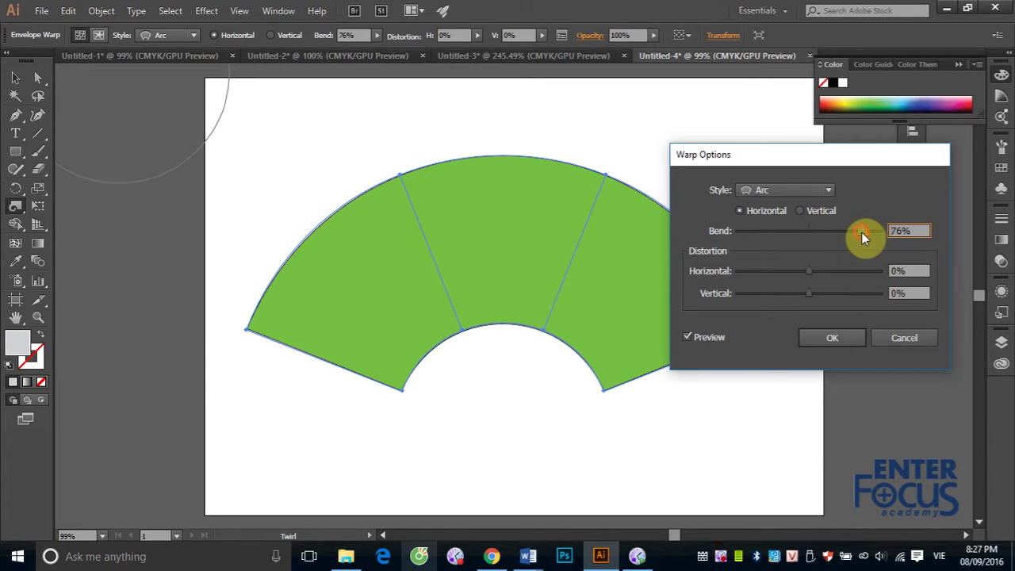
{"action": "left_click_drag", "start_coordinate": [862, 232], "coordinate": [775, 233]}
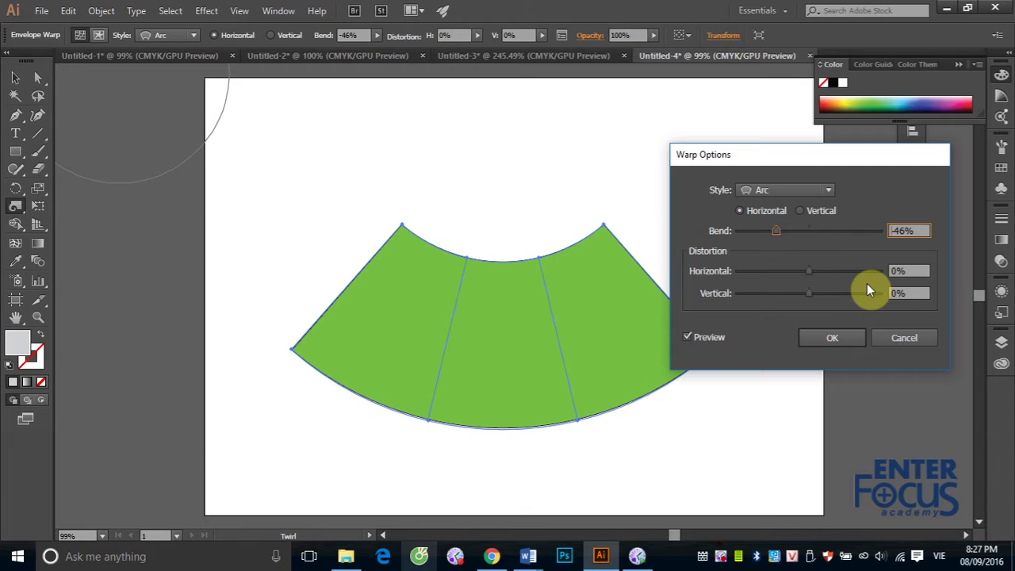
Step: Try horizontal distortion values from -59% to -100%, then set it to 0
{"action": "left_click_drag", "start_coordinate": [808, 272], "coordinate": [766, 278]}
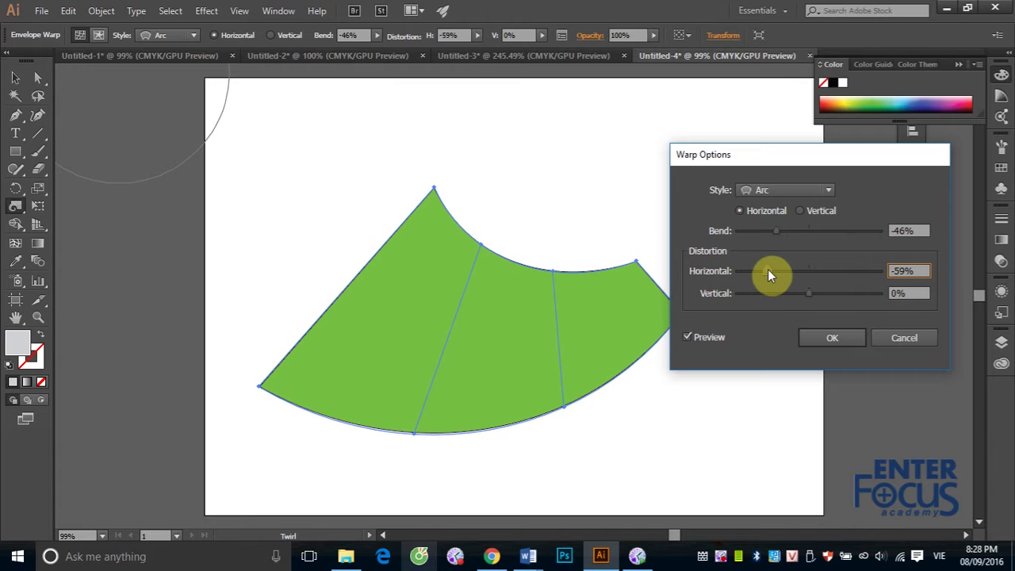
{"action": "left_click_drag", "start_coordinate": [768, 271], "coordinate": [744, 271]}
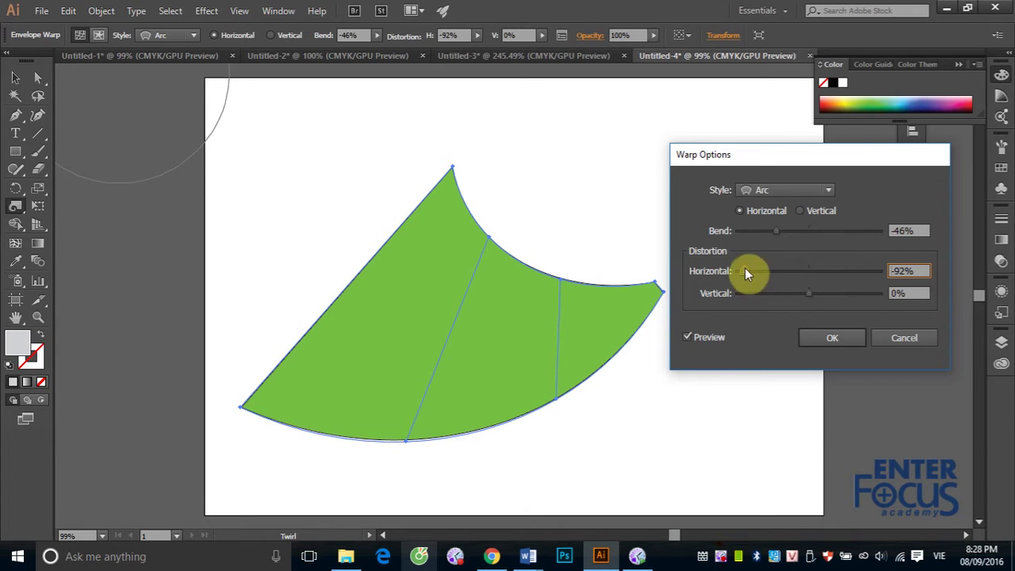
{"action": "left_click_drag", "start_coordinate": [744, 270], "coordinate": [736, 271]}
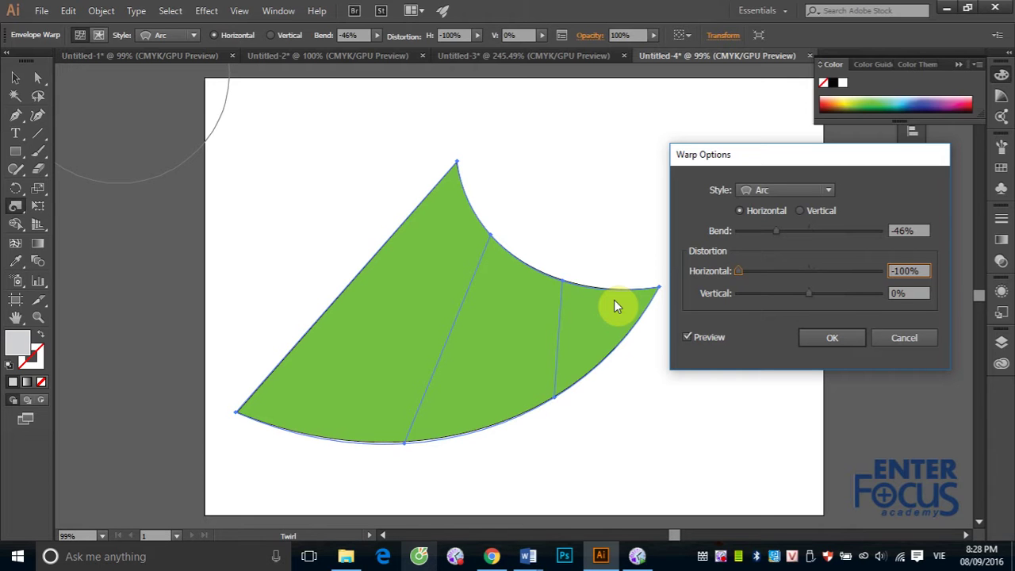
{"action": "left_click_drag", "start_coordinate": [738, 271], "coordinate": [851, 273]}
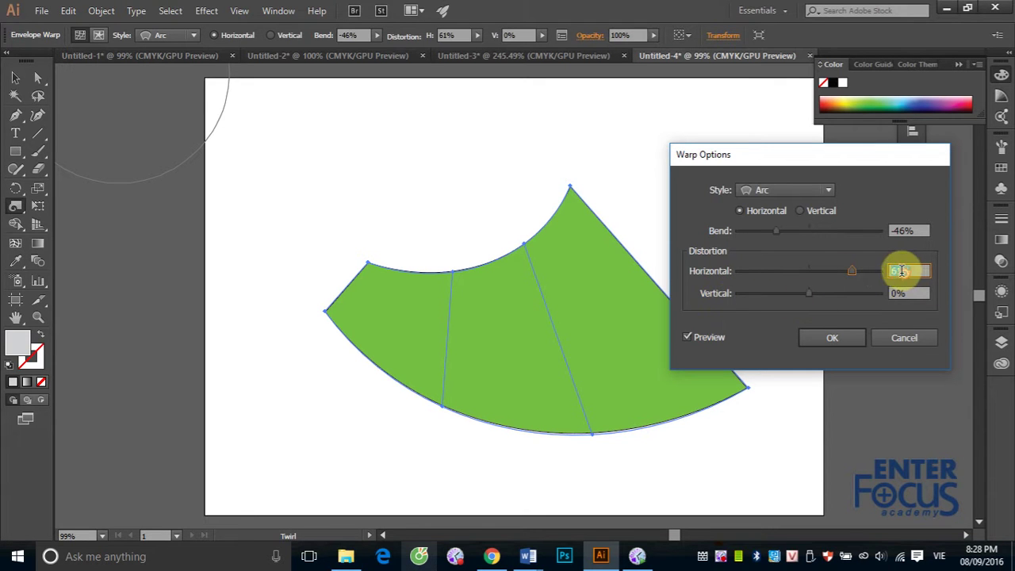
{"action": "left_click_drag", "start_coordinate": [908, 271], "coordinate": [873, 275]}
{"action": "type", "text": "0"}
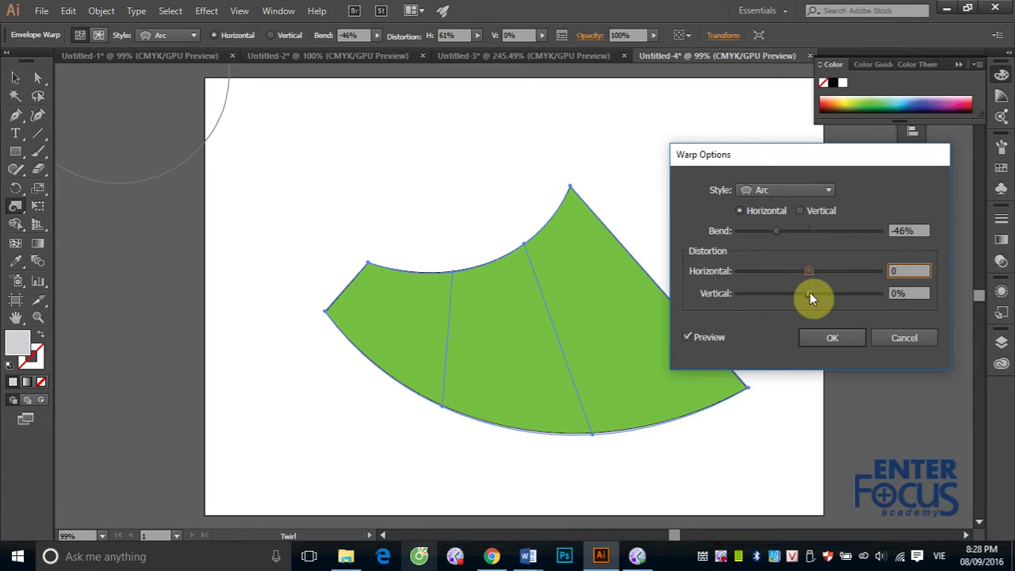
Step: Set vertical distortion to -31% after trying -77% and 63%
{"action": "left_click_drag", "start_coordinate": [809, 293], "coordinate": [755, 292]}
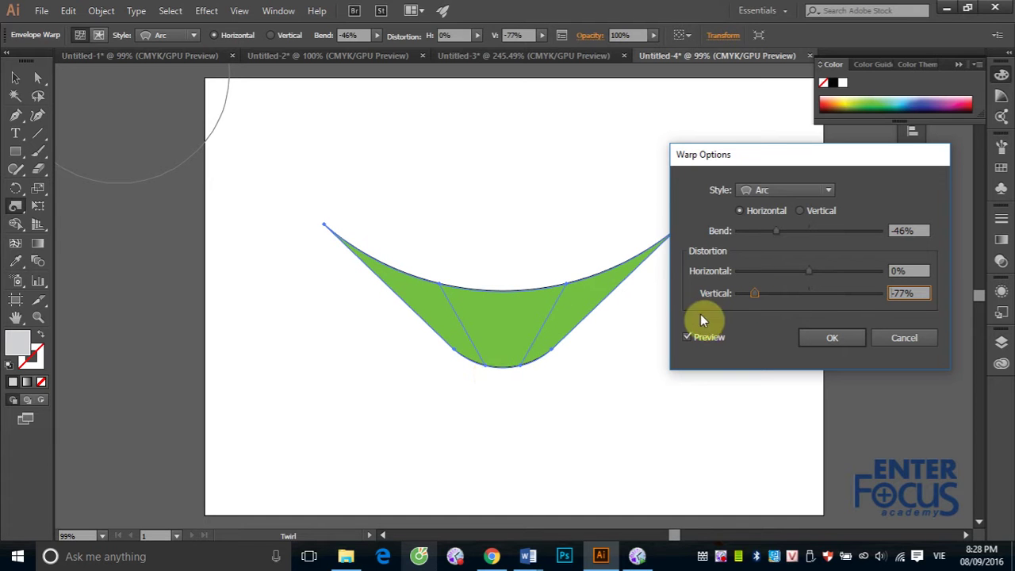
{"action": "left_click_drag", "start_coordinate": [754, 295], "coordinate": [853, 295]}
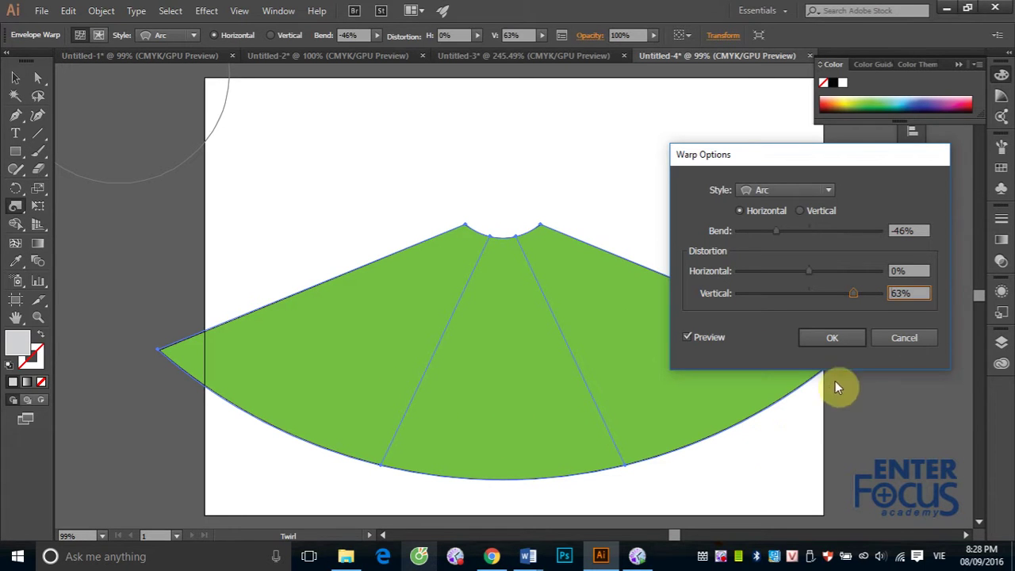
{"action": "left_click_drag", "start_coordinate": [849, 293], "coordinate": [785, 295]}
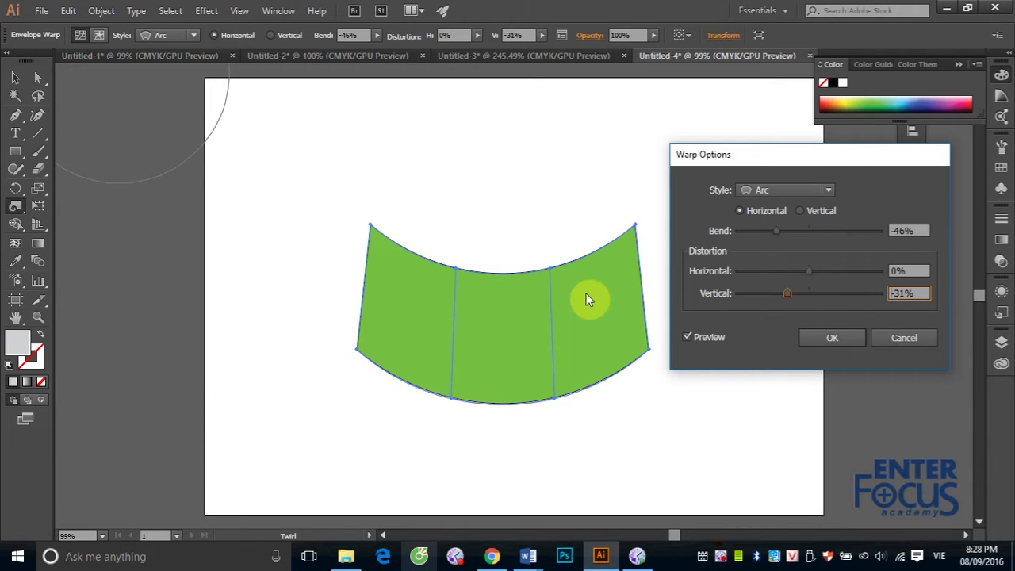
Step: Change the warp style to Flag with 16% horizontal distortion and apply it
{"action": "left_click", "coordinate": [827, 192]}
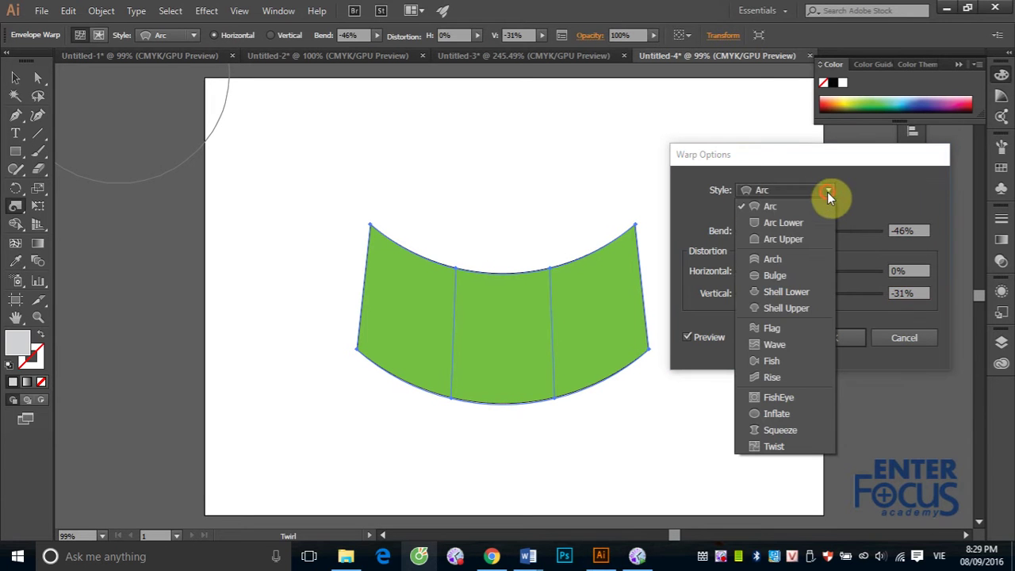
{"action": "left_click", "coordinate": [788, 328]}
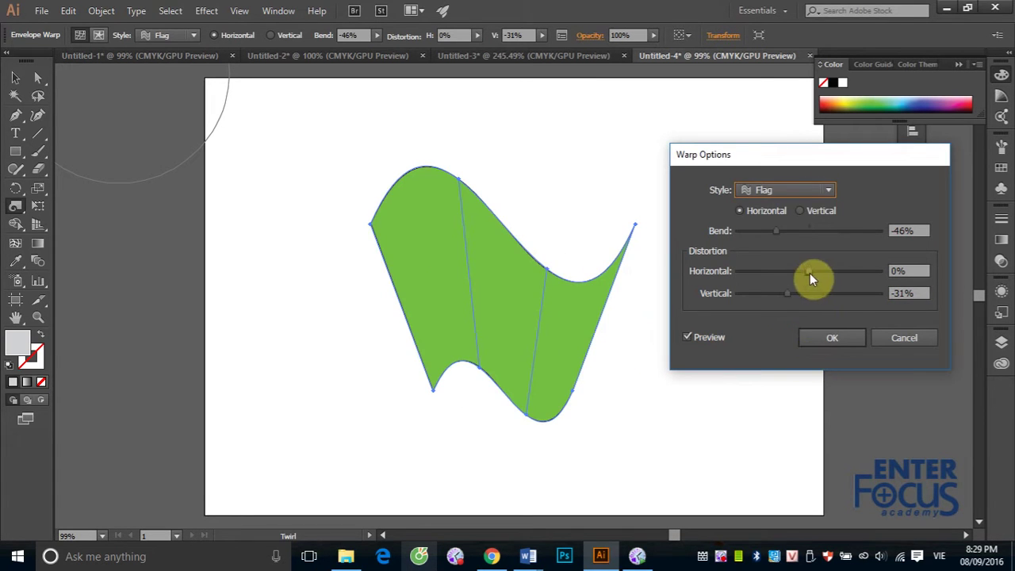
{"action": "mouse_move", "coordinate": [809, 272]}
{"action": "left_mouse_down"}
{"action": "mouse_move", "coordinate": [839, 269]}
{"action": "mouse_move", "coordinate": [771, 269]}
{"action": "mouse_move", "coordinate": [819, 274]}
{"action": "left_mouse_up"}
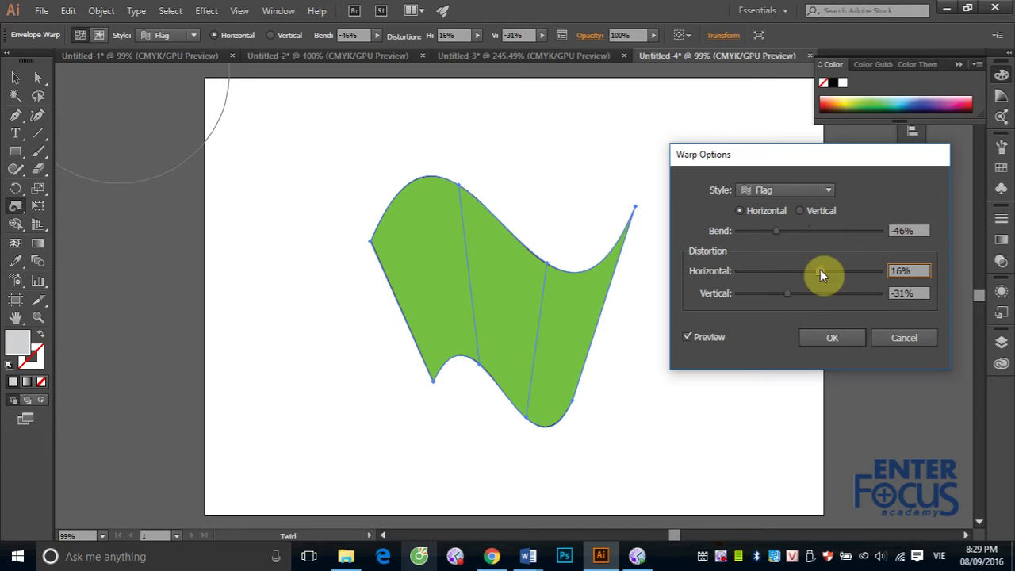
{"action": "left_click", "coordinate": [838, 338]}
{"action": "left_click", "coordinate": [14, 77]}
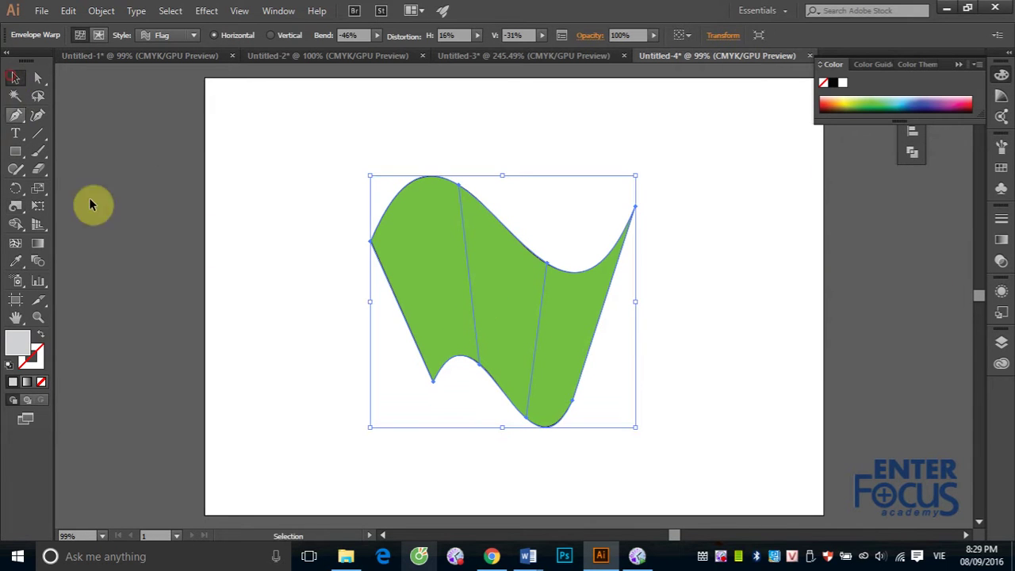
Step: Deselect, then reselect the flag-warped green shape to display its envelope warp settings
{"action": "left_click", "coordinate": [223, 321]}
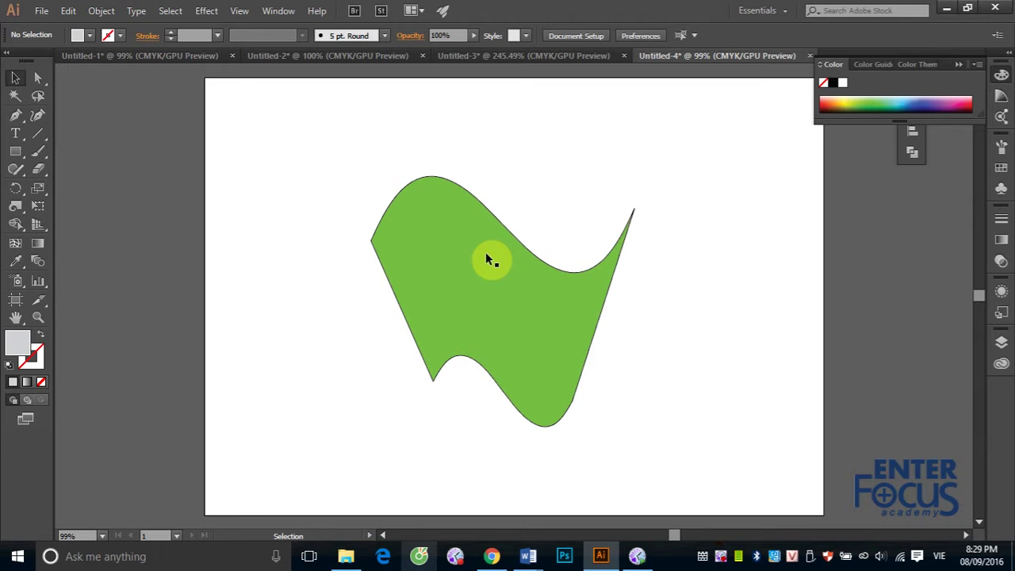
{"action": "left_click", "coordinate": [473, 300]}
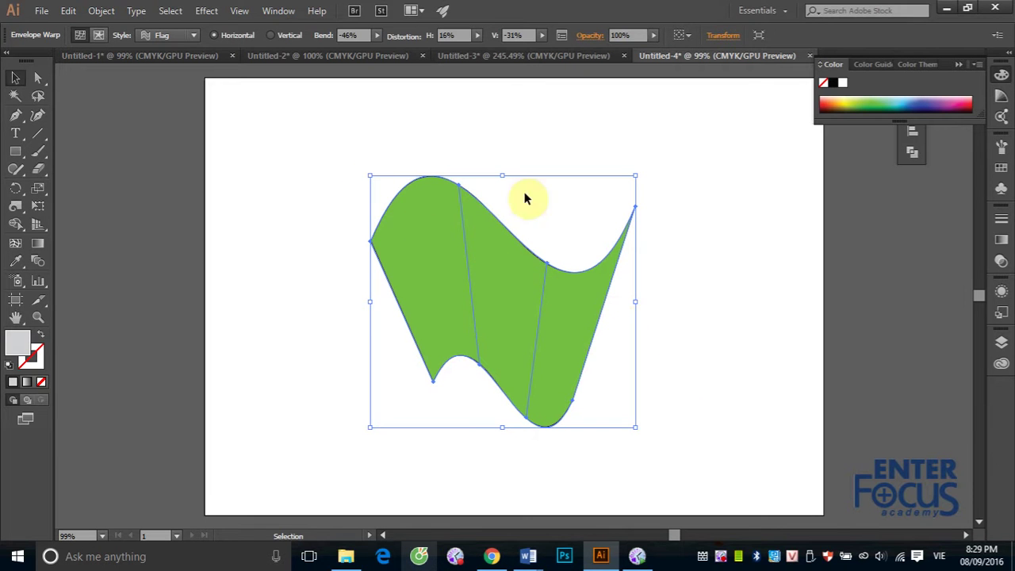
{"action": "left_click", "coordinate": [742, 341]}
{"action": "left_click", "coordinate": [485, 274]}
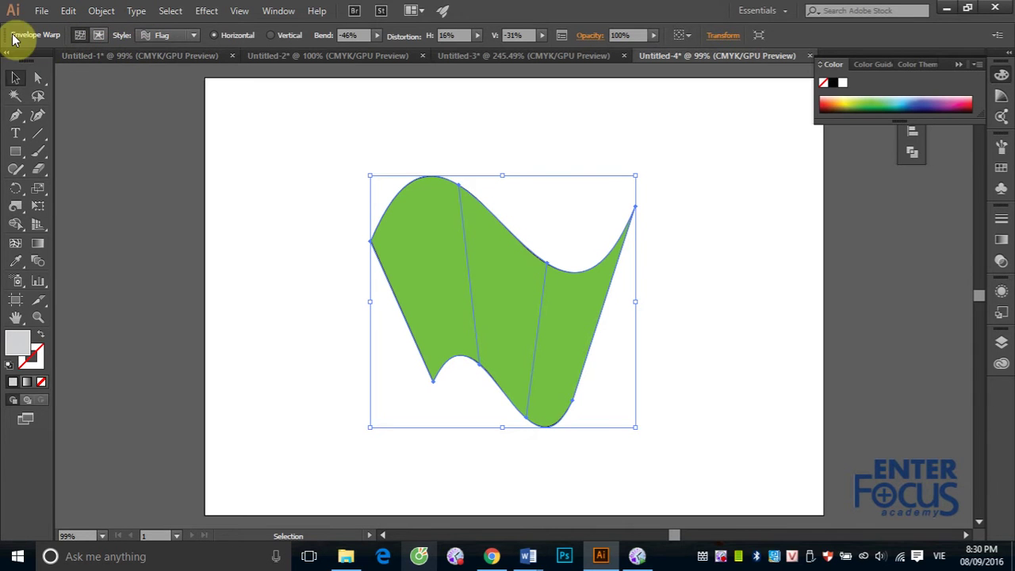
Step: Switch the envelope warp style to Bulge, then to Wave, from the Control bar
{"action": "left_click", "coordinate": [198, 37]}
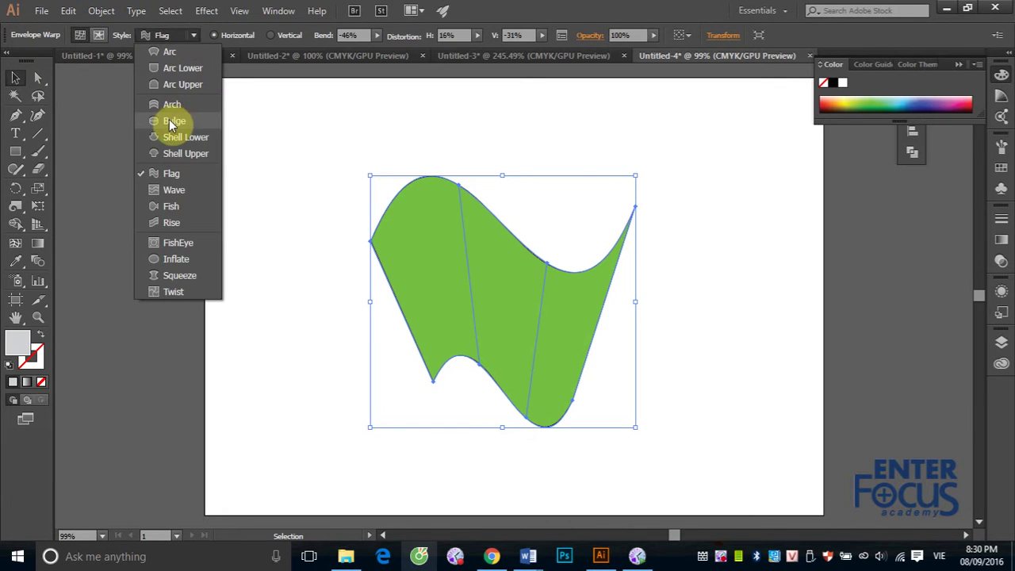
{"action": "left_click", "coordinate": [169, 122]}
{"action": "left_click", "coordinate": [193, 36]}
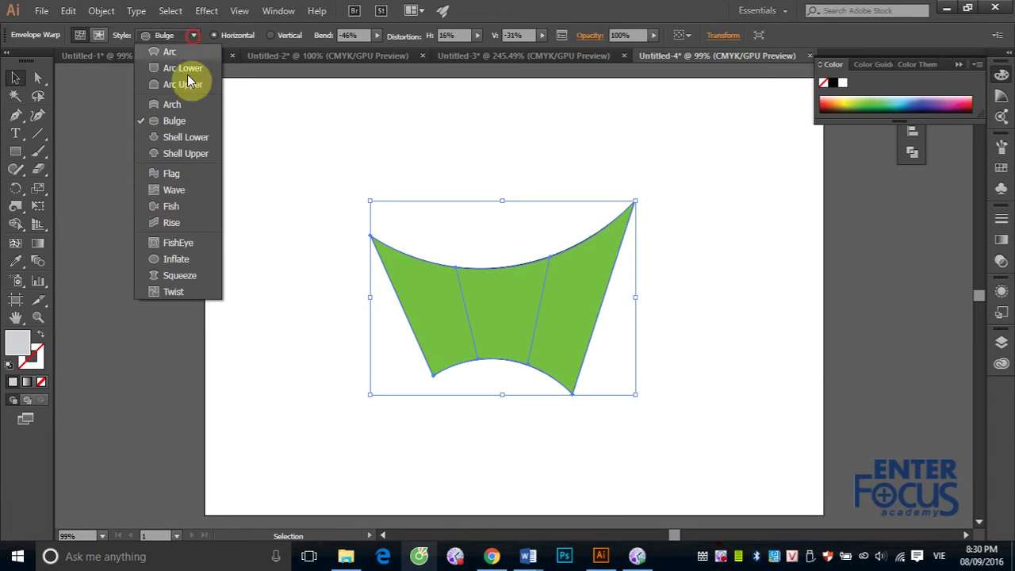
{"action": "left_click", "coordinate": [164, 192]}
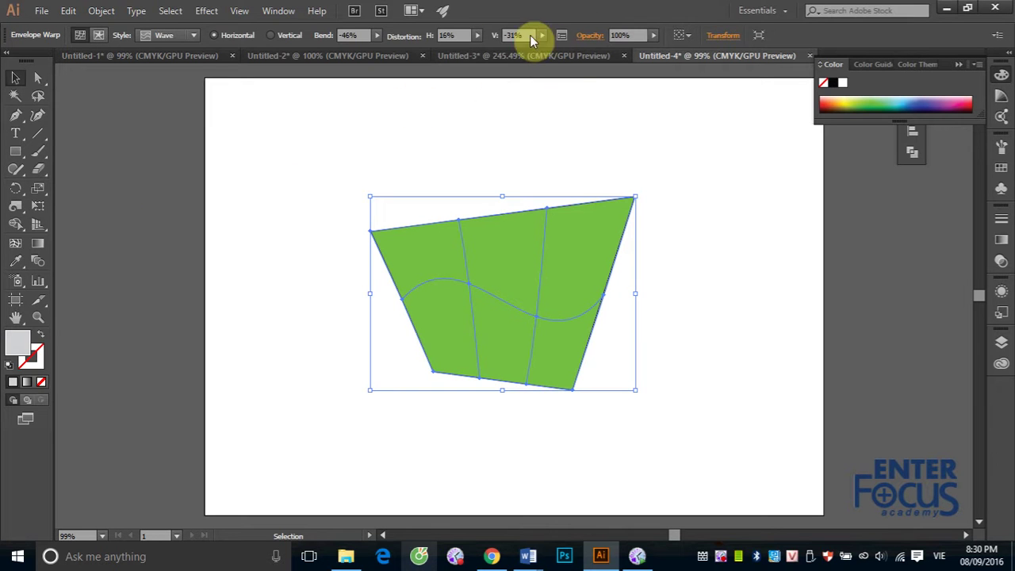
{"action": "left_click", "coordinate": [424, 39]}
{"action": "left_click", "coordinate": [341, 36]}
{"action": "left_click", "coordinate": [525, 36]}
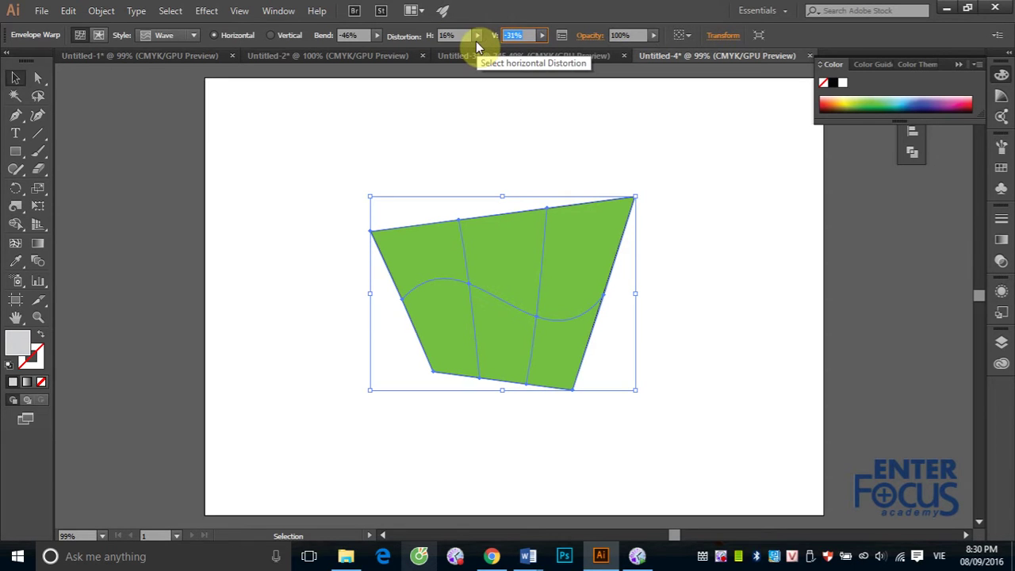
Step: Set the Wave warp's vertical distortion to 50%, leaving the style unchanged
{"action": "type", "text": "50"}
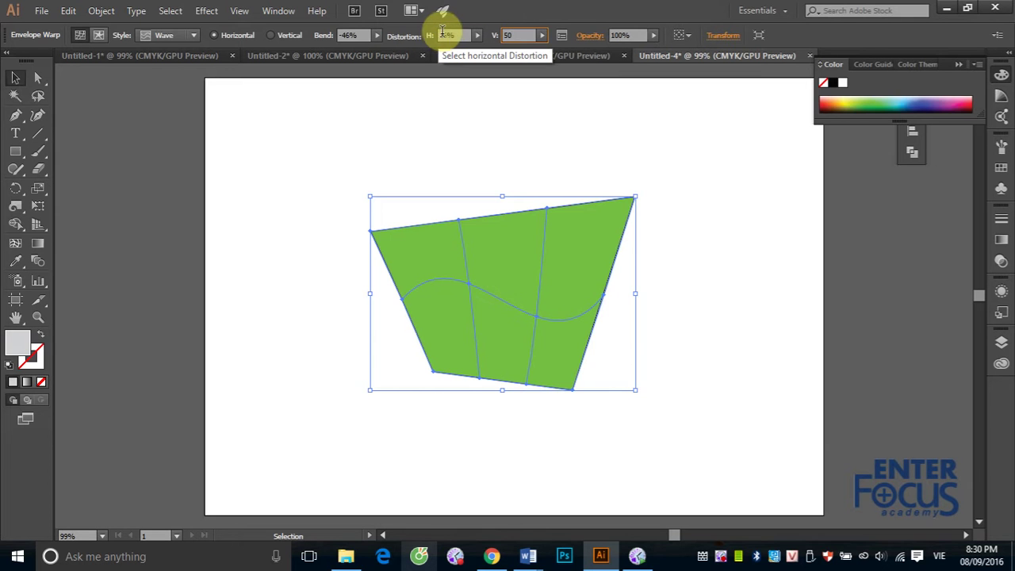
{"action": "left_click", "coordinate": [441, 35]}
{"action": "type", "text": "16"}
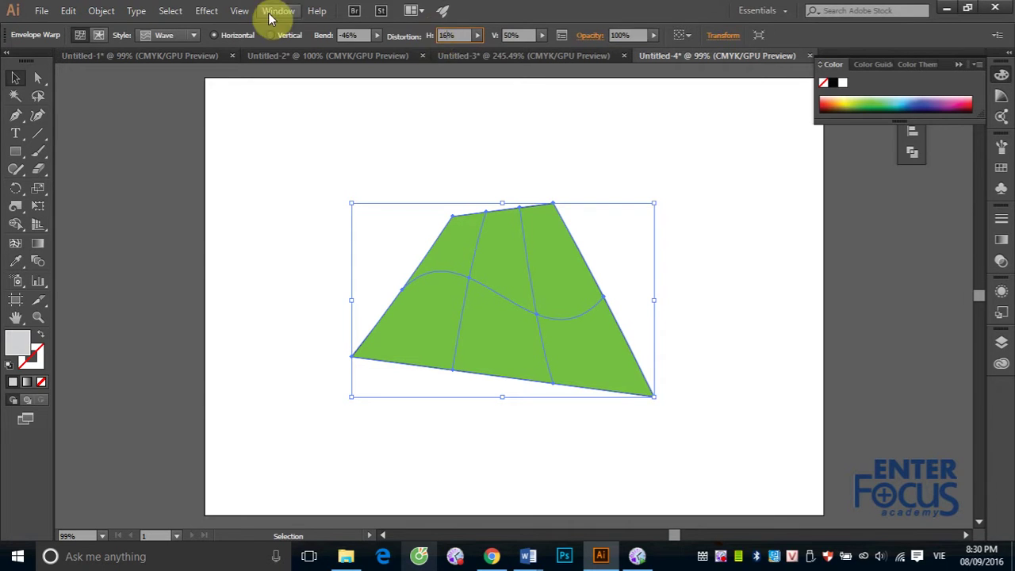
{"action": "left_click", "coordinate": [192, 36]}
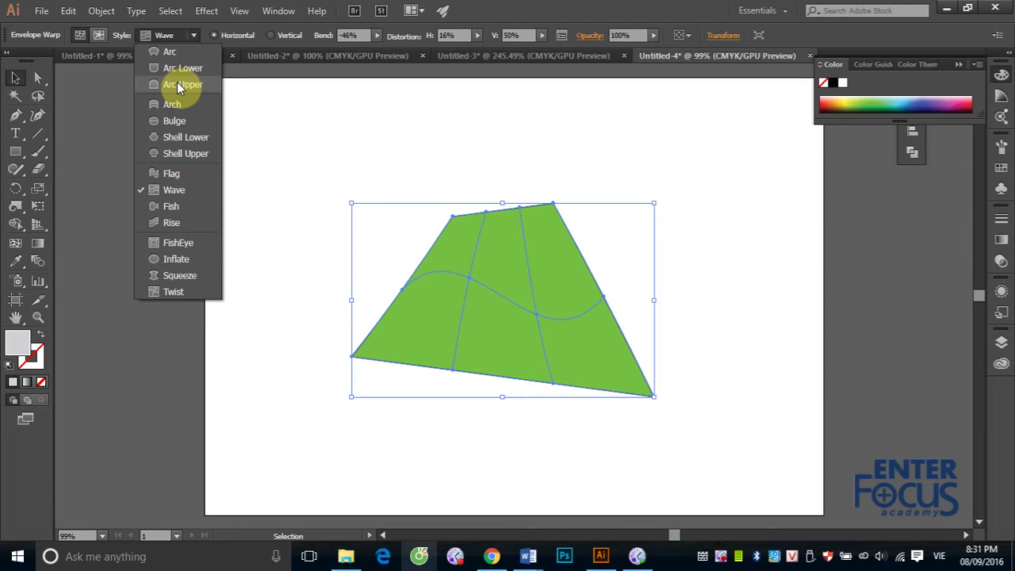
{"action": "left_click", "coordinate": [495, 19]}
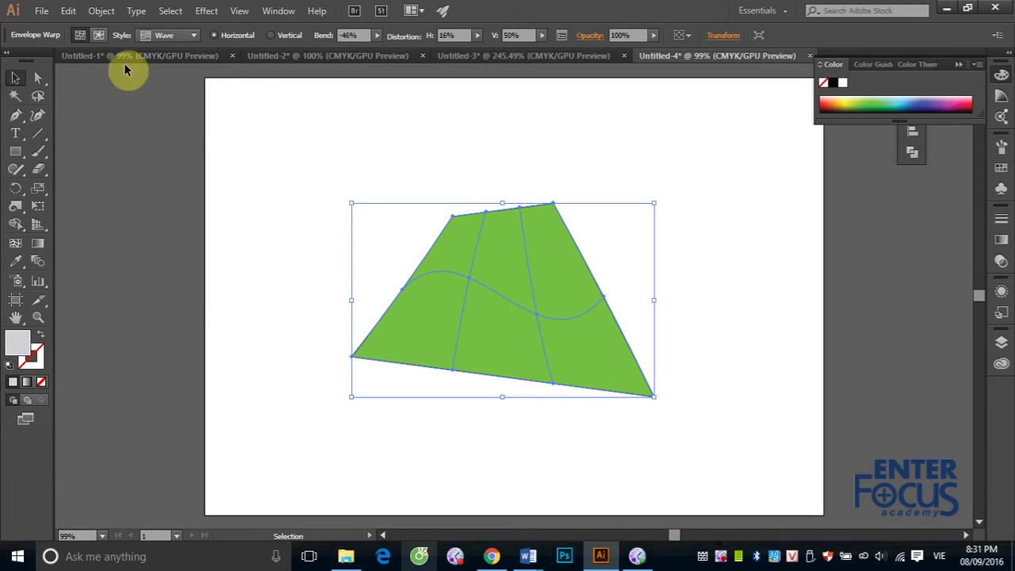
Step: Bring up the Object menu to reach the Envelope Distort commands
{"action": "left_click", "coordinate": [69, 12]}
{"action": "left_click", "coordinate": [101, 11]}
{"action": "left_click", "coordinate": [101, 11]}
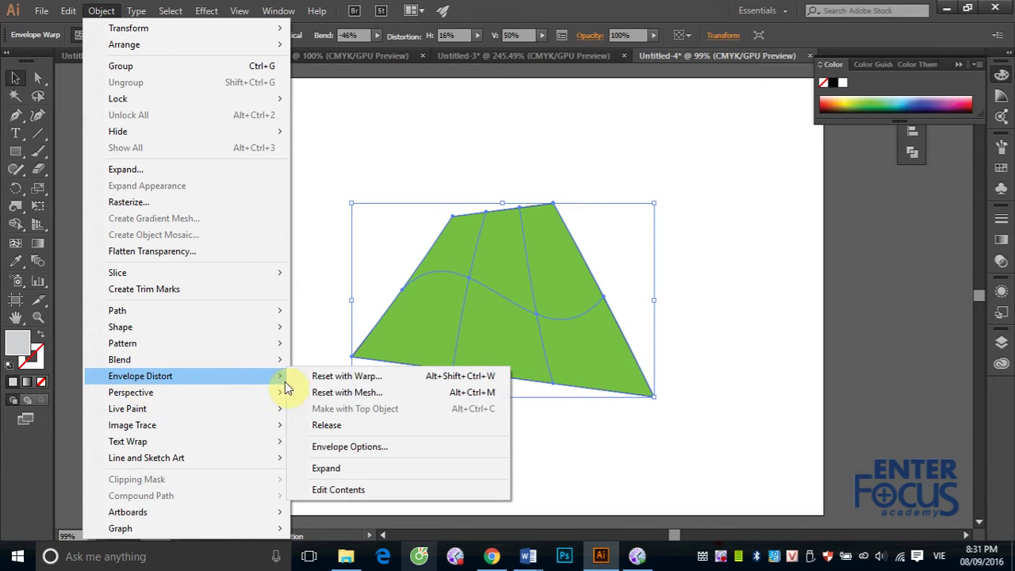
Step: Release the Wave envelope, drag the grey mesh off the rectangle, and delete it
{"action": "mouse_move", "coordinate": [140, 376]}
{"action": "left_click", "coordinate": [333, 428]}
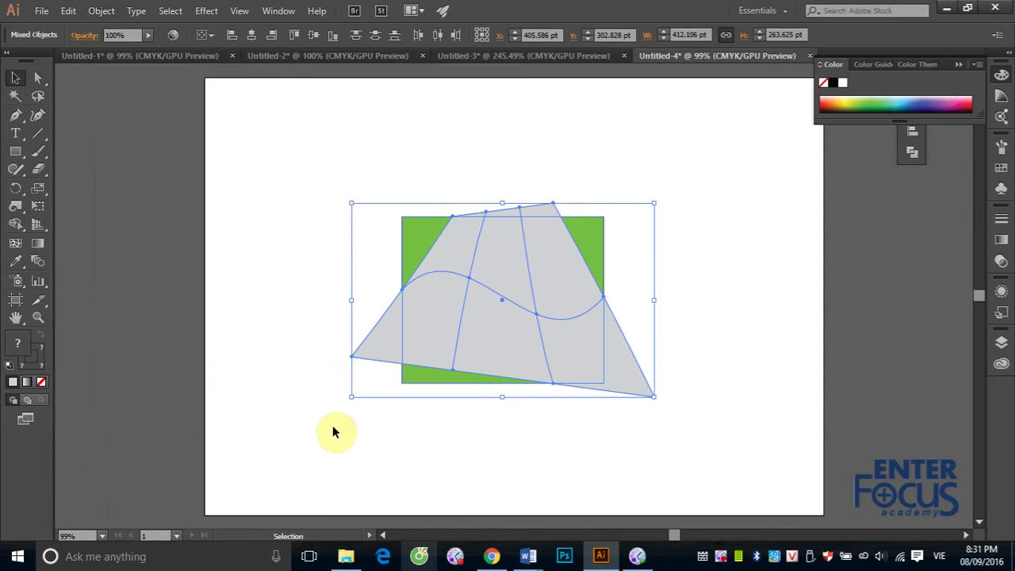
{"action": "left_click", "coordinate": [522, 164]}
{"action": "left_click_drag", "start_coordinate": [491, 253], "coordinate": [195, 176]}
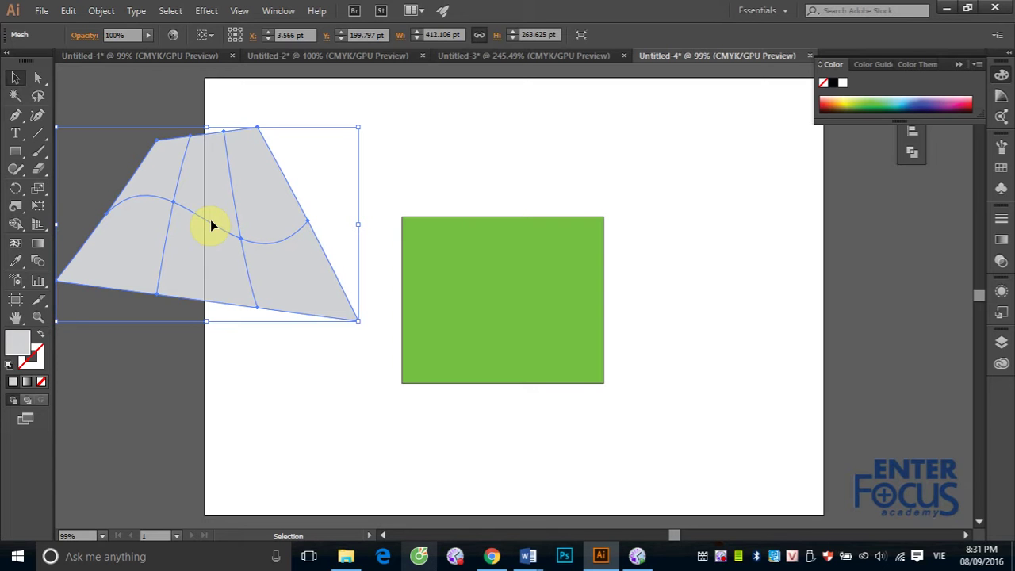
{"action": "left_click_drag", "start_coordinate": [270, 230], "coordinate": [287, 305]}
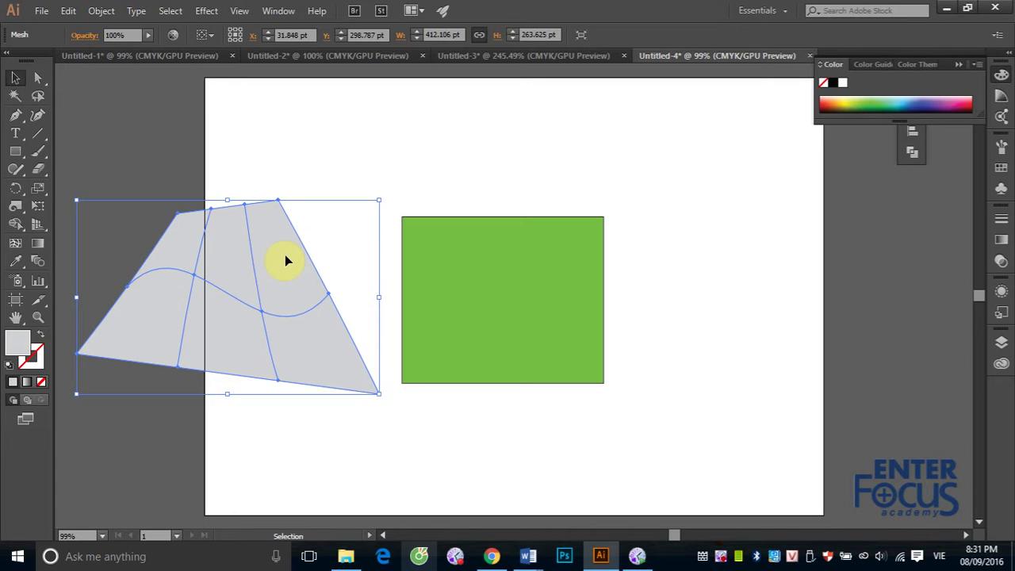
{"action": "key", "text": "Delete"}
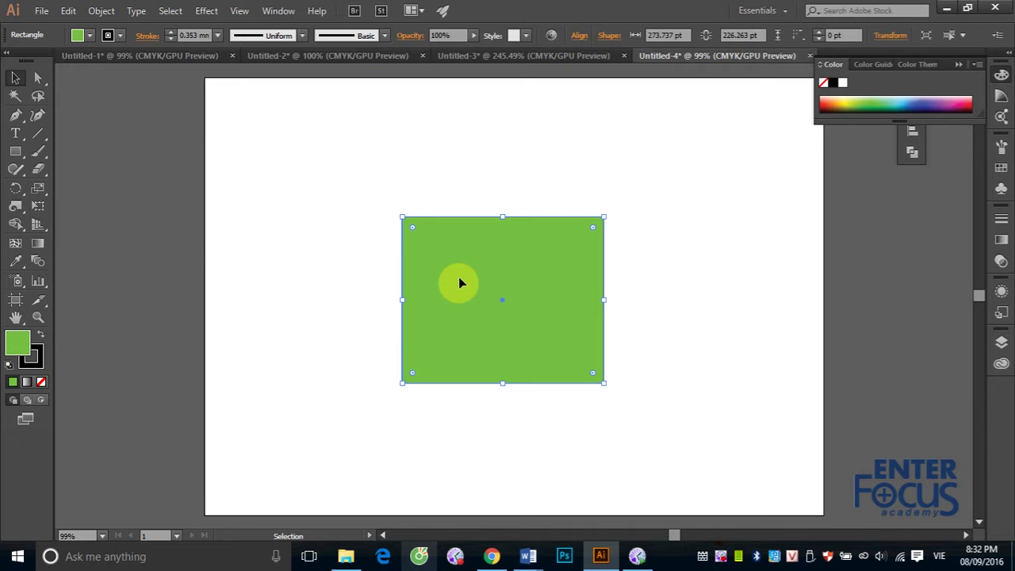
Step: Warp the rectangle with a Make with Warp flag envelope, accepting the settings
{"action": "left_click", "coordinate": [108, 12]}
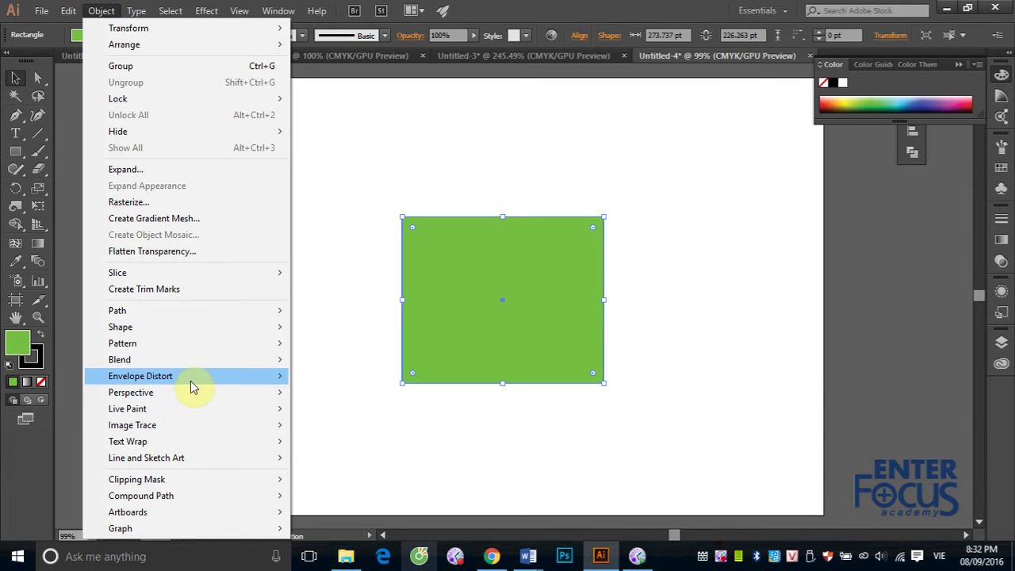
{"action": "left_click", "coordinate": [191, 376]}
{"action": "left_click", "coordinate": [396, 378]}
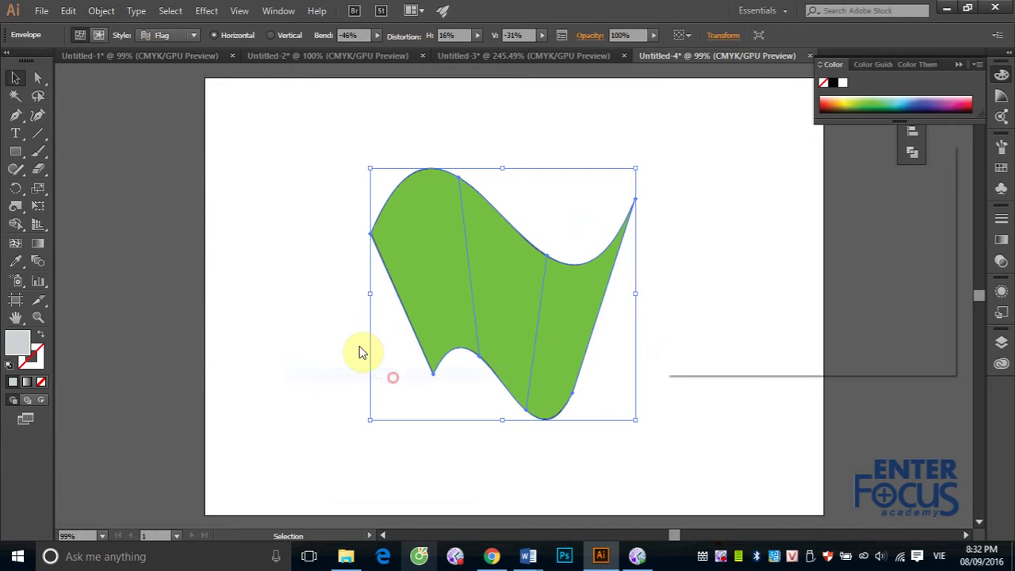
{"action": "left_click", "coordinate": [848, 340]}
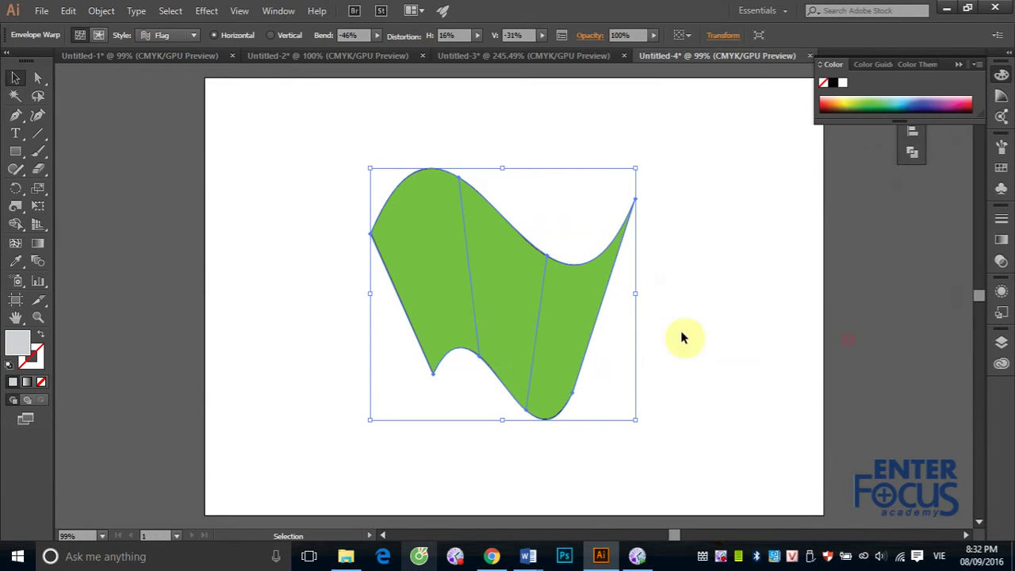
Step: Expand the flag envelope into a plain wavy green path and deselect it
{"action": "left_click", "coordinate": [100, 11]}
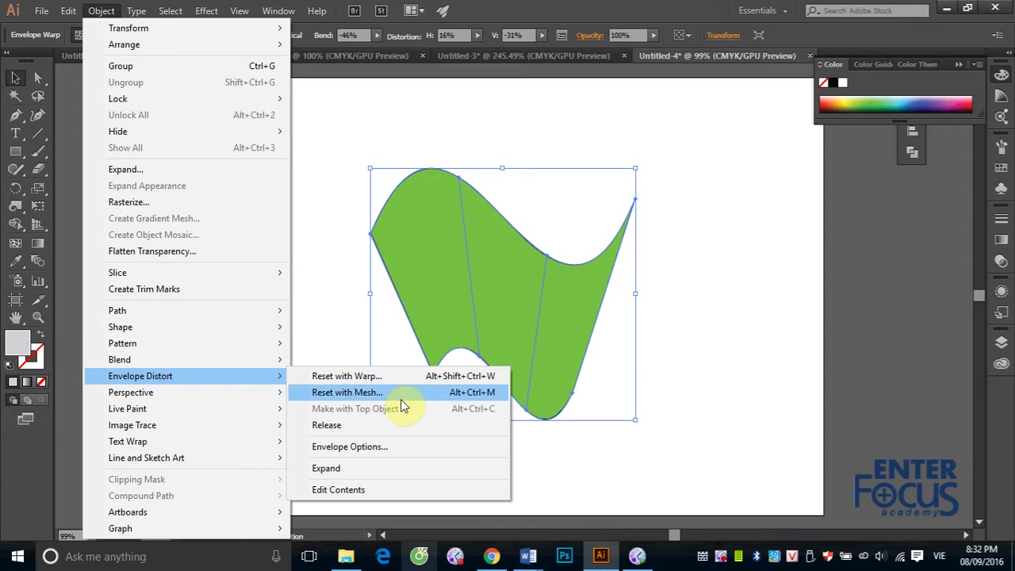
{"action": "mouse_move", "coordinate": [141, 376]}
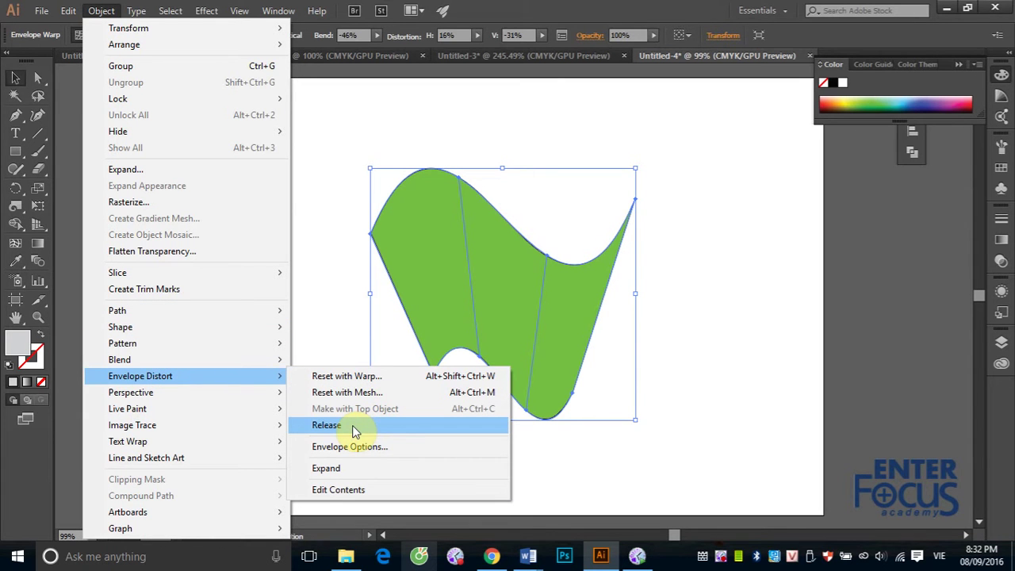
{"action": "left_click", "coordinate": [348, 469]}
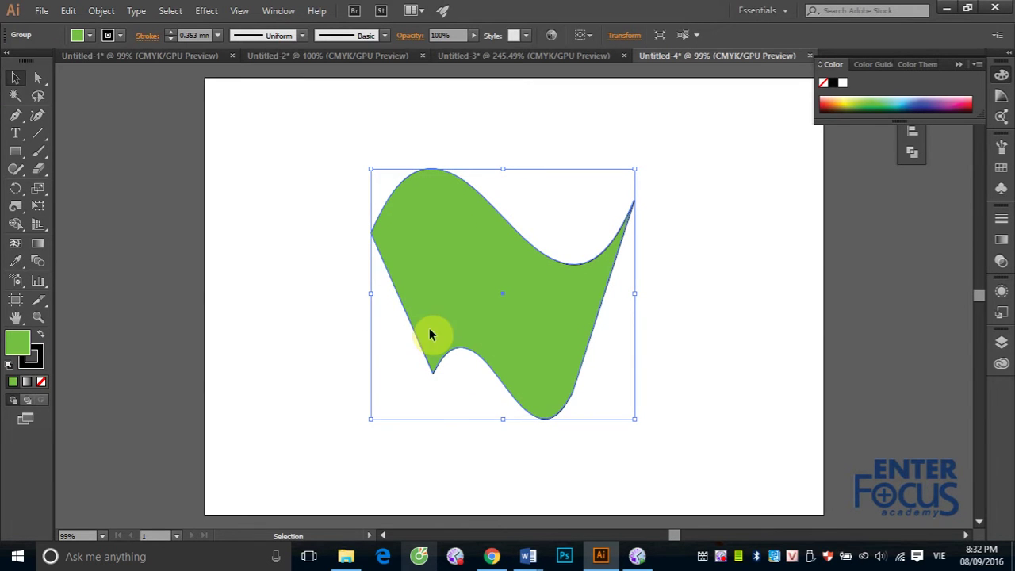
{"action": "left_click", "coordinate": [115, 124]}
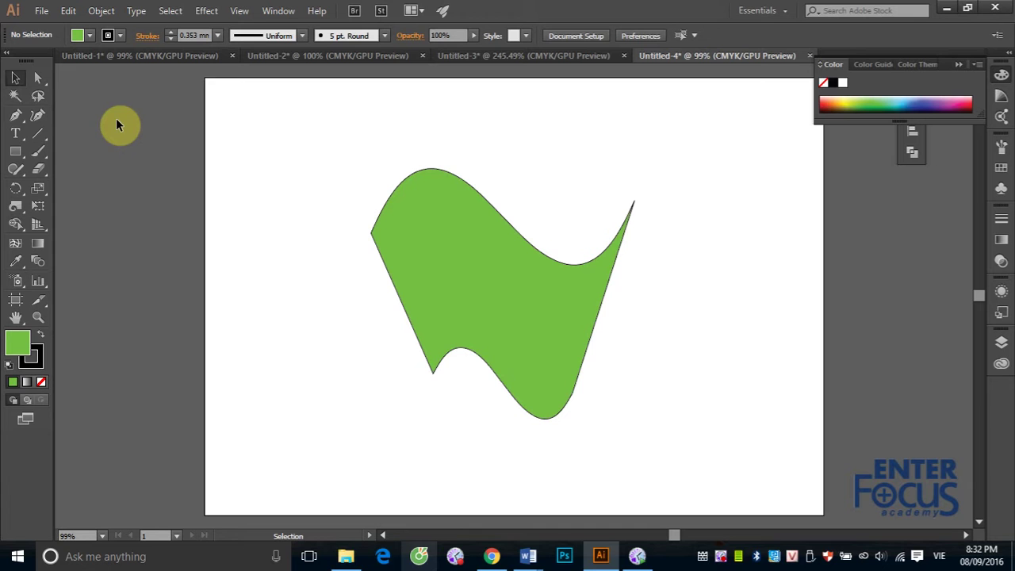
Step: Delete the expanded flag shape and draw a new rectangle near the artboard centre
{"action": "left_click", "coordinate": [468, 277]}
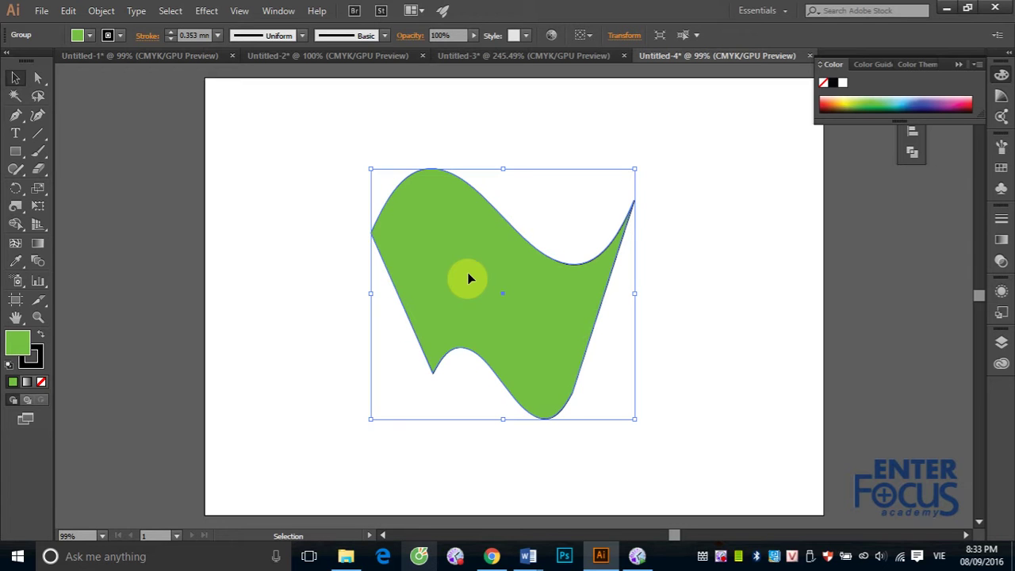
{"action": "key", "text": "Delete"}
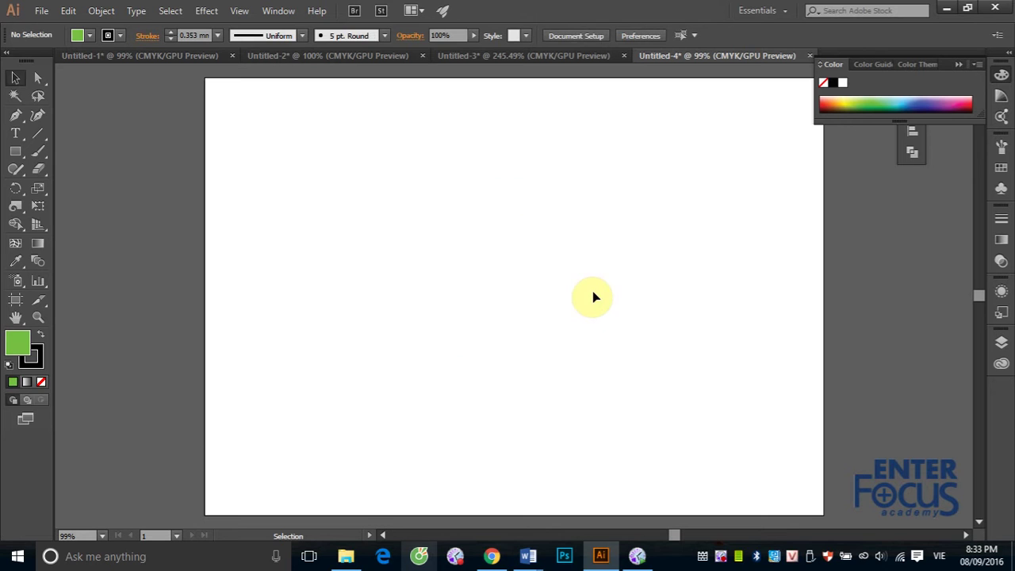
{"action": "left_click", "coordinate": [15, 151]}
{"action": "left_click_drag", "start_coordinate": [391, 215], "coordinate": [594, 383]}
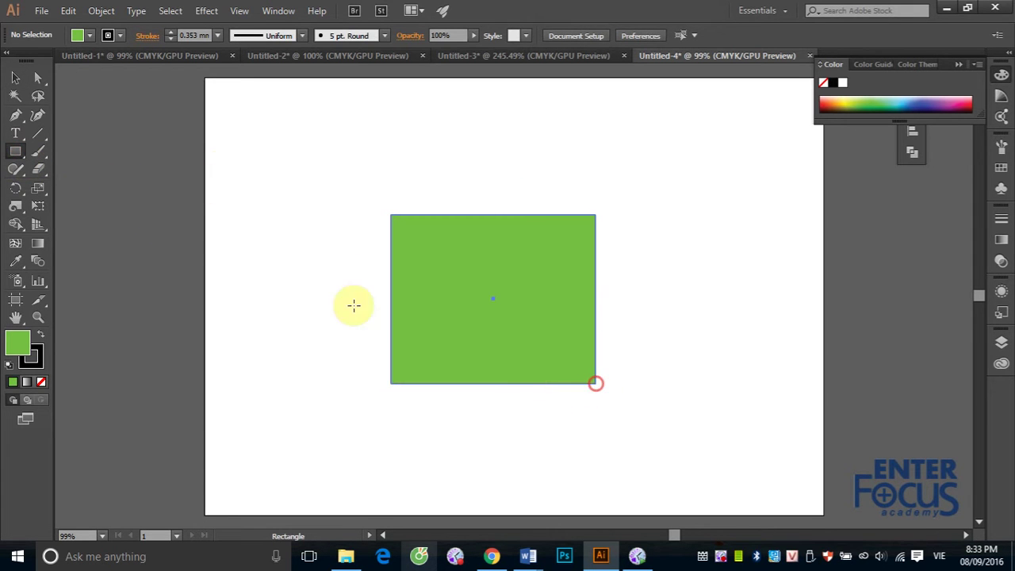
Step: Apply a Make with Mesh envelope with Preview on, 2 rows and 2 columns
{"action": "left_click", "coordinate": [99, 14]}
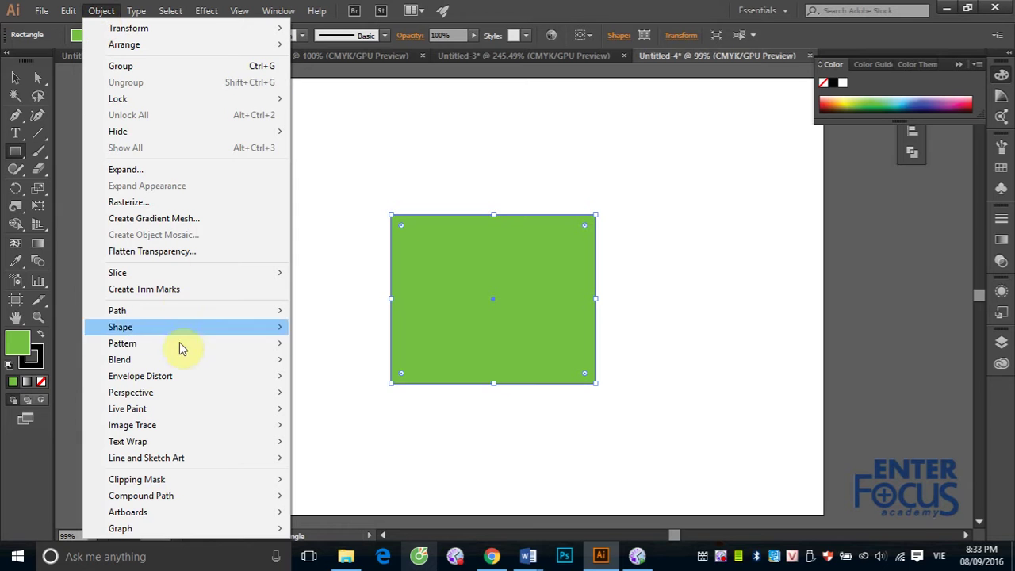
{"action": "left_click", "coordinate": [181, 375]}
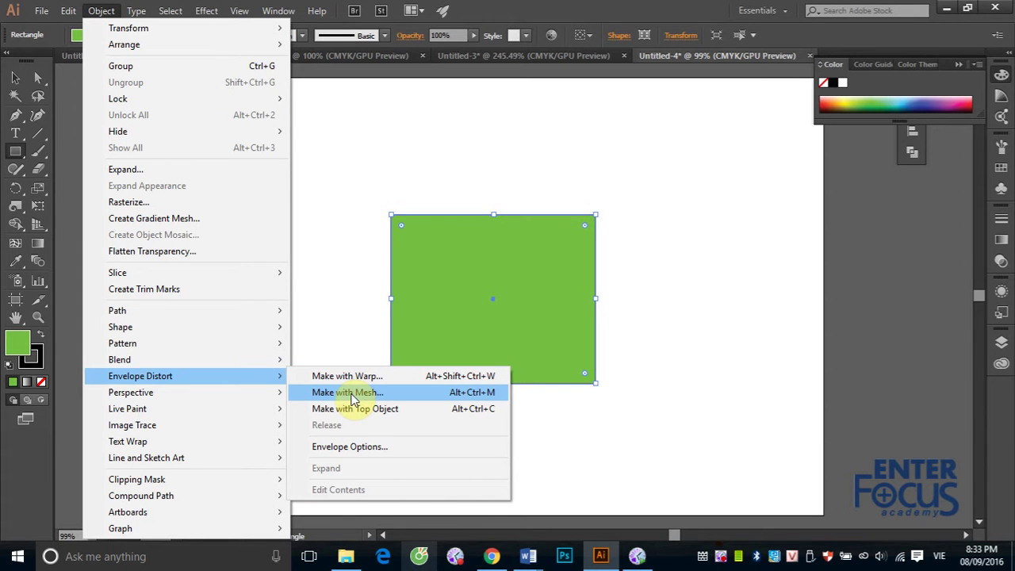
{"action": "left_click", "coordinate": [353, 398]}
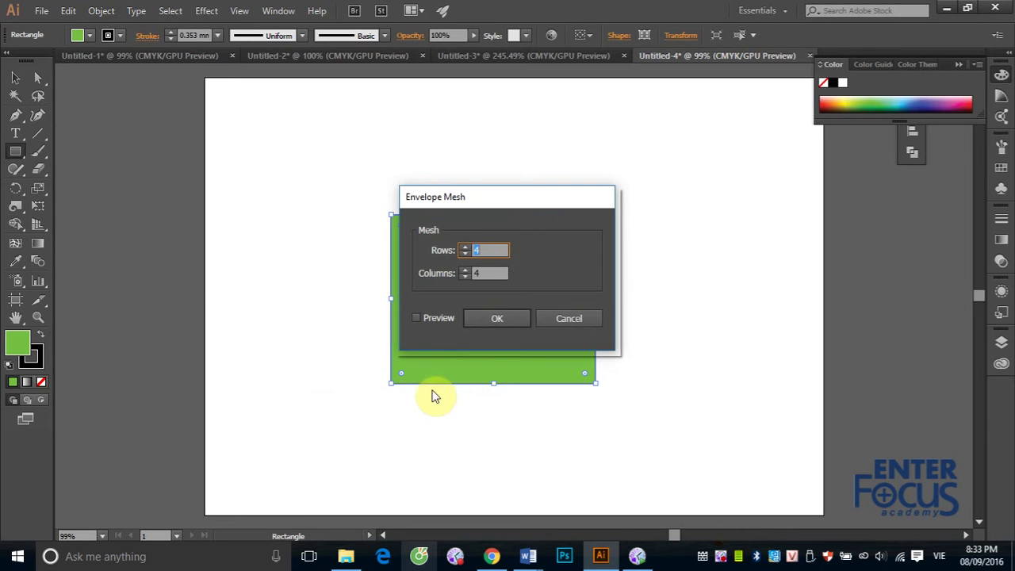
{"action": "mouse_move", "coordinate": [510, 199]}
{"action": "left_mouse_down"}
{"action": "mouse_move", "coordinate": [698, 173]}
{"action": "mouse_move", "coordinate": [748, 207]}
{"action": "mouse_move", "coordinate": [729, 235]}
{"action": "left_mouse_up"}
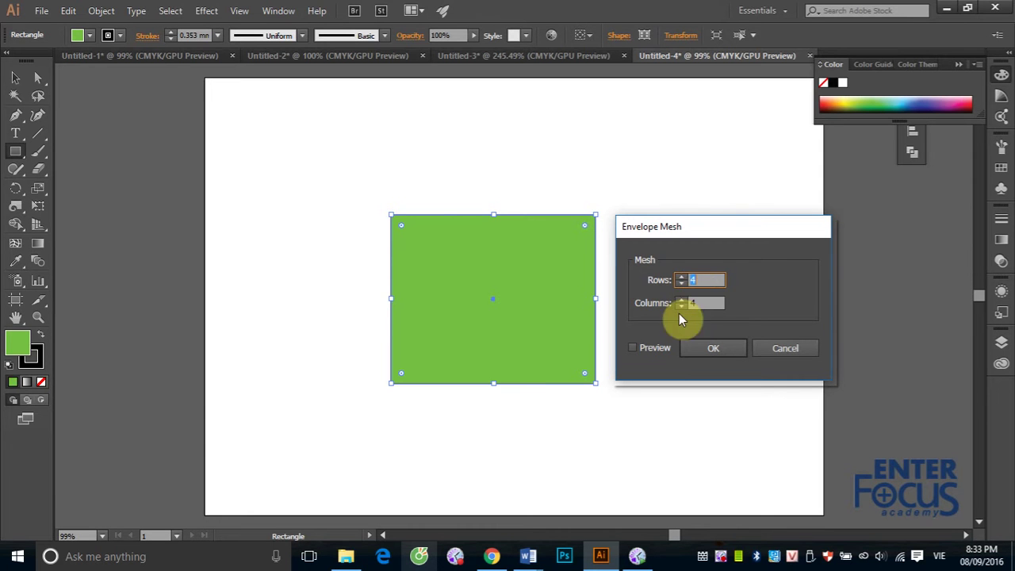
{"action": "left_click", "coordinate": [633, 347]}
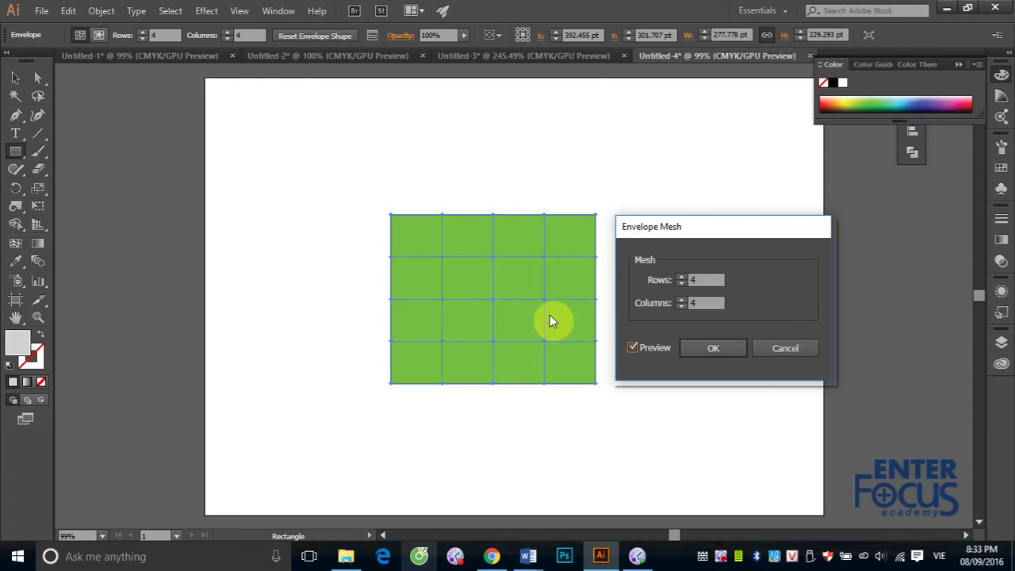
{"action": "double_click", "coordinate": [702, 281]}
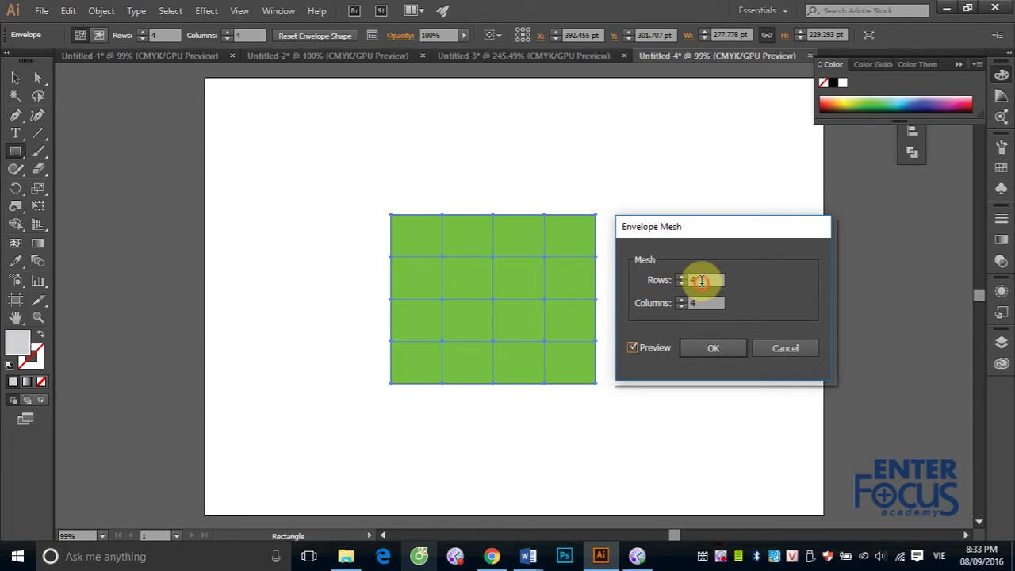
{"action": "type", "text": "2"}
{"action": "double_click", "coordinate": [681, 285]}
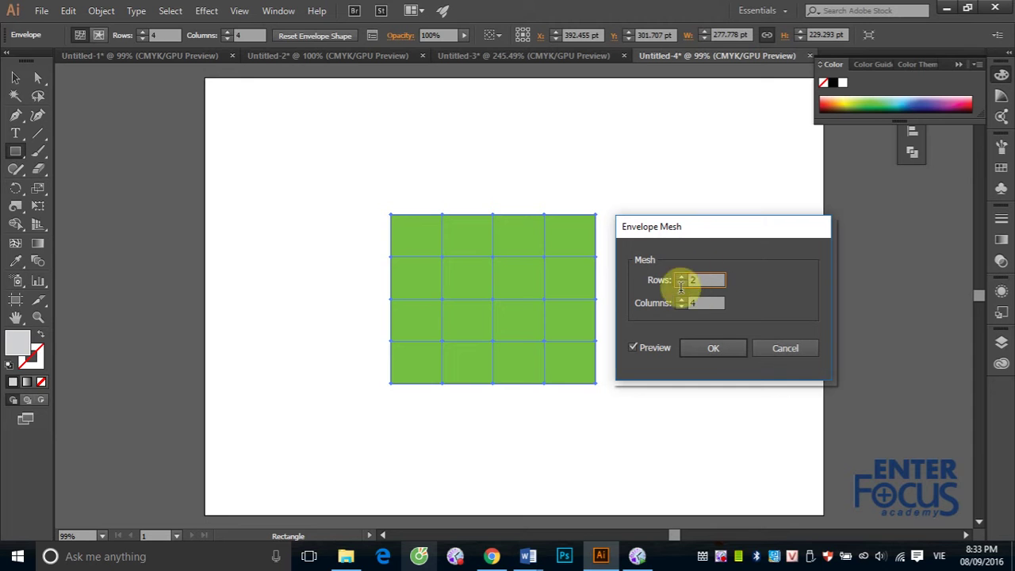
{"action": "double_click", "coordinate": [682, 304]}
{"action": "type", "text": "2"}
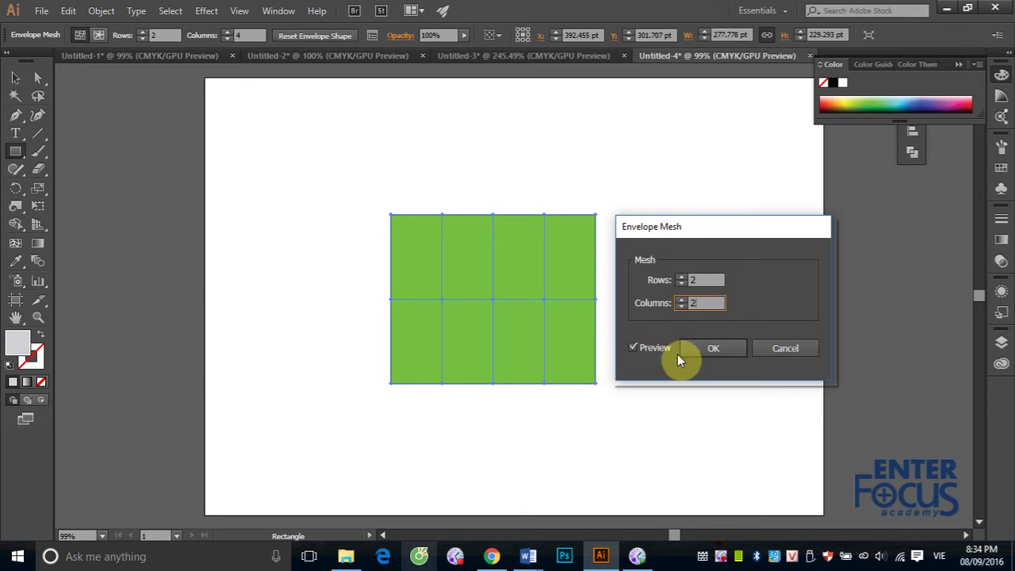
{"action": "left_click", "coordinate": [702, 347]}
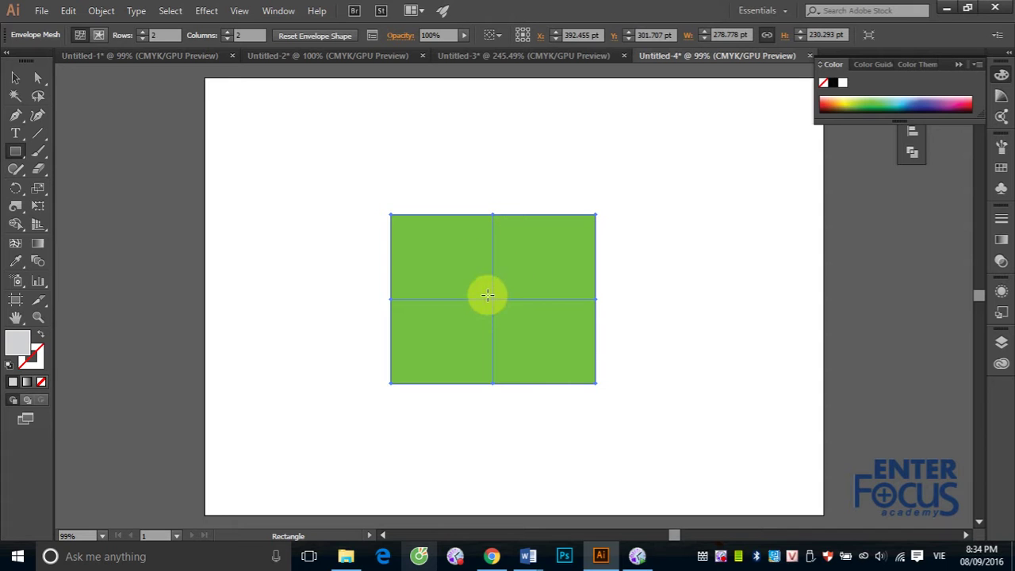
Step: Pull the right, bottom, left and top mesh points outward, then twist the top point's handle sideways
{"action": "left_click", "coordinate": [38, 79]}
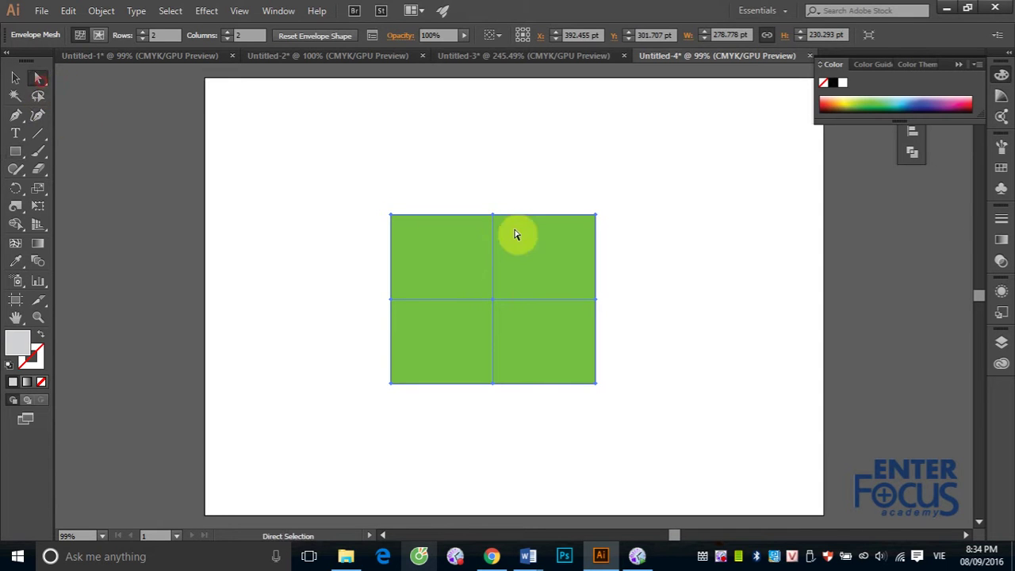
{"action": "left_click", "coordinate": [491, 215]}
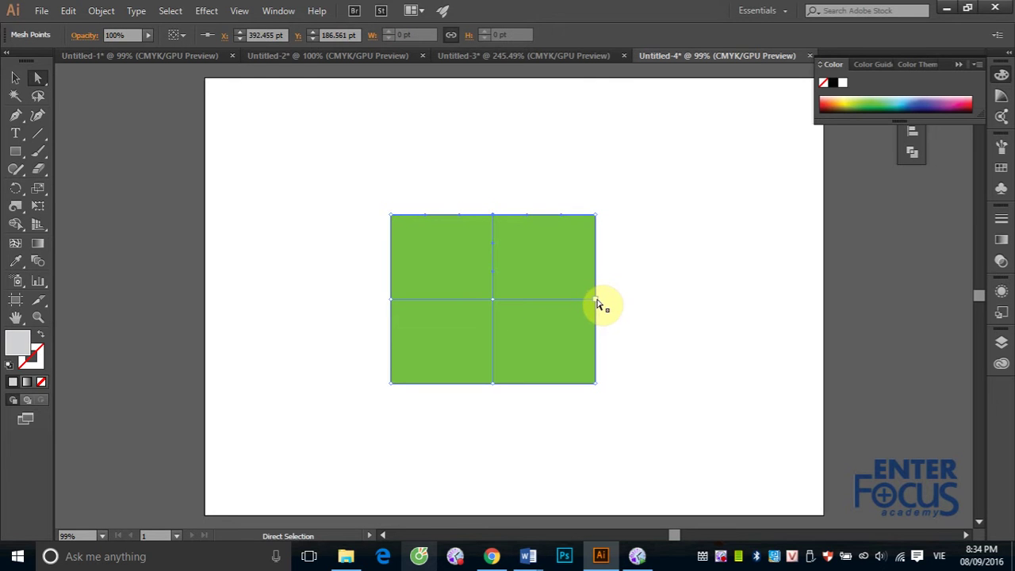
{"action": "left_click_drag", "start_coordinate": [596, 300], "coordinate": [705, 292]}
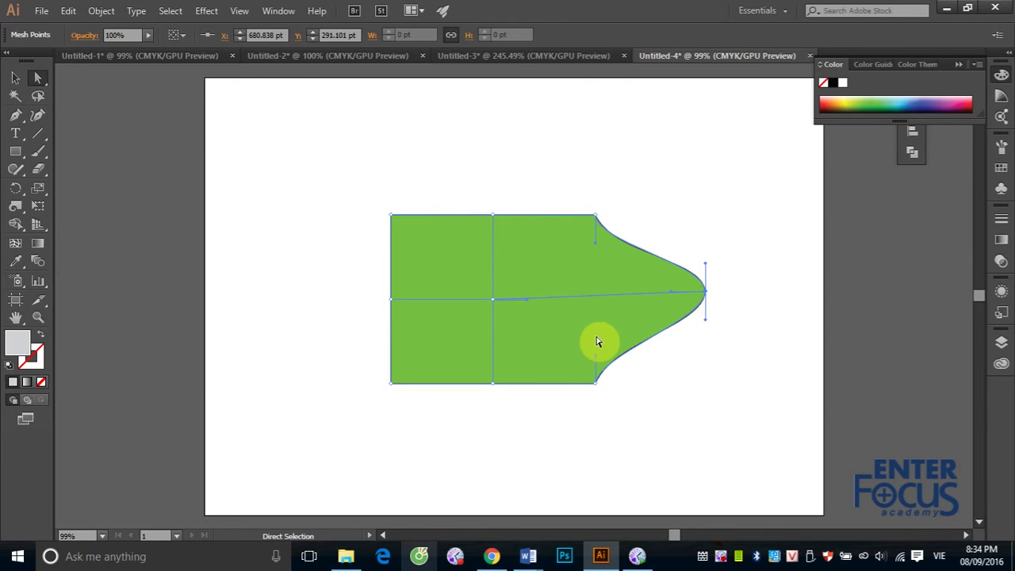
{"action": "left_click_drag", "start_coordinate": [492, 384], "coordinate": [483, 466]}
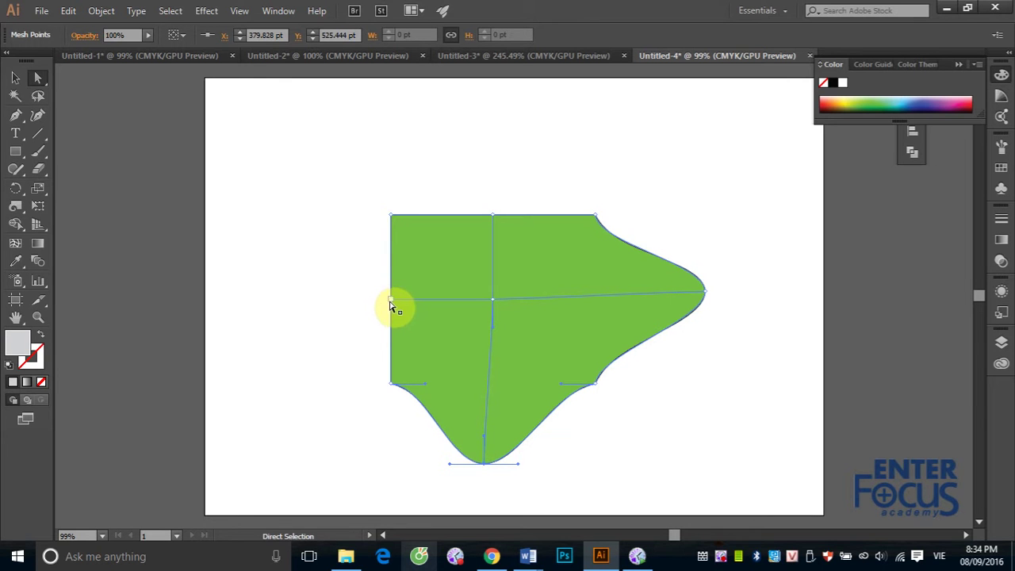
{"action": "left_click_drag", "start_coordinate": [388, 302], "coordinate": [301, 296]}
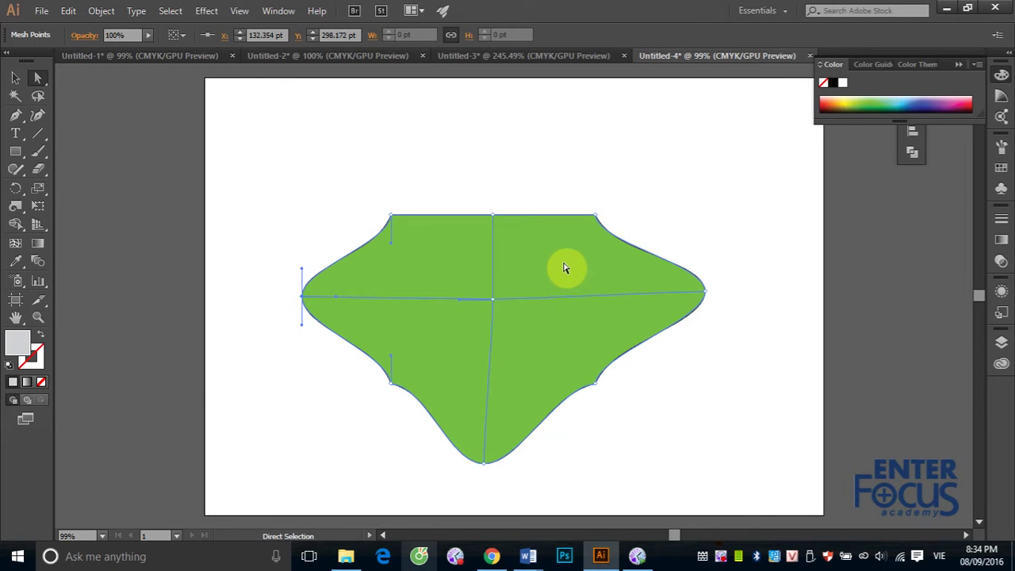
{"action": "mouse_move", "coordinate": [492, 215]}
{"action": "left_mouse_down"}
{"action": "mouse_move", "coordinate": [498, 161]}
{"action": "mouse_move", "coordinate": [544, 159]}
{"action": "left_mouse_up"}
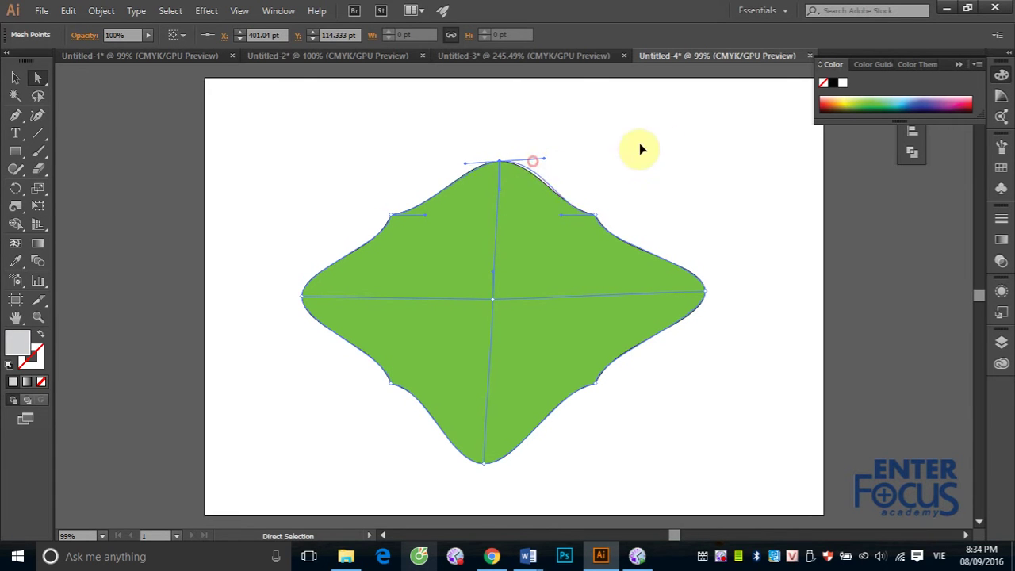
{"action": "left_click_drag", "start_coordinate": [640, 149], "coordinate": [327, 126]}
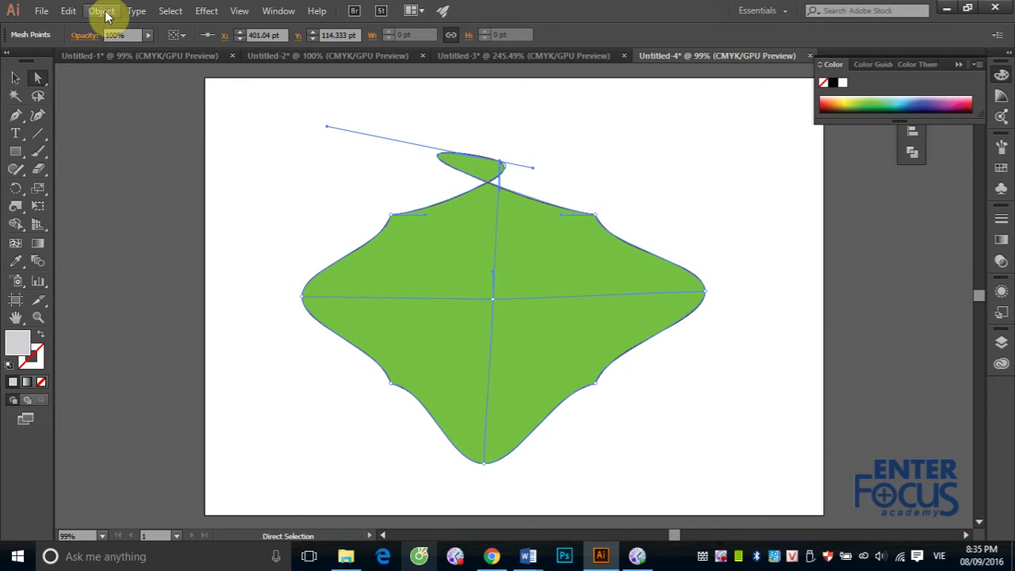
Step: Release the envelope and drag the released grey mesh aside and back onto the artboard
{"action": "left_click", "coordinate": [101, 10]}
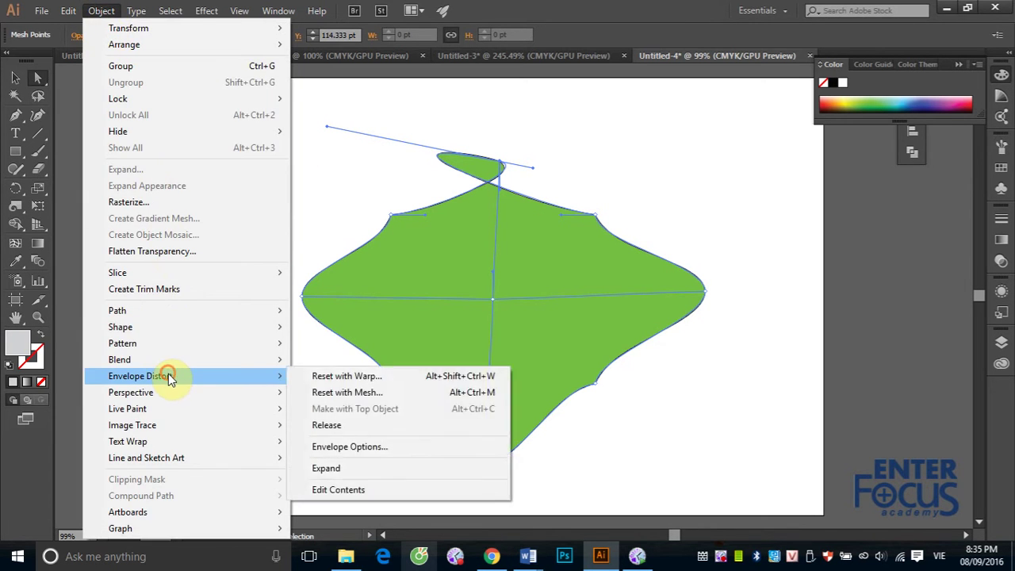
{"action": "mouse_move", "coordinate": [140, 376]}
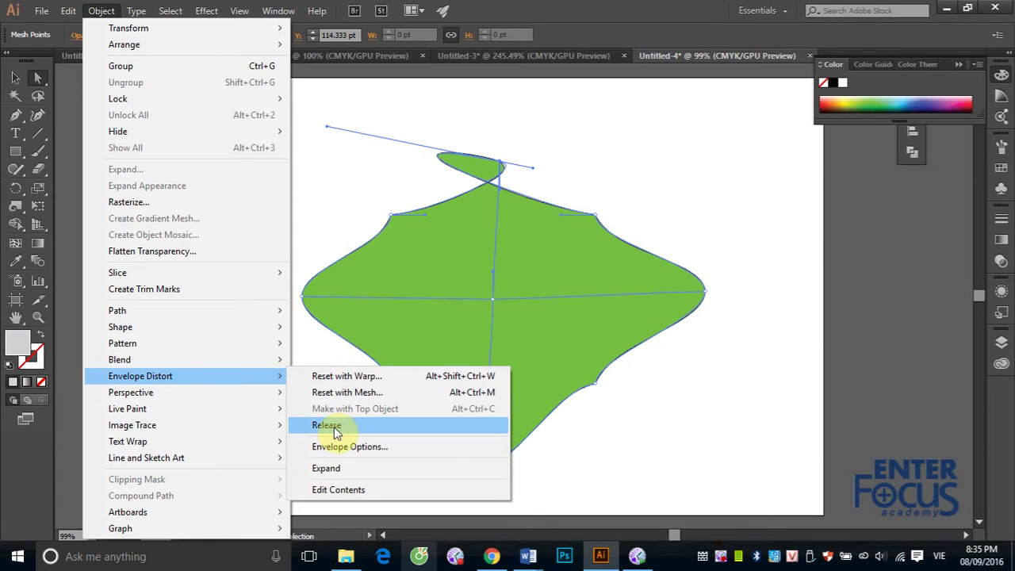
{"action": "left_click", "coordinate": [335, 425]}
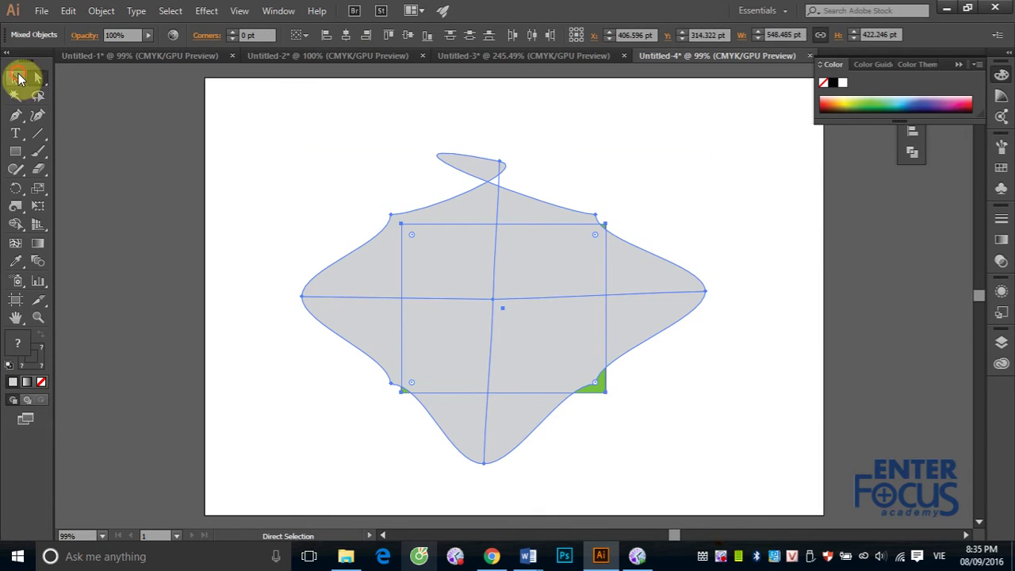
{"action": "left_click", "coordinate": [17, 78]}
{"action": "left_click_drag", "start_coordinate": [649, 272], "coordinate": [333, 246]}
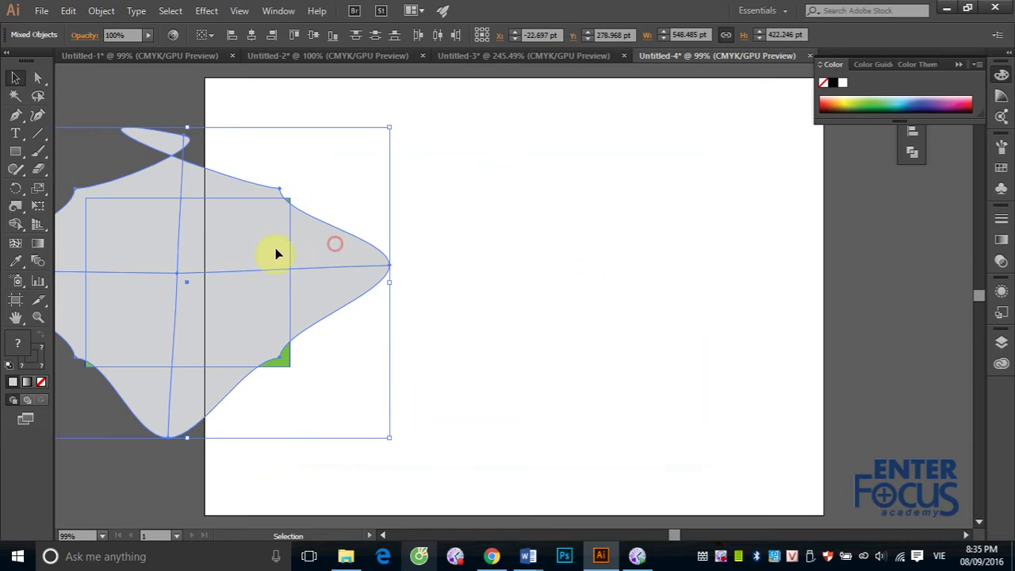
{"action": "left_click_drag", "start_coordinate": [264, 249], "coordinate": [516, 257]}
Step: Move the grey mesh right of the green rectangle, delete it, and select the rectangle
{"action": "left_click", "coordinate": [716, 184]}
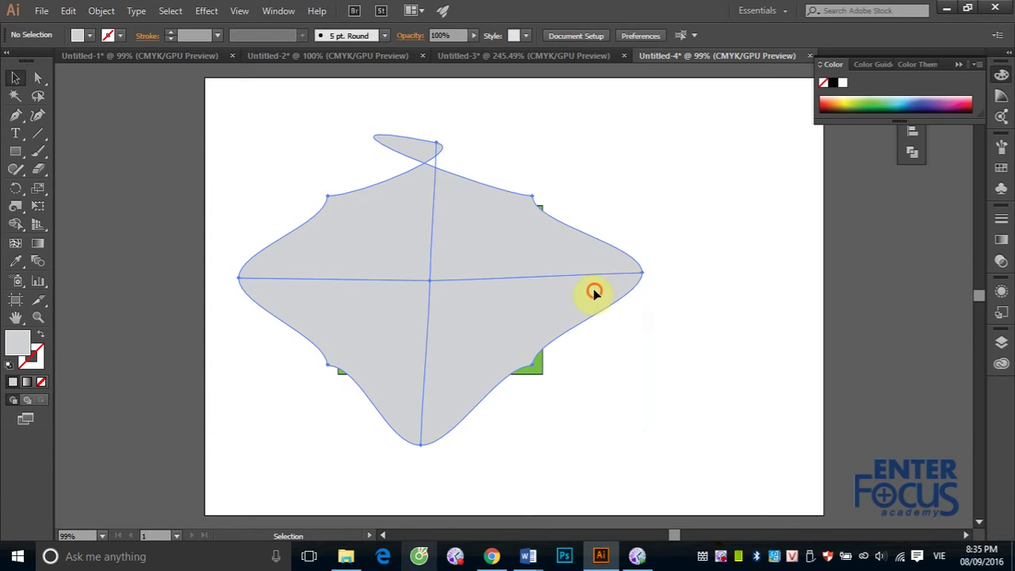
{"action": "left_click", "coordinate": [541, 306]}
{"action": "left_click_drag", "start_coordinate": [556, 311], "coordinate": [888, 346]}
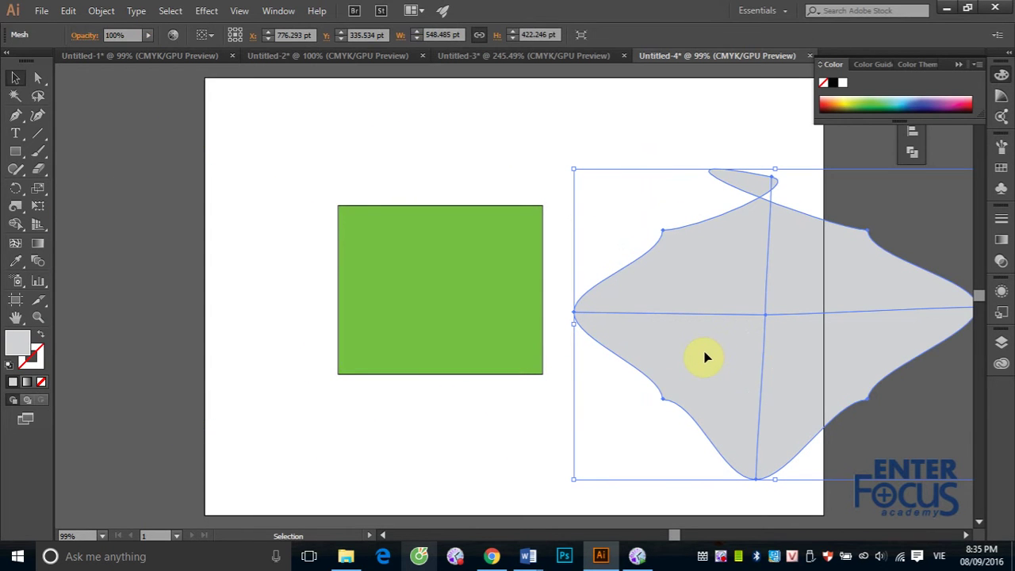
{"action": "left_click", "coordinate": [497, 330]}
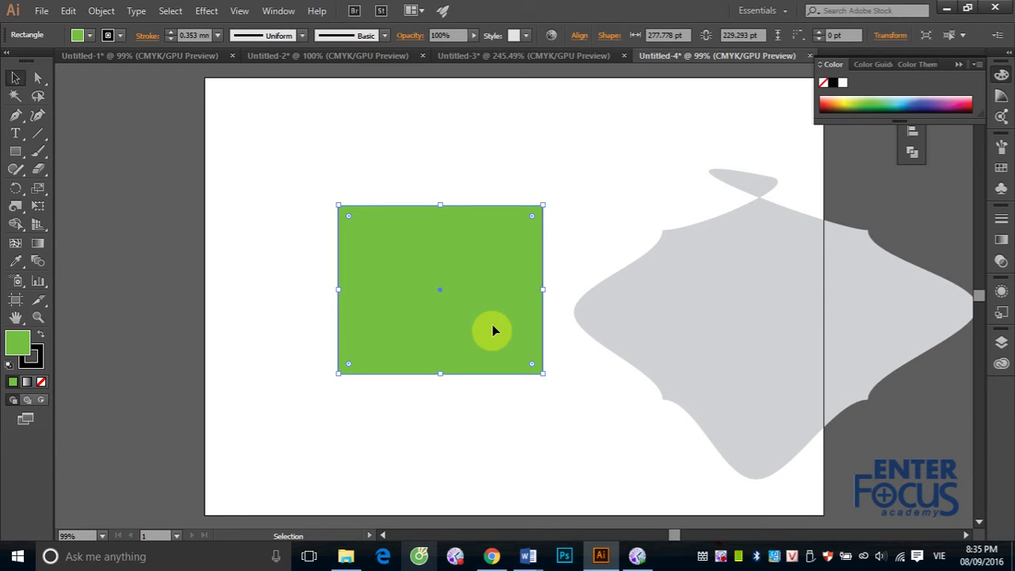
{"action": "left_click", "coordinate": [706, 351]}
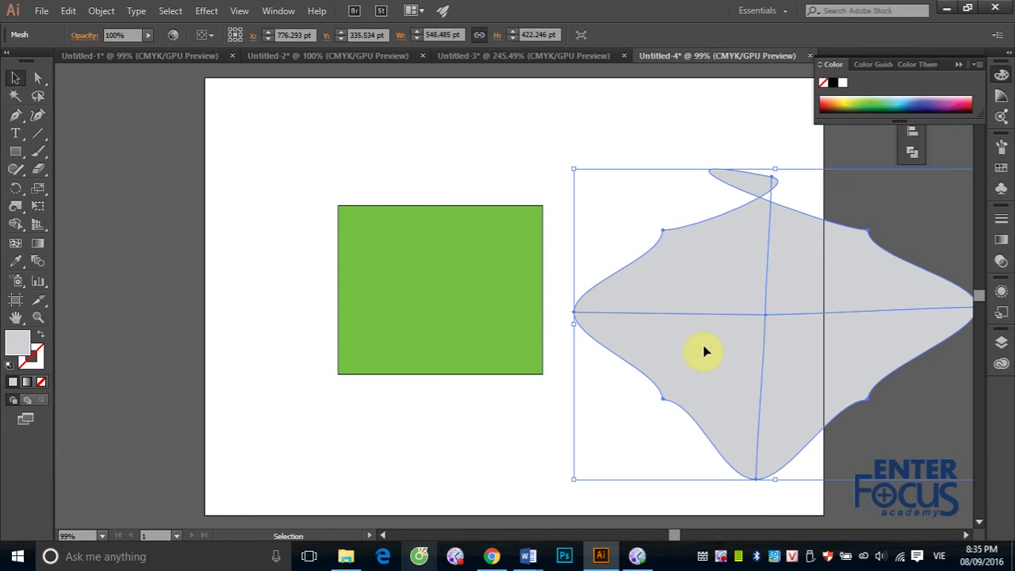
{"action": "key", "text": "Delete"}
{"action": "left_click", "coordinate": [491, 257]}
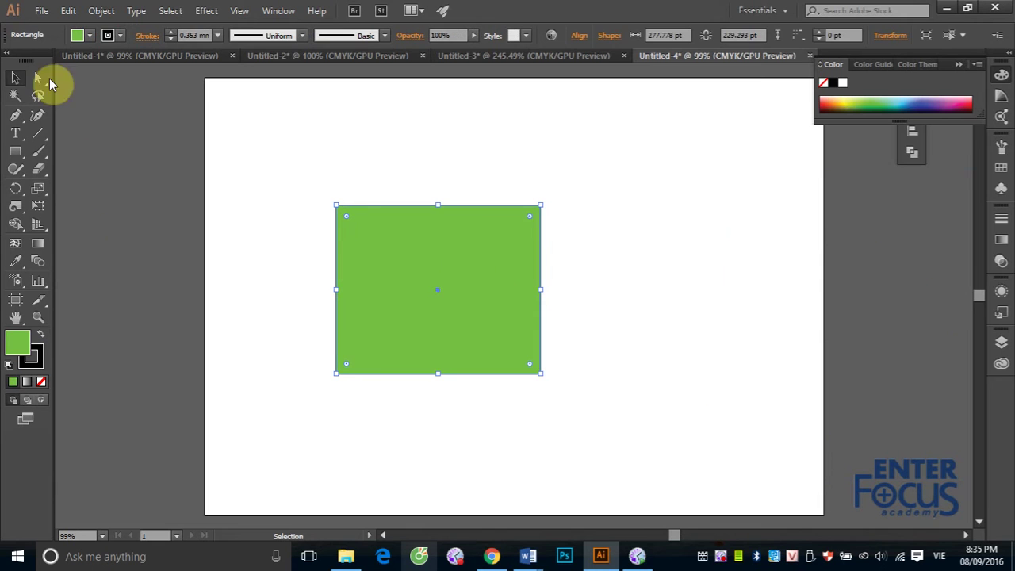
Step: Apply a new 2 by 2 mesh envelope and drag its right edge midpoint
{"action": "left_click", "coordinate": [102, 11]}
{"action": "mouse_move", "coordinate": [139, 376]}
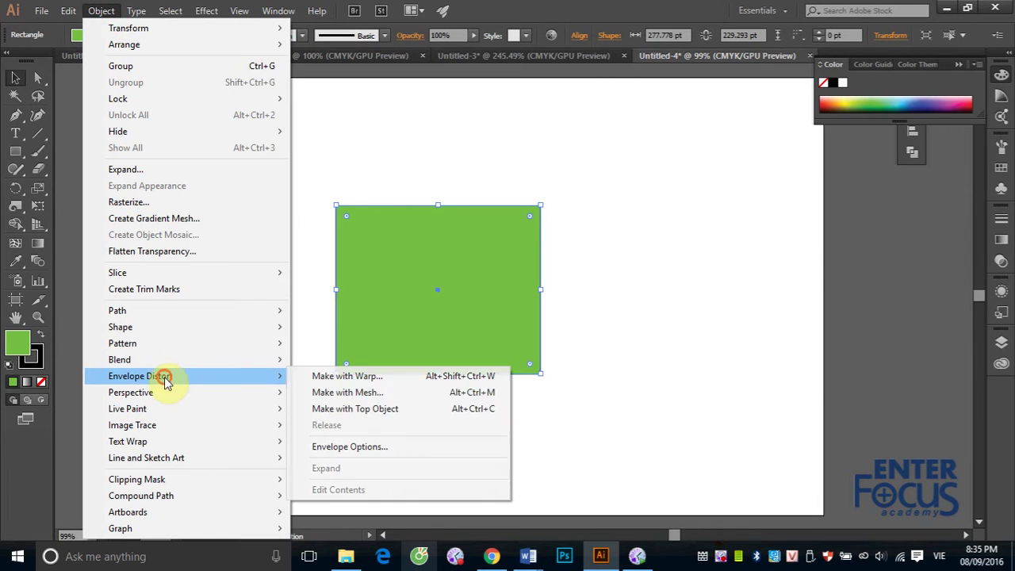
{"action": "left_click", "coordinate": [360, 391]}
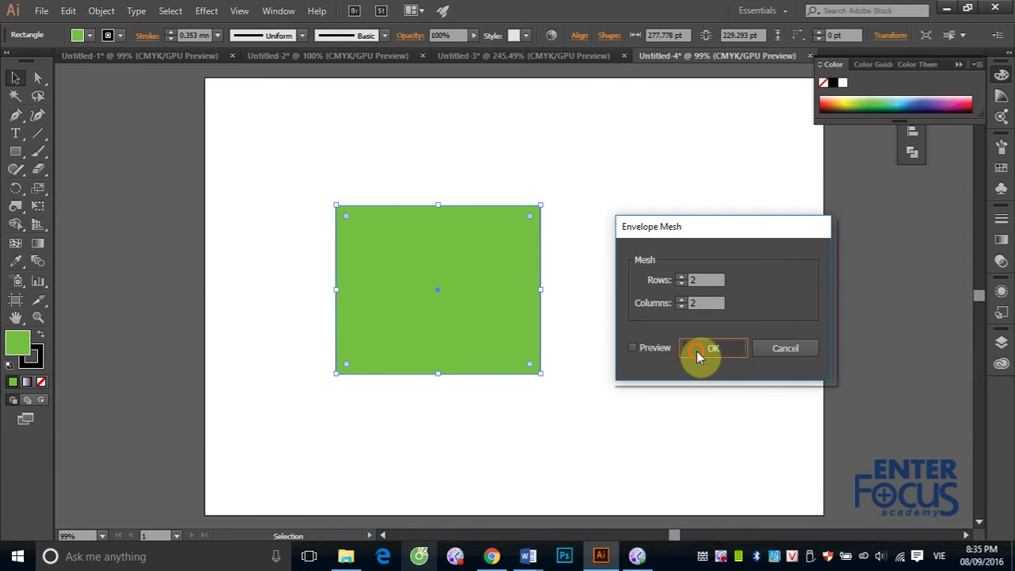
{"action": "left_click", "coordinate": [701, 349]}
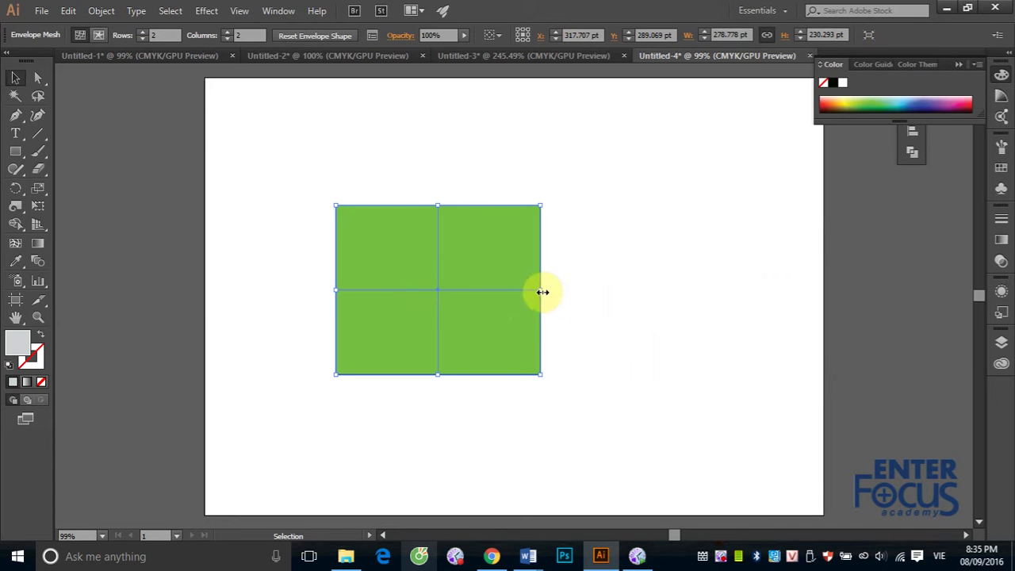
{"action": "left_click", "coordinate": [37, 77]}
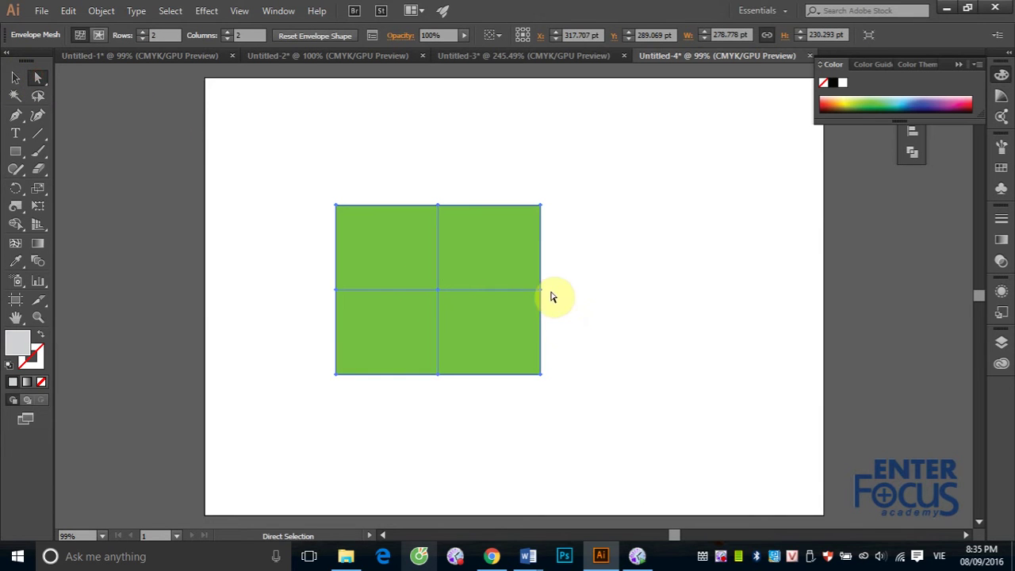
{"action": "mouse_move", "coordinate": [541, 291]}
{"action": "left_mouse_down"}
{"action": "mouse_move", "coordinate": [598, 297]}
{"action": "mouse_move", "coordinate": [544, 287]}
{"action": "mouse_move", "coordinate": [564, 276]}
{"action": "mouse_move", "coordinate": [428, 323]}
{"action": "left_mouse_up"}
{"action": "left_click", "coordinate": [582, 304]}
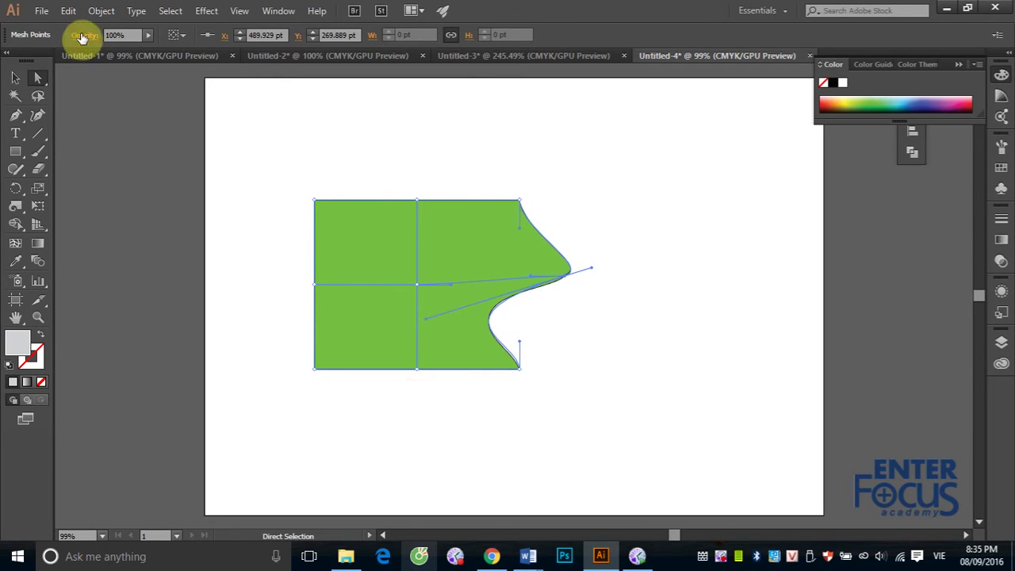
Step: Expand the envelope into plain artwork and select the expanded green shape
{"action": "left_click", "coordinate": [100, 10]}
{"action": "mouse_move", "coordinate": [140, 376]}
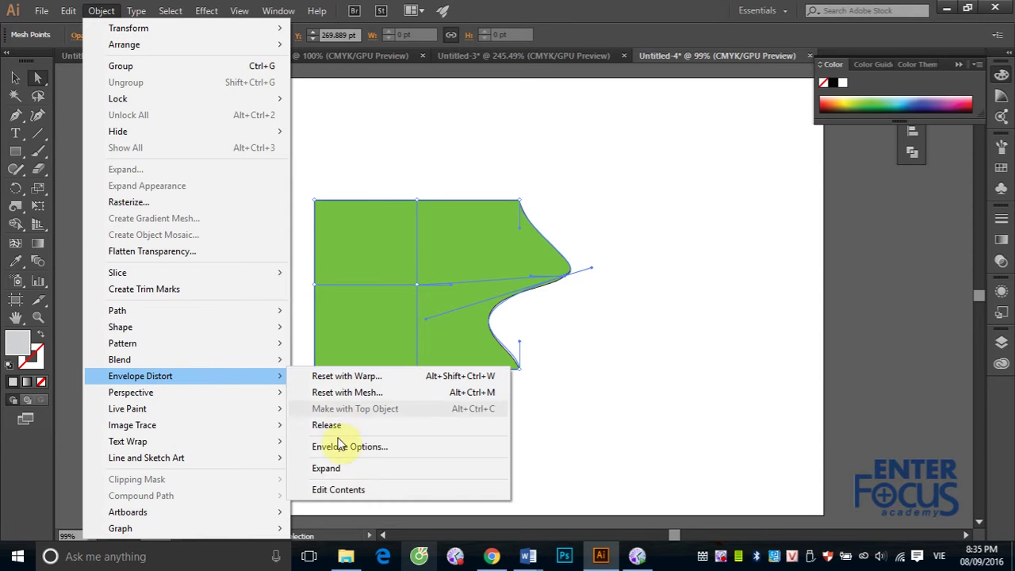
{"action": "left_click", "coordinate": [331, 473]}
{"action": "left_click", "coordinate": [16, 78]}
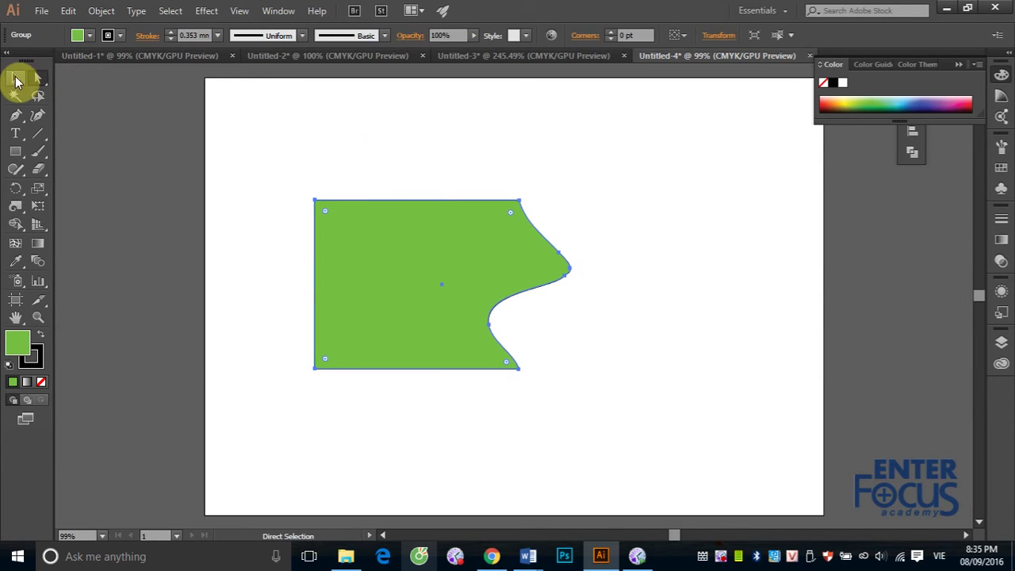
{"action": "left_click", "coordinate": [595, 148]}
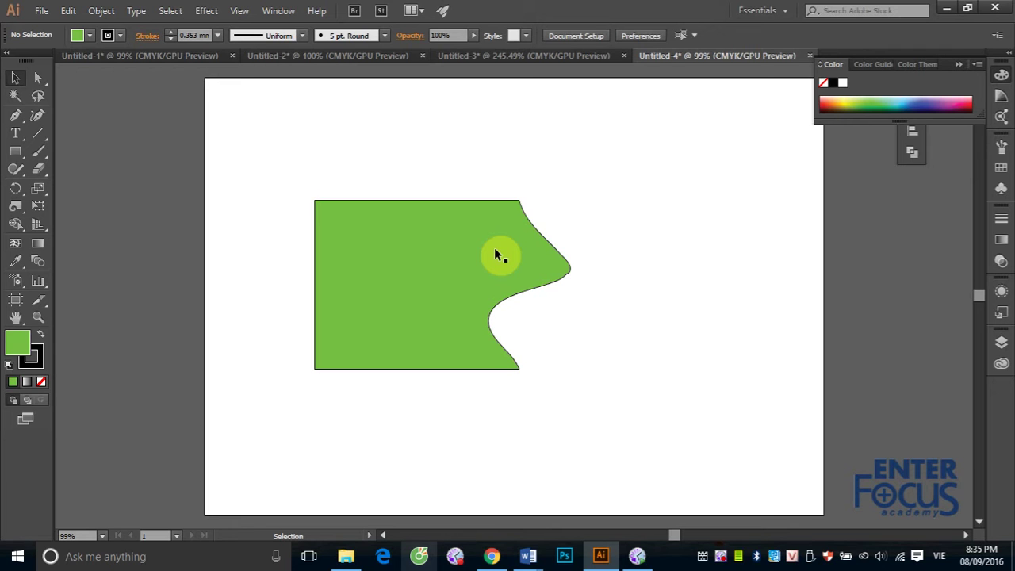
{"action": "left_click", "coordinate": [494, 252]}
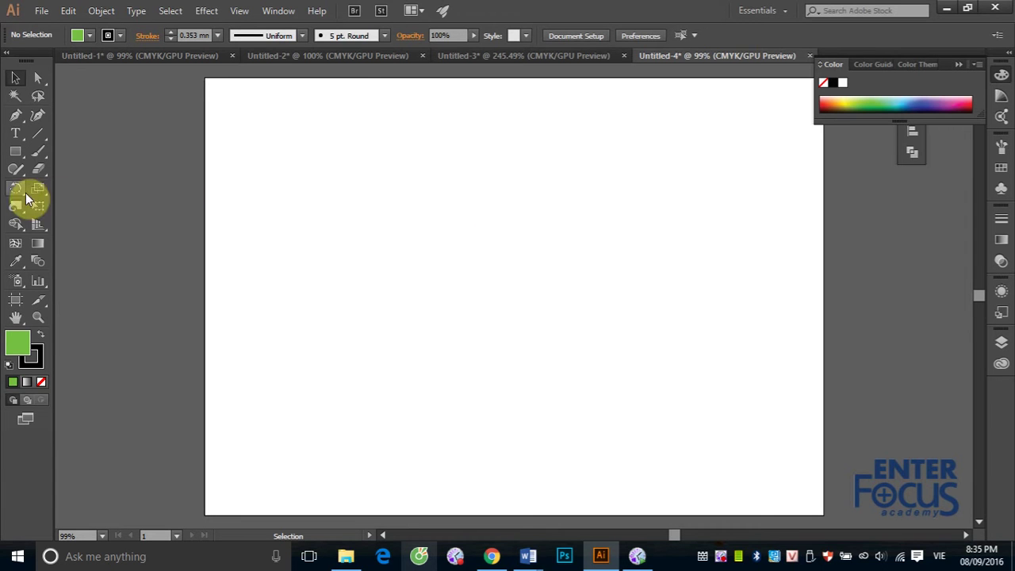
Step: Draw a green square near the artboard centre, opening the Object menu without applying anything
{"action": "left_click", "coordinate": [18, 155]}
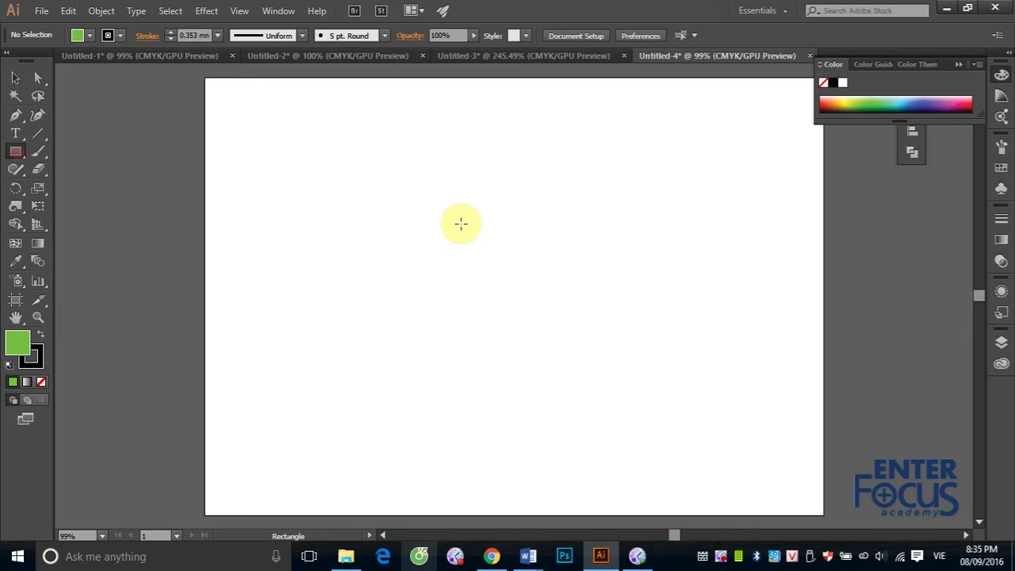
{"action": "left_click_drag", "start_coordinate": [426, 219], "coordinate": [587, 366]}
{"action": "left_click", "coordinate": [15, 78]}
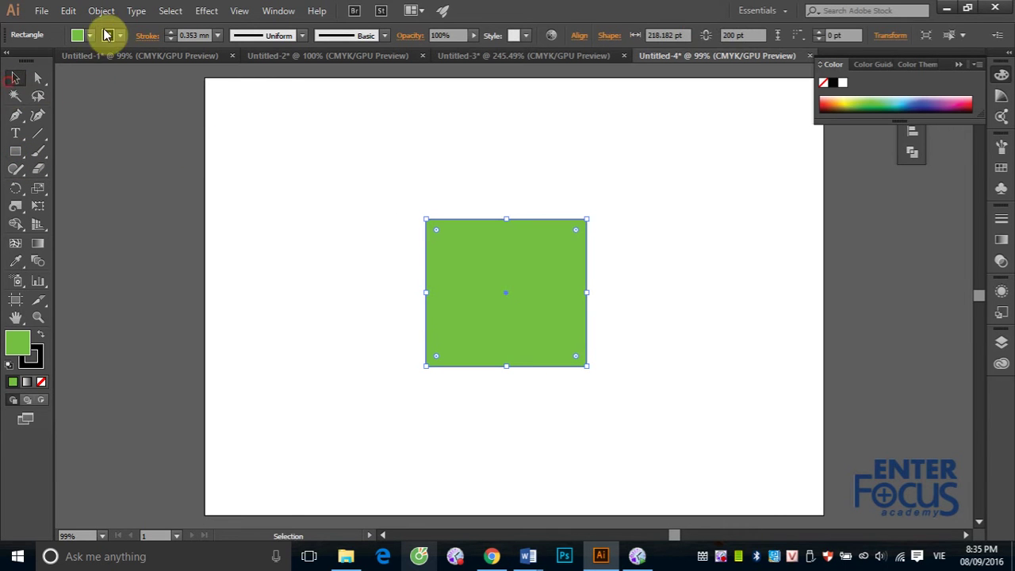
{"action": "left_click", "coordinate": [102, 10]}
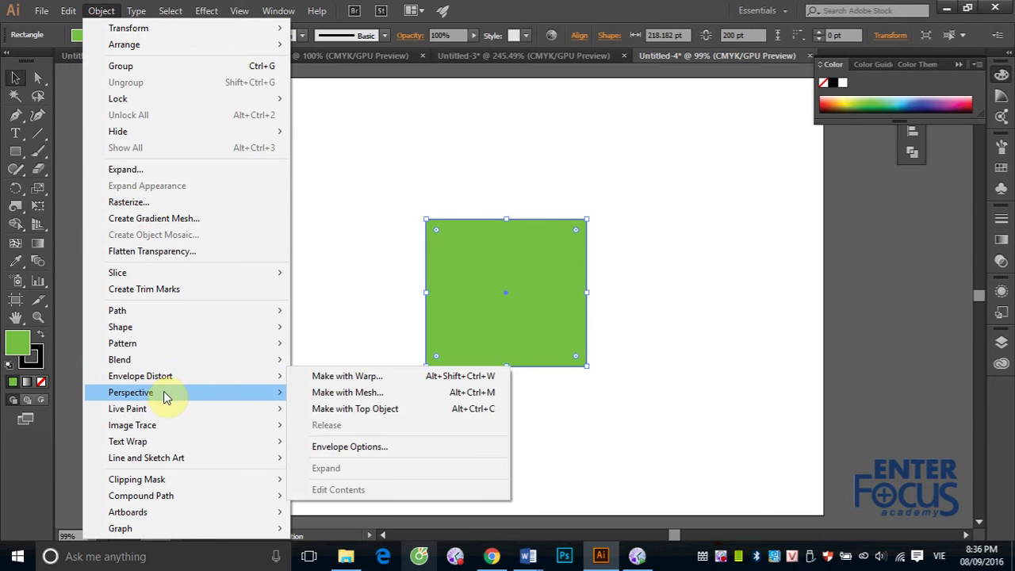
{"action": "mouse_move", "coordinate": [140, 376]}
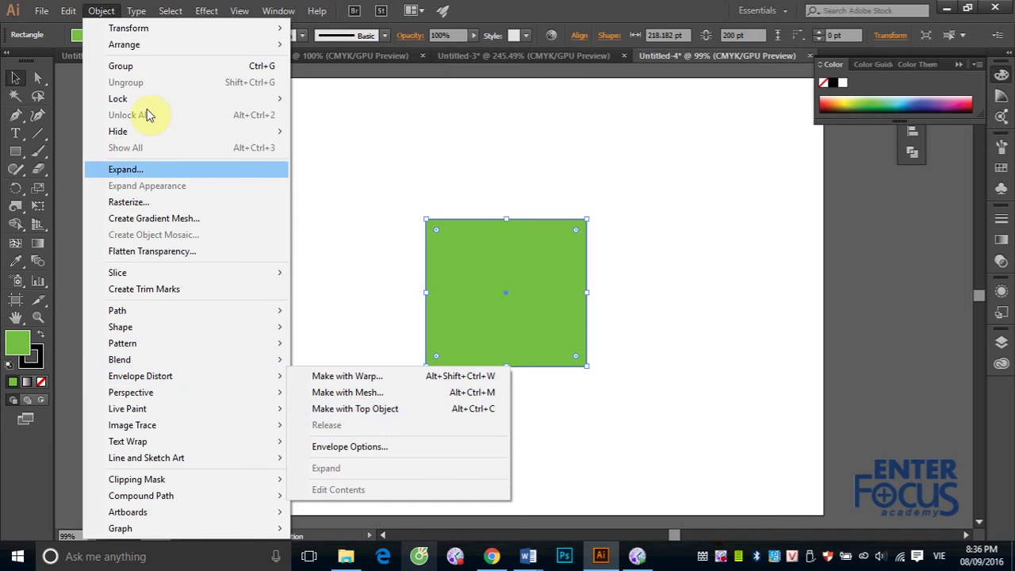
{"action": "left_click", "coordinate": [16, 76]}
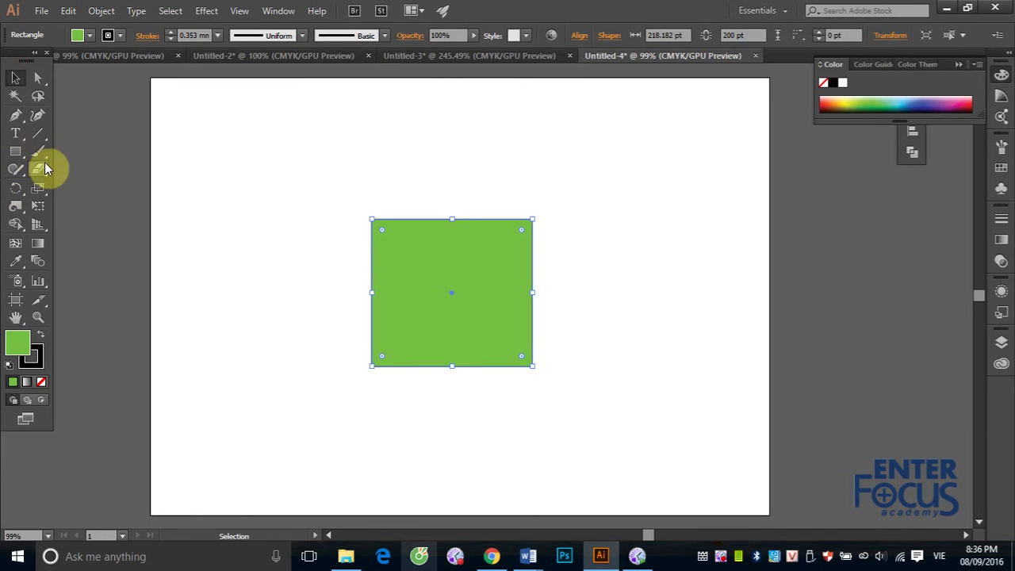
{"action": "left_click", "coordinate": [16, 116]}
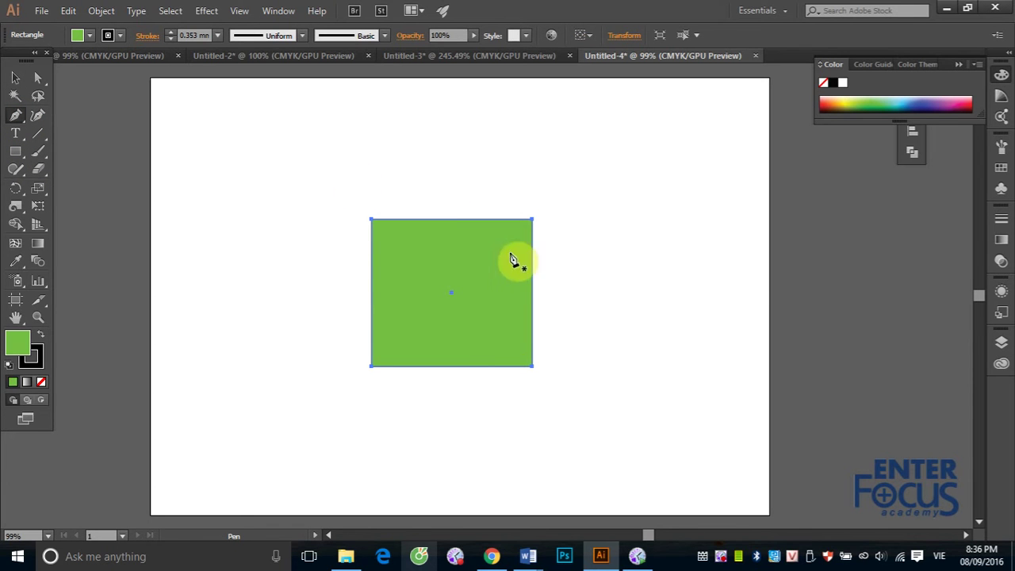
Step: Draw a closed, curved five-armed blob outline with the Pen tool
{"action": "left_click", "coordinate": [565, 290]}
{"action": "mouse_move", "coordinate": [566, 236]}
{"action": "left_mouse_down"}
{"action": "mouse_move", "coordinate": [603, 272]}
{"action": "mouse_move", "coordinate": [666, 215]}
{"action": "mouse_move", "coordinate": [656, 309]}
{"action": "mouse_move", "coordinate": [745, 317]}
{"action": "mouse_move", "coordinate": [667, 372]}
{"action": "left_mouse_up"}
{"action": "left_click_drag", "start_coordinate": [650, 407], "coordinate": [658, 466]}
{"action": "mouse_move", "coordinate": [578, 459]}
{"action": "left_mouse_down"}
{"action": "mouse_move", "coordinate": [560, 410]}
{"action": "mouse_move", "coordinate": [426, 468]}
{"action": "left_mouse_up"}
{"action": "mouse_move", "coordinate": [398, 407]}
{"action": "left_mouse_down"}
{"action": "mouse_move", "coordinate": [478, 363]}
{"action": "mouse_move", "coordinate": [424, 276]}
{"action": "left_mouse_up"}
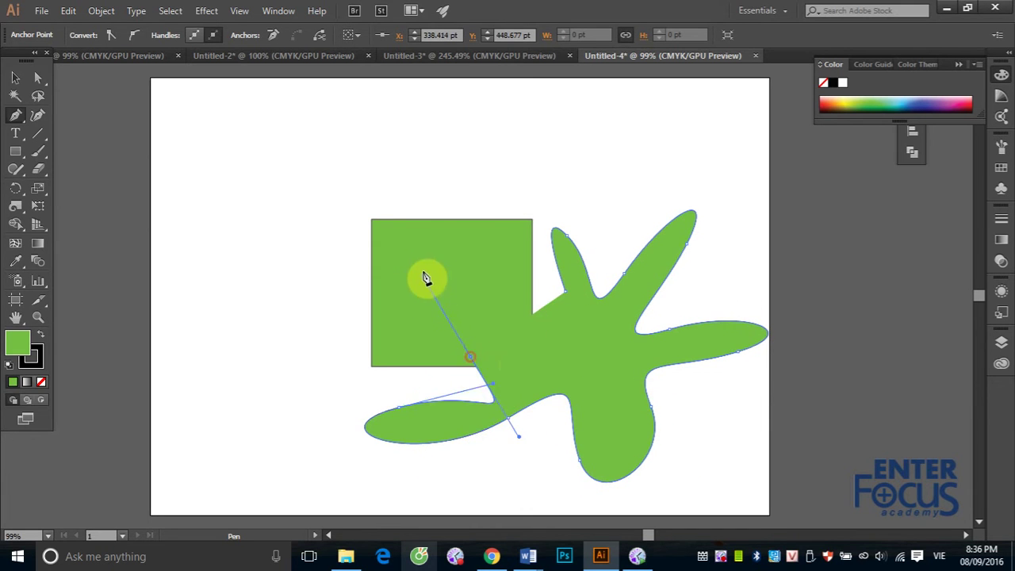
{"action": "left_click_drag", "start_coordinate": [481, 266], "coordinate": [533, 331]}
{"action": "left_click_drag", "start_coordinate": [566, 295], "coordinate": [563, 315]}
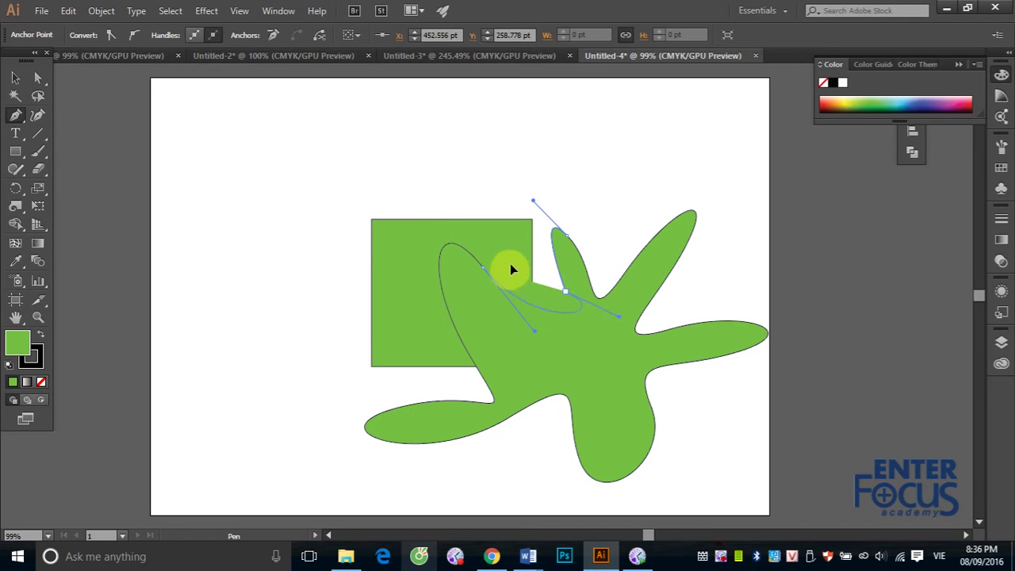
{"action": "left_click_drag", "start_coordinate": [510, 265], "coordinate": [532, 261]}
Step: Fill the blob yellow, move it over the green square, and marquee-select both
{"action": "left_click", "coordinate": [18, 79]}
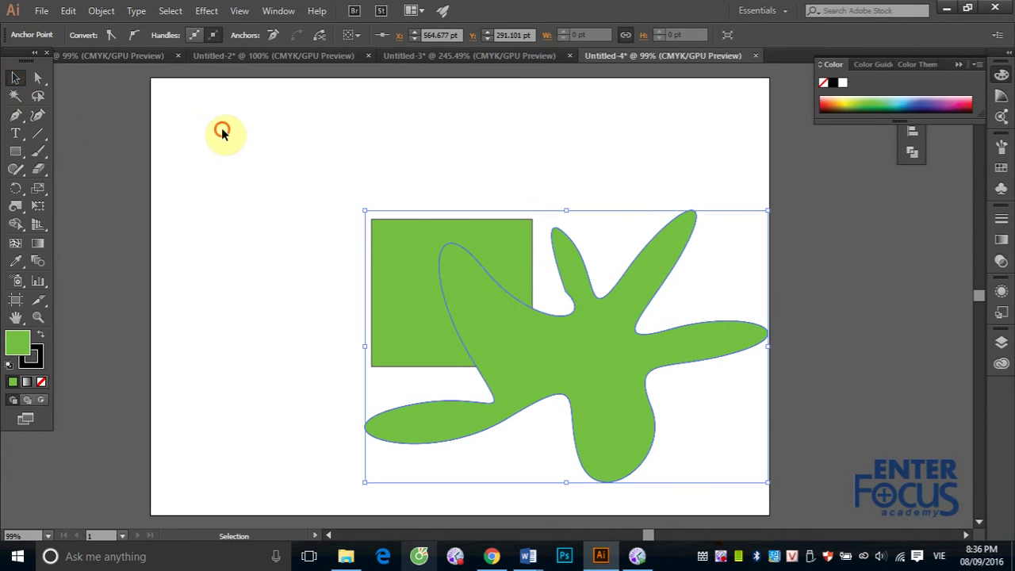
{"action": "left_click", "coordinate": [222, 132]}
{"action": "left_click", "coordinate": [605, 326]}
{"action": "left_click", "coordinate": [847, 98]}
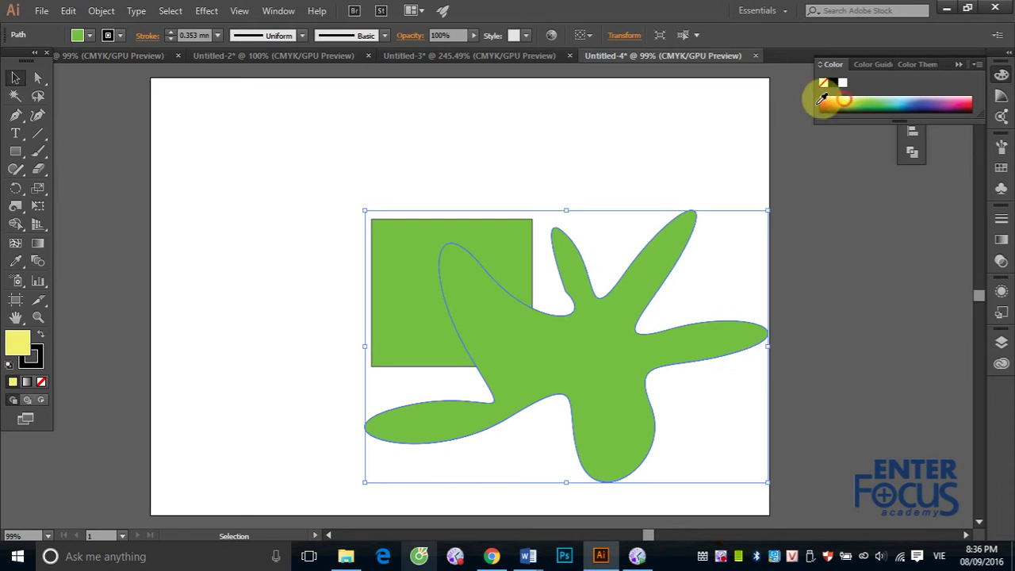
{"action": "left_click", "coordinate": [378, 138]}
{"action": "left_click_drag", "start_coordinate": [628, 355], "coordinate": [502, 294]}
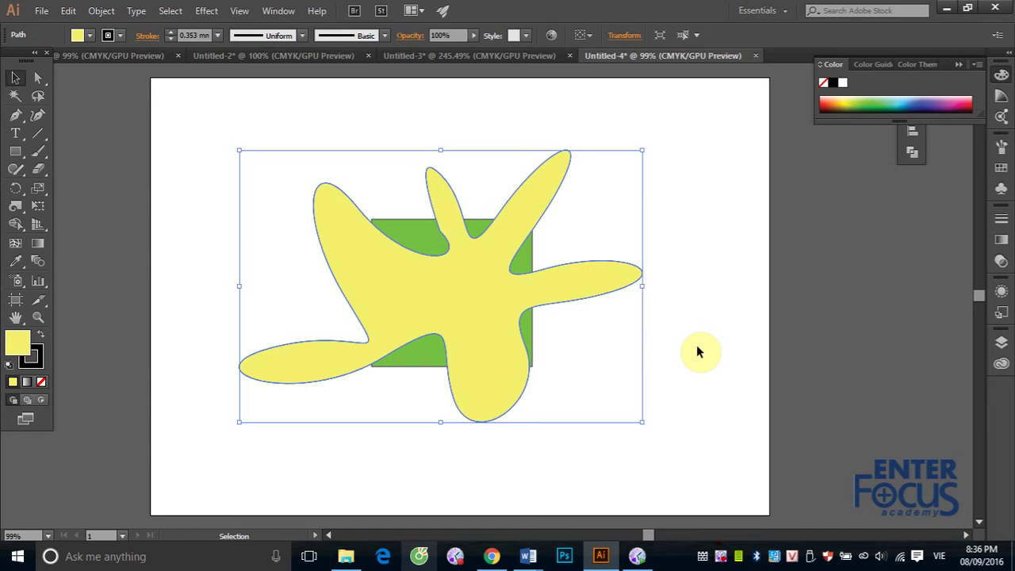
{"action": "mouse_move", "coordinate": [212, 111]}
{"action": "left_mouse_down"}
{"action": "mouse_move", "coordinate": [516, 326]}
{"action": "mouse_move", "coordinate": [649, 406]}
{"action": "left_mouse_up"}
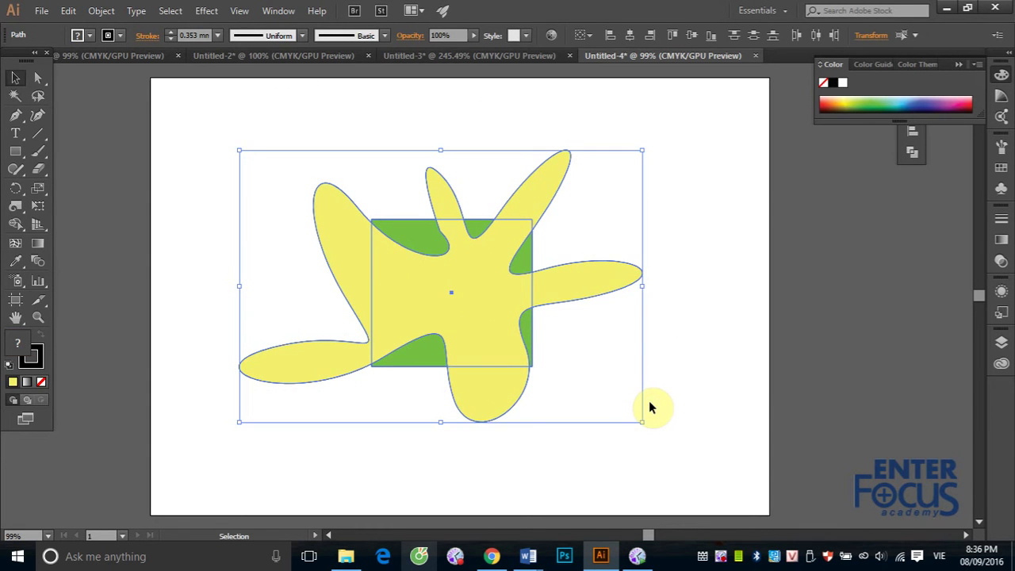
Step: Warp the green square into the blob using Make with Top Object, then nudge it up-left
{"action": "left_click", "coordinate": [102, 12]}
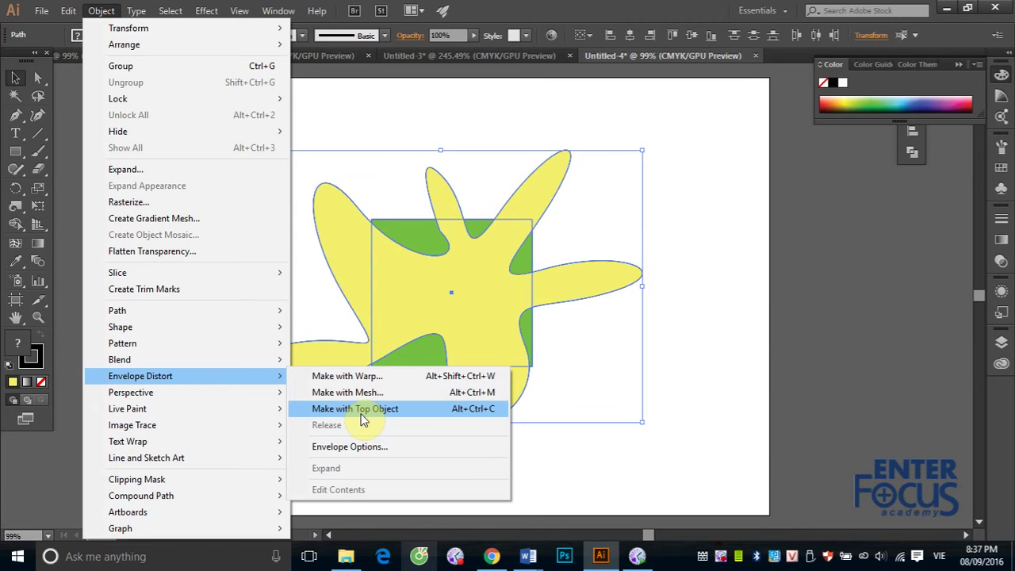
{"action": "left_click", "coordinate": [339, 408]}
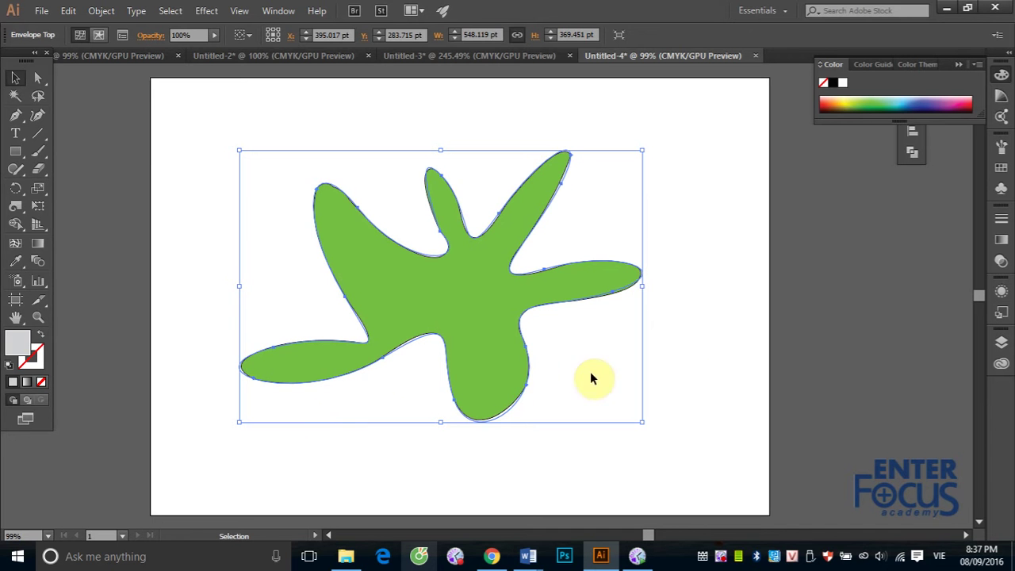
{"action": "left_click", "coordinate": [723, 360]}
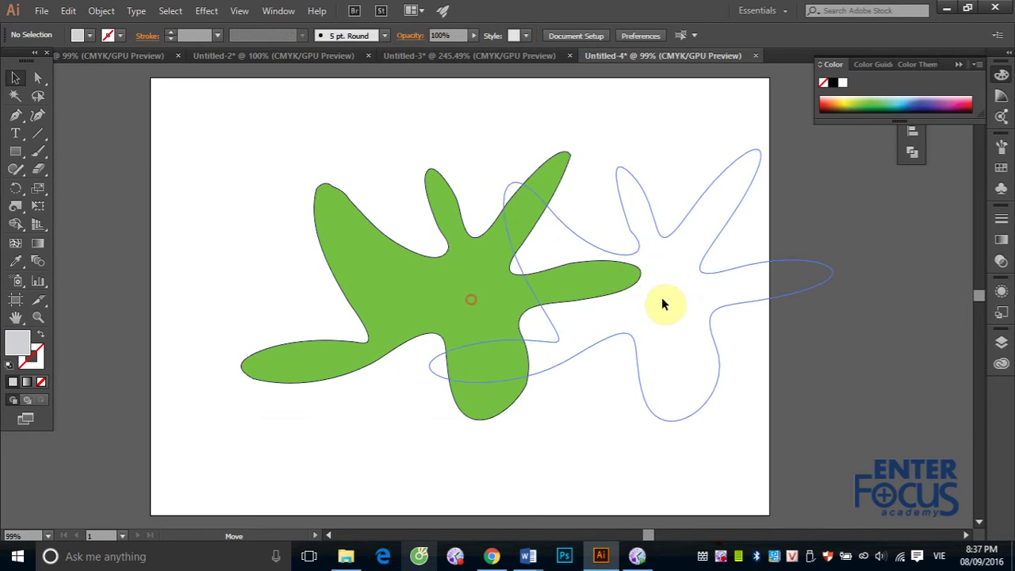
{"action": "mouse_move", "coordinate": [470, 306]}
{"action": "left_mouse_down"}
{"action": "mouse_move", "coordinate": [657, 301]}
{"action": "mouse_move", "coordinate": [452, 283]}
{"action": "left_mouse_up"}
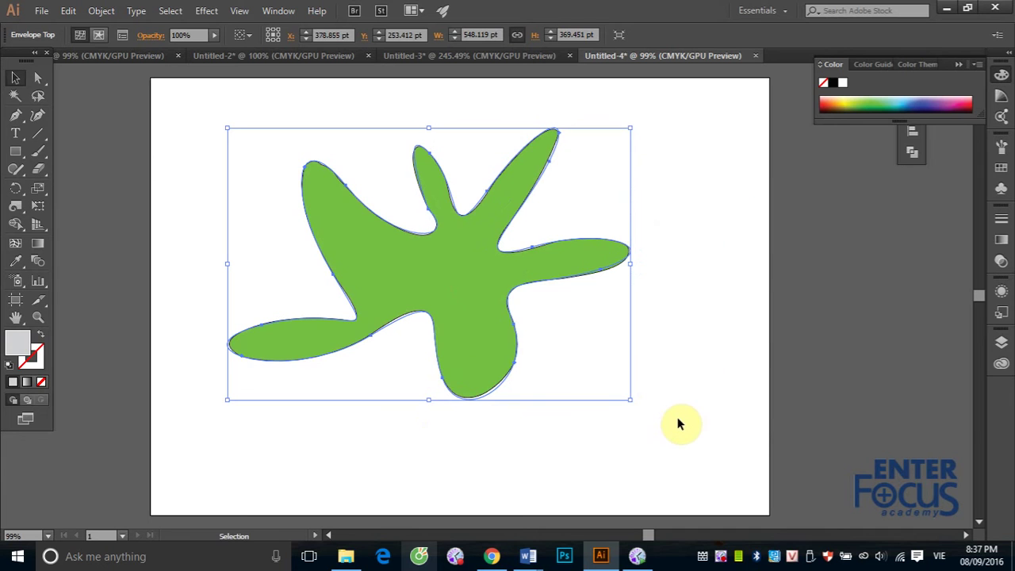
Step: Release the top-object envelope, move the grey blob right, and delete the green square
{"action": "left_click", "coordinate": [102, 10]}
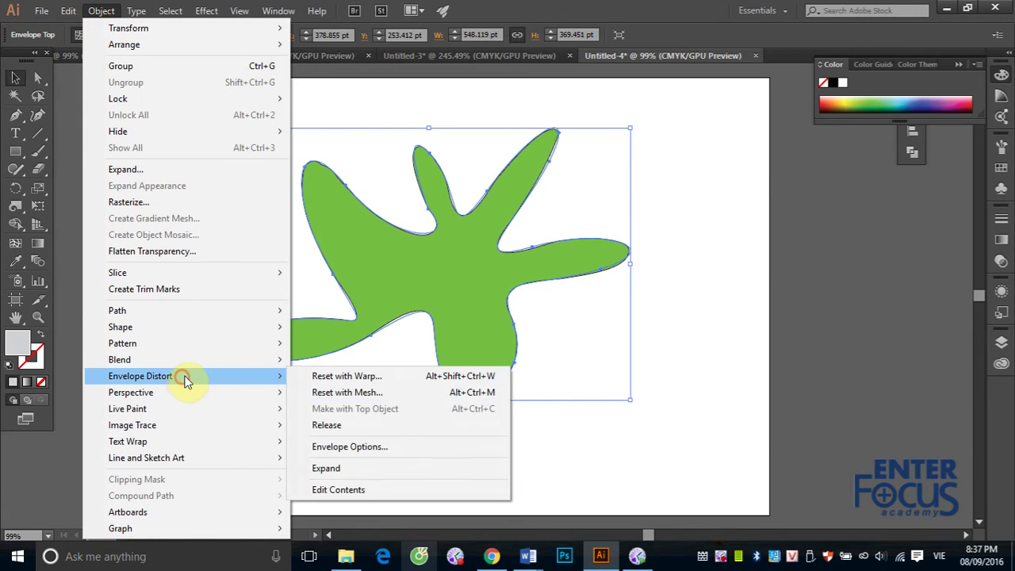
{"action": "left_click", "coordinate": [337, 425]}
{"action": "left_click", "coordinate": [607, 367]}
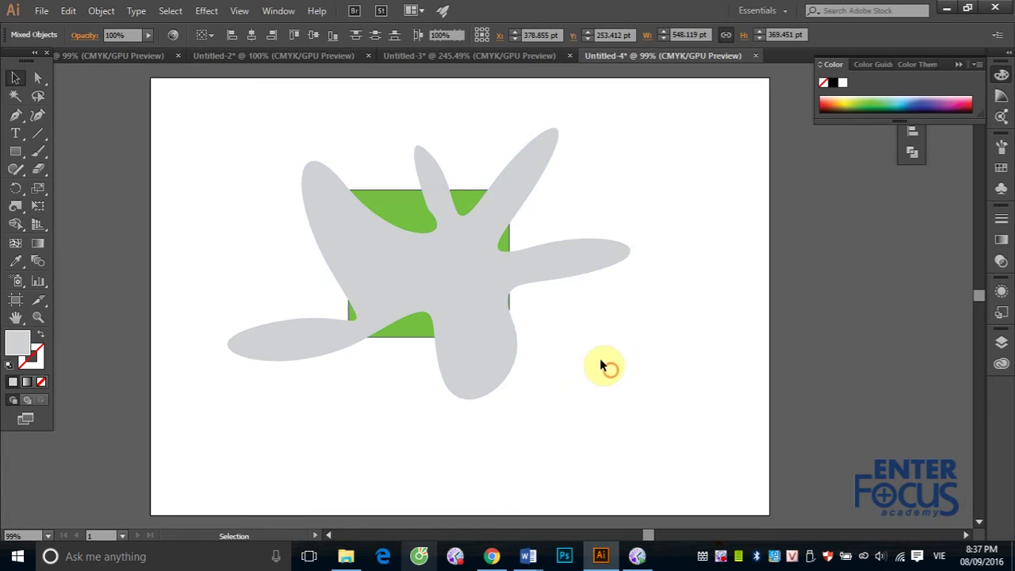
{"action": "left_click_drag", "start_coordinate": [546, 249], "coordinate": [832, 279]}
{"action": "left_click", "coordinate": [400, 270]}
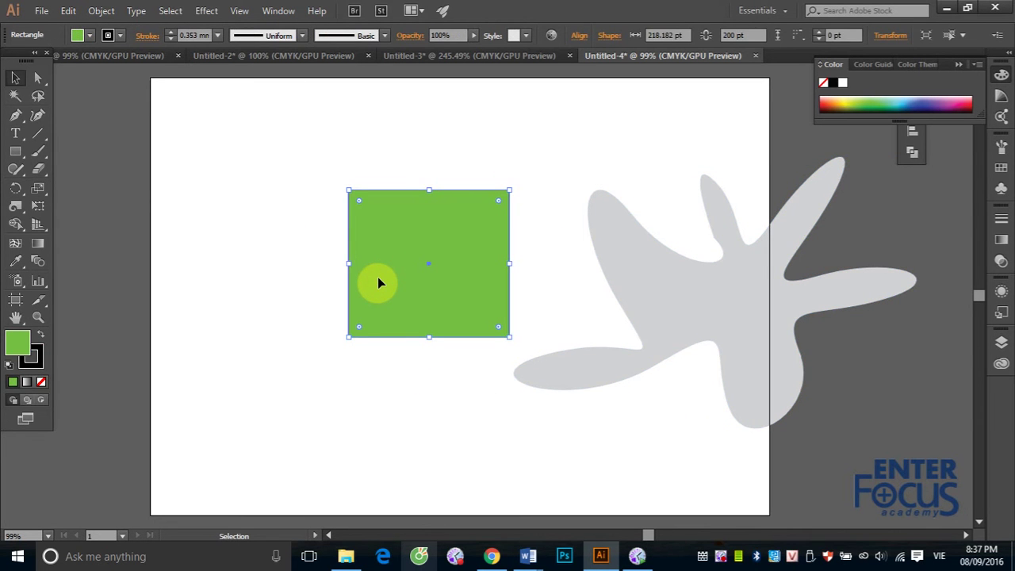
{"action": "left_click", "coordinate": [653, 292]}
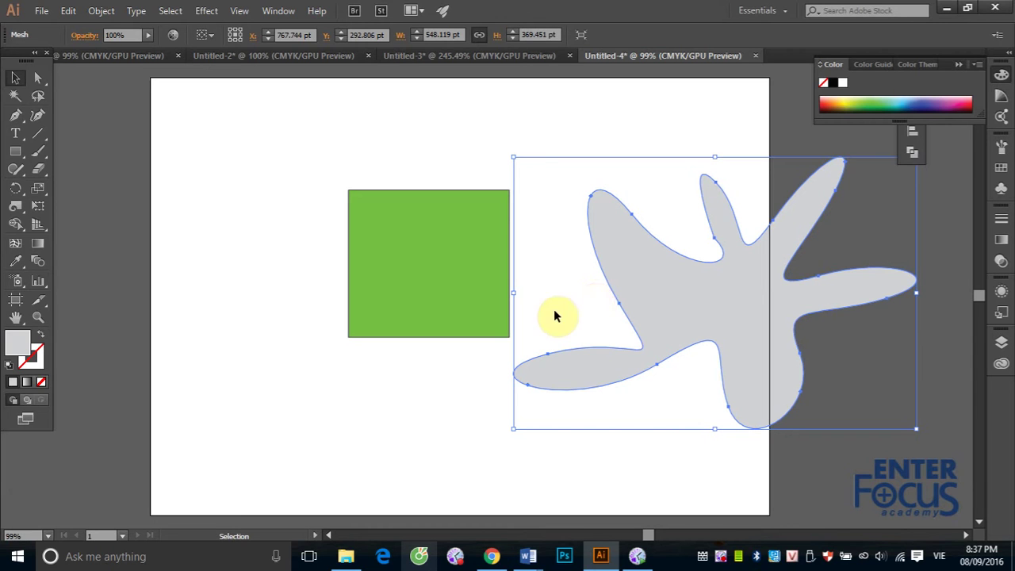
{"action": "left_click", "coordinate": [465, 288]}
{"action": "key", "text": "Delete"}
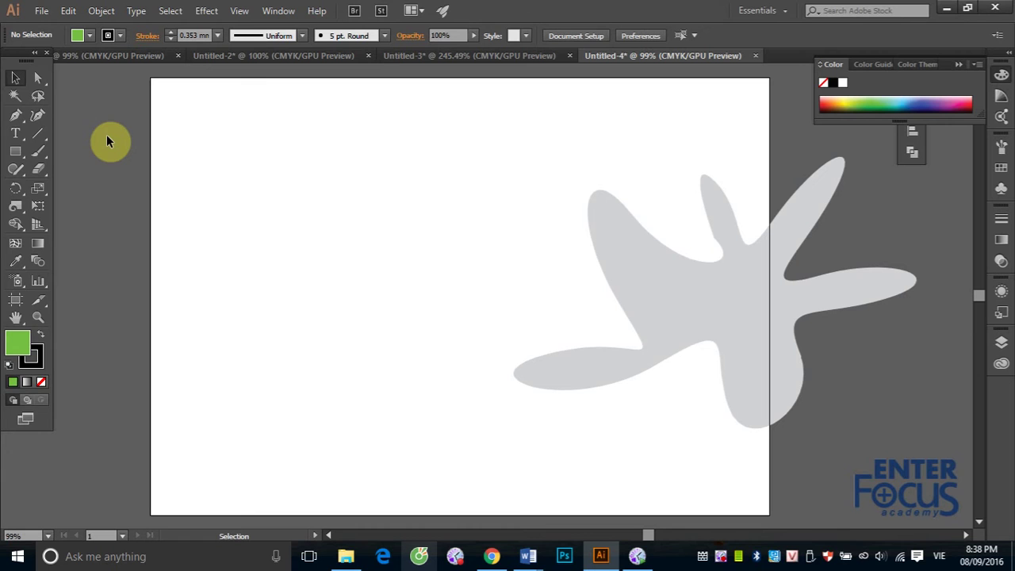
Step: Type the word TEXT left of the artboard centre and enlarge it
{"action": "left_click", "coordinate": [15, 133]}
{"action": "left_click", "coordinate": [228, 263]}
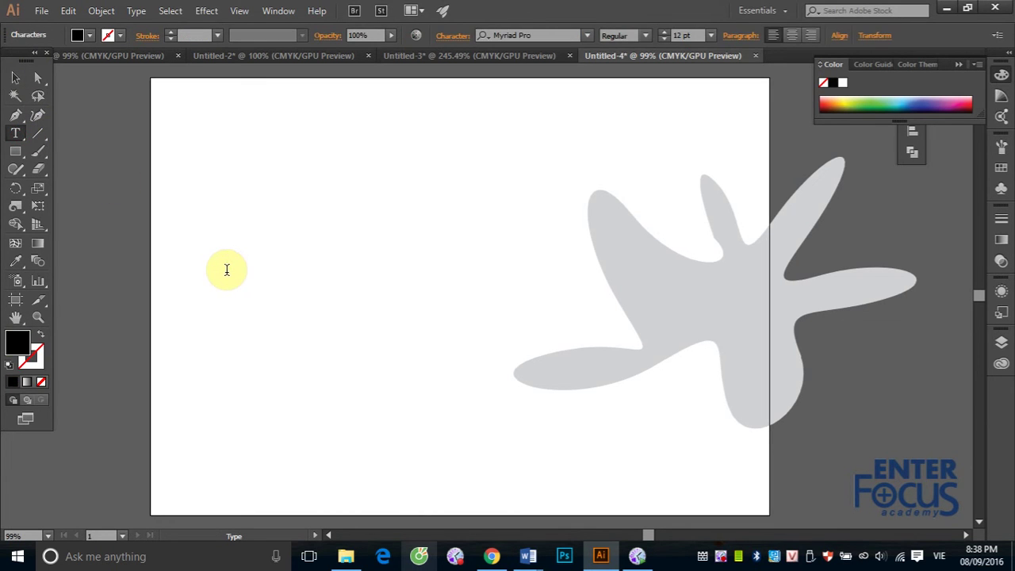
{"action": "type", "text": "TEX"}
{"action": "type", "text": "T"}
{"action": "left_click", "coordinate": [16, 77]}
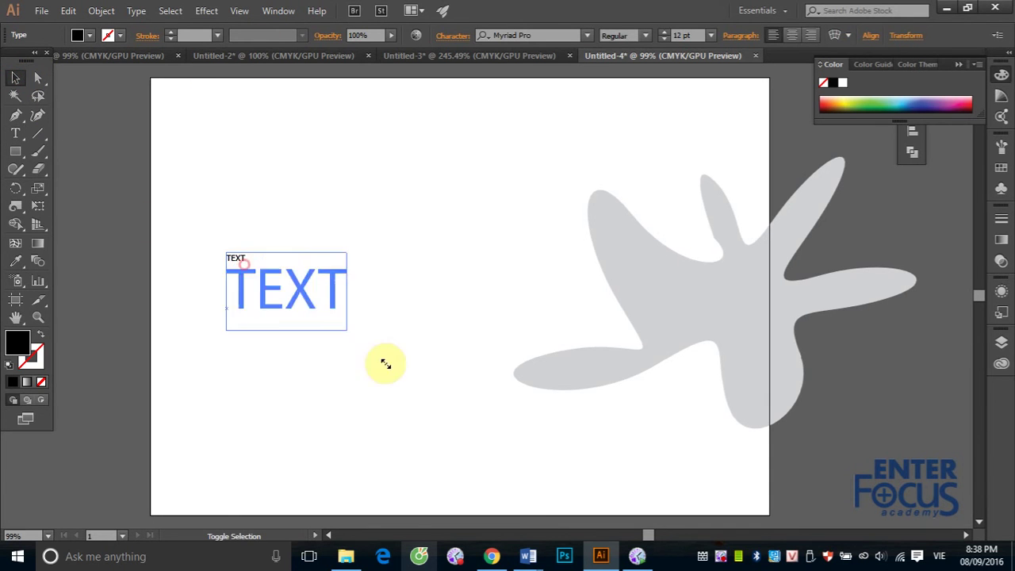
{"action": "left_click_drag", "start_coordinate": [244, 265], "coordinate": [429, 371]}
Step: Move the grey blob over TEXT, bring it to front, and select both objects
{"action": "mouse_move", "coordinate": [673, 324]}
{"action": "left_mouse_down"}
{"action": "mouse_move", "coordinate": [320, 356]}
{"action": "mouse_move", "coordinate": [270, 337]}
{"action": "left_mouse_up"}
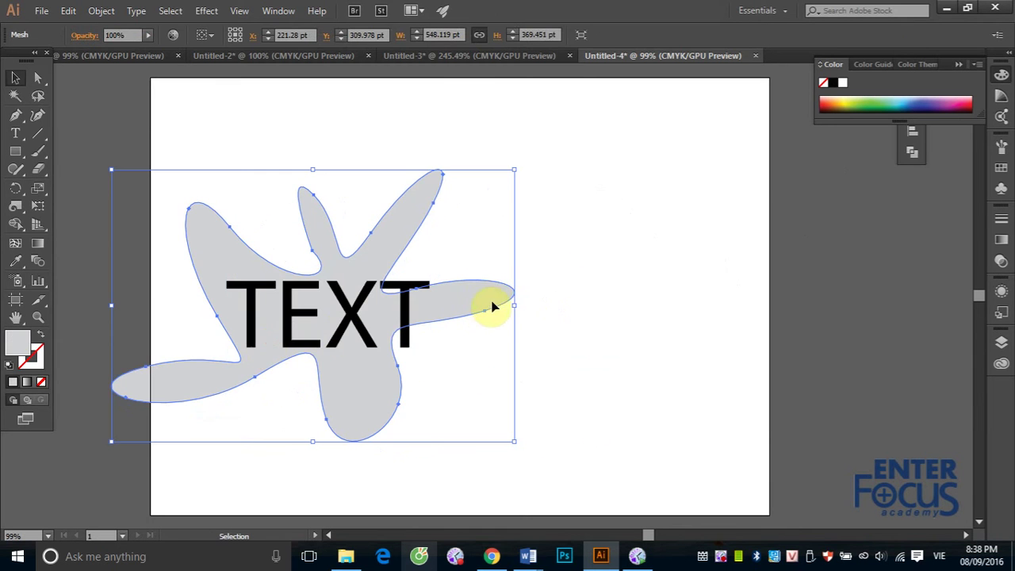
{"action": "left_click", "coordinate": [590, 254]}
{"action": "left_click", "coordinate": [403, 224]}
{"action": "key", "text": "ctrl+shift+bracketright"}
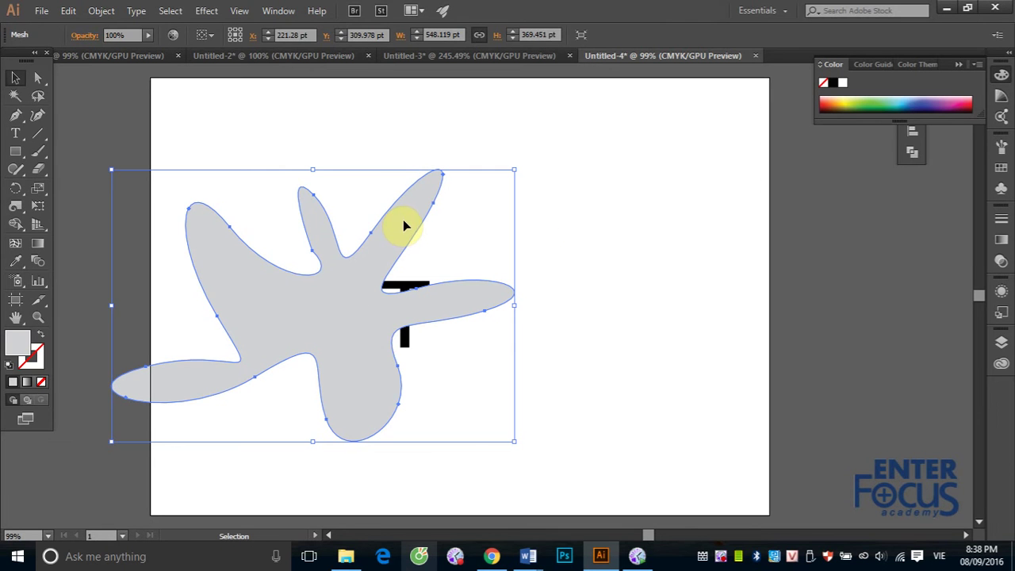
{"action": "left_click", "coordinate": [610, 237]}
{"action": "left_click_drag", "start_coordinate": [192, 148], "coordinate": [530, 405]}
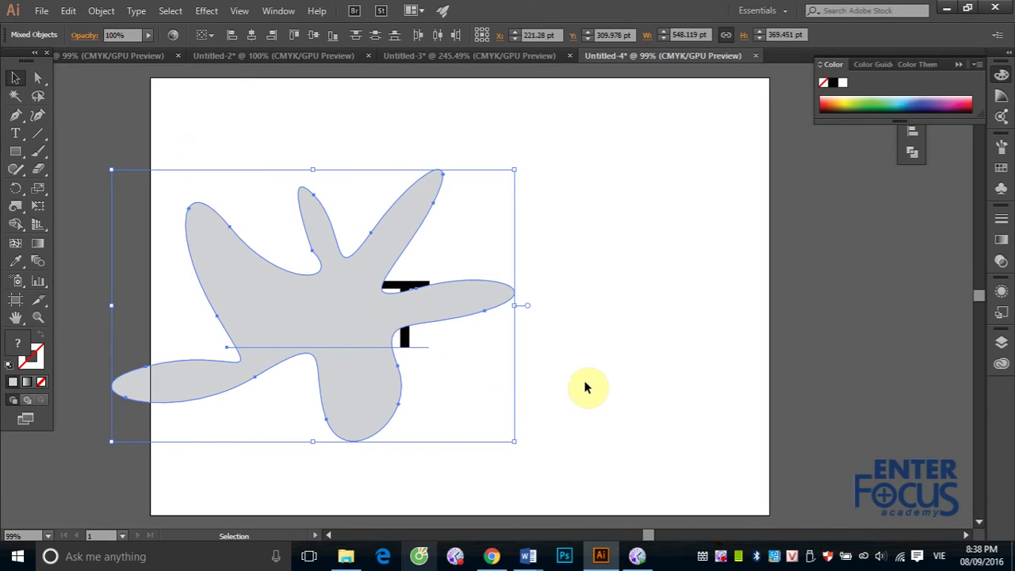
{"action": "left_click", "coordinate": [101, 10]}
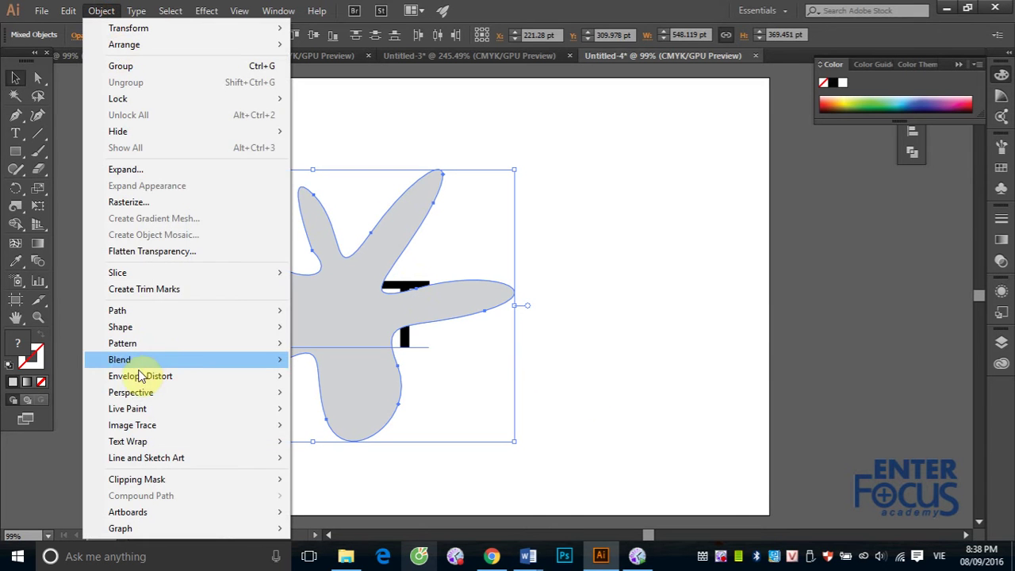
{"action": "mouse_move", "coordinate": [140, 376]}
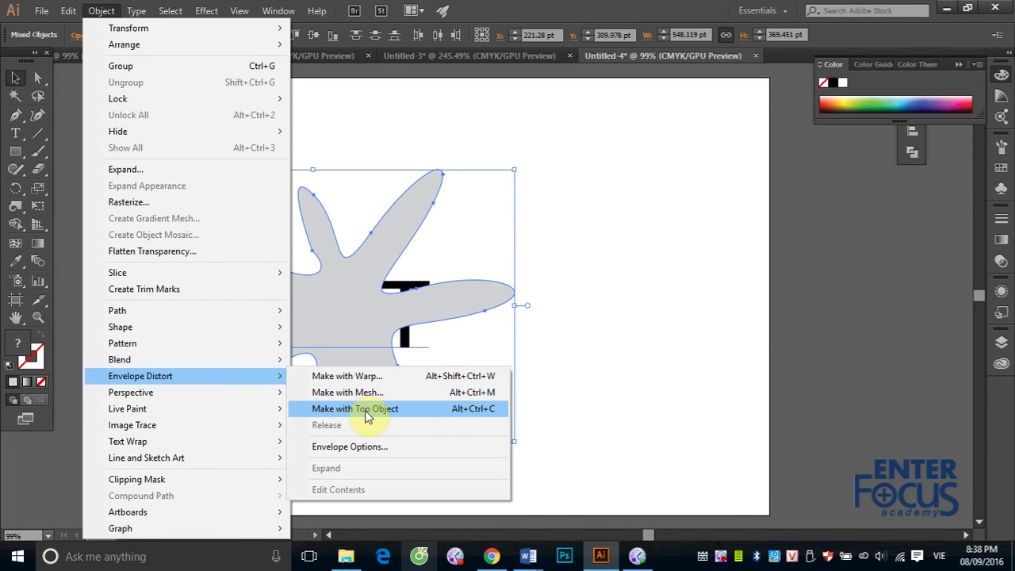
Step: Warp TEXT into the blob with Make with Top Object, then release the envelope
{"action": "left_click", "coordinate": [365, 412]}
{"action": "left_click", "coordinate": [581, 341]}
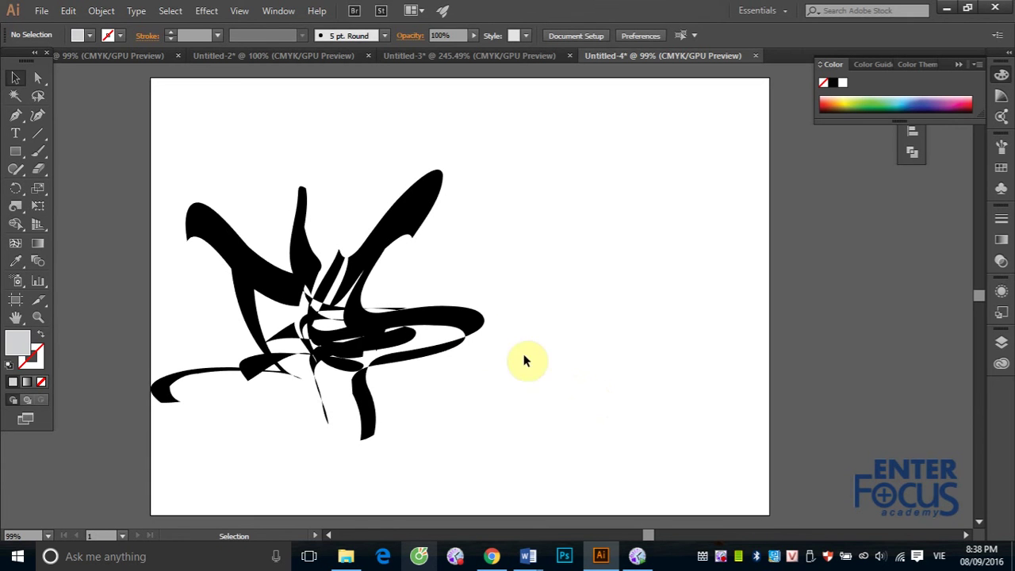
{"action": "left_click", "coordinate": [448, 328]}
{"action": "left_click", "coordinate": [102, 11]}
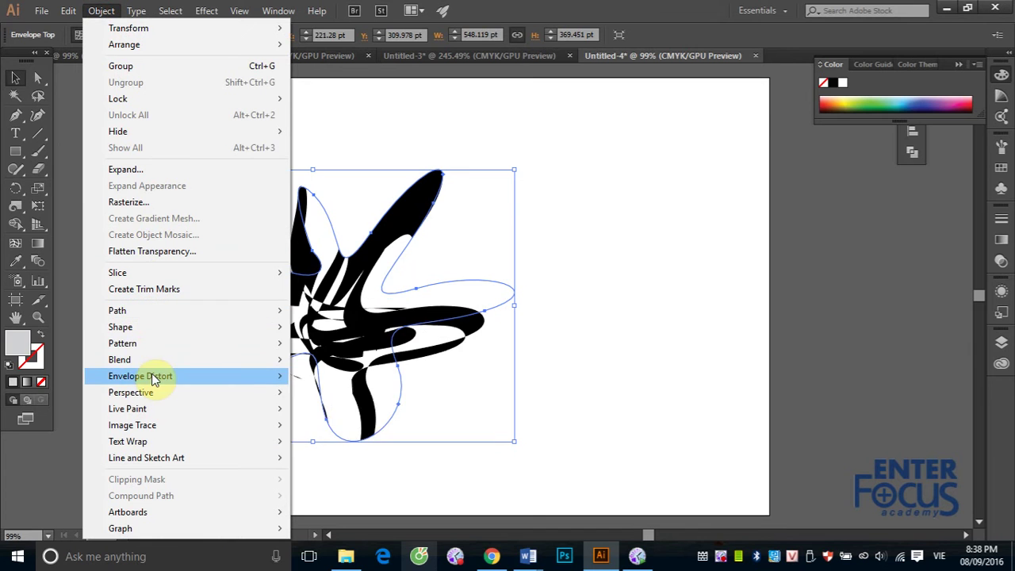
{"action": "mouse_move", "coordinate": [140, 376]}
{"action": "left_click", "coordinate": [345, 434]}
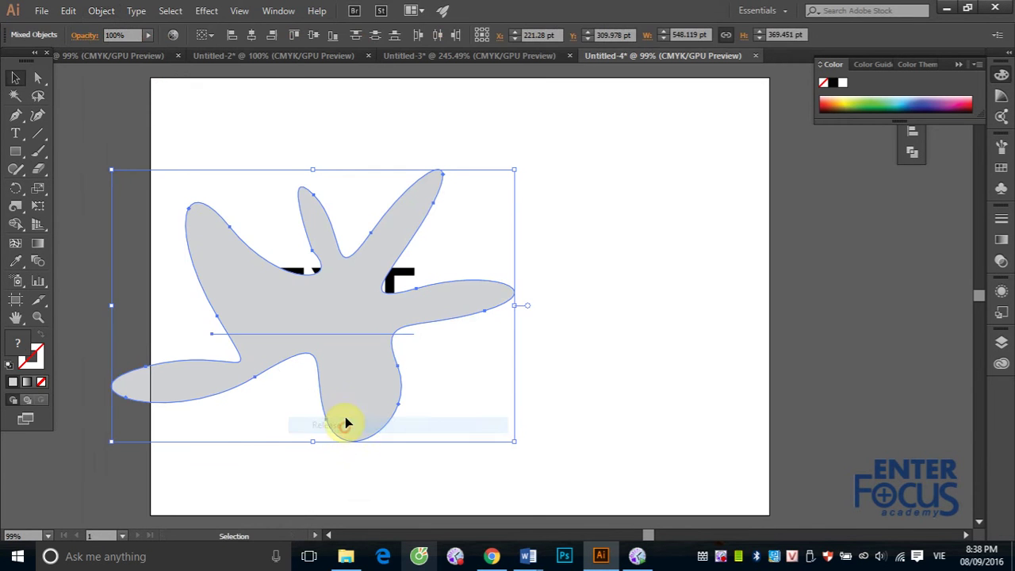
{"action": "left_click", "coordinate": [245, 135]}
Step: Move the grey blob off to the right and select the letters EXT
{"action": "left_click_drag", "start_coordinate": [309, 297], "coordinate": [761, 291]}
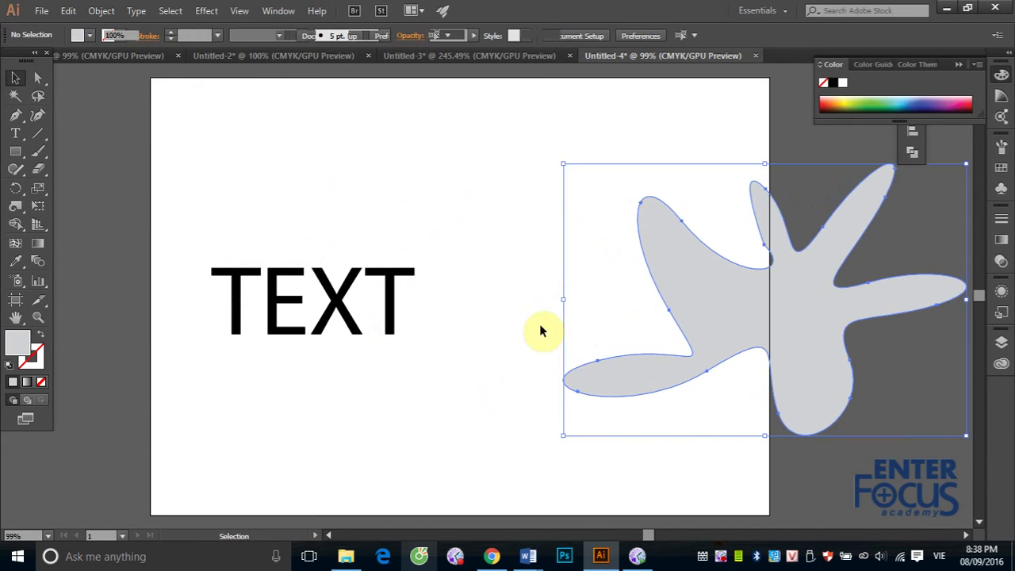
{"action": "left_click", "coordinate": [392, 318]}
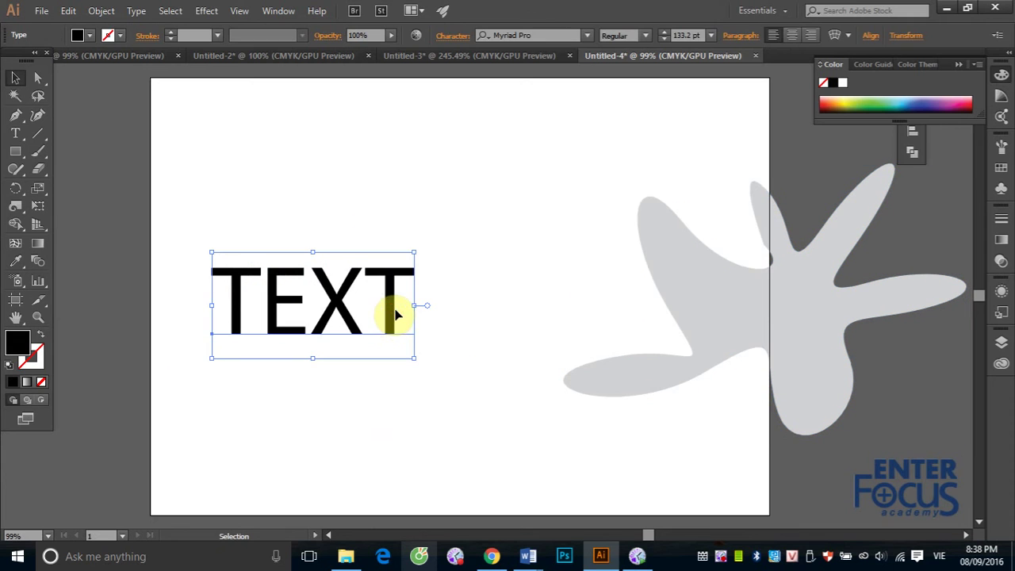
{"action": "left_click", "coordinate": [15, 133]}
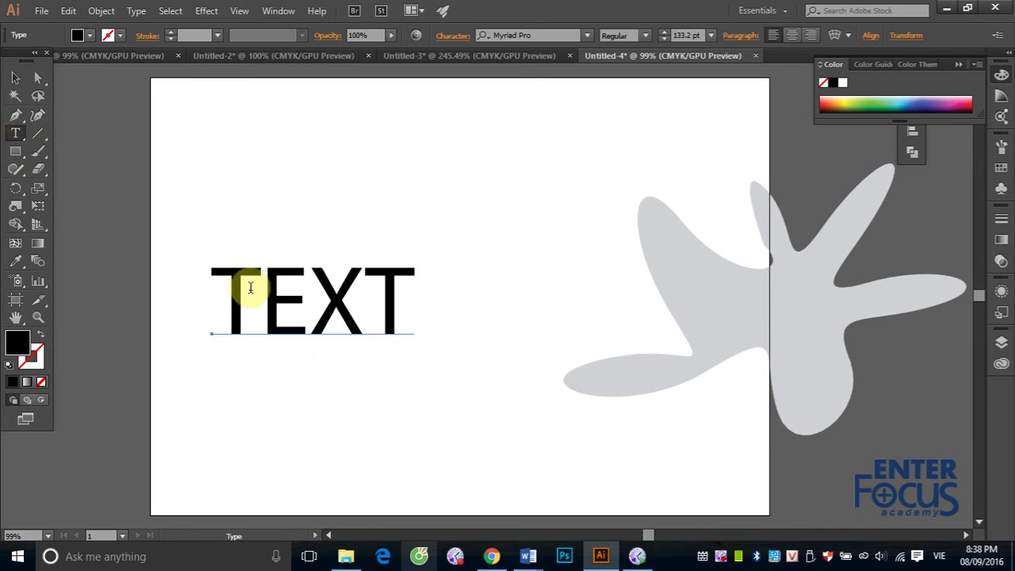
{"action": "left_click_drag", "start_coordinate": [260, 297], "coordinate": [399, 306]}
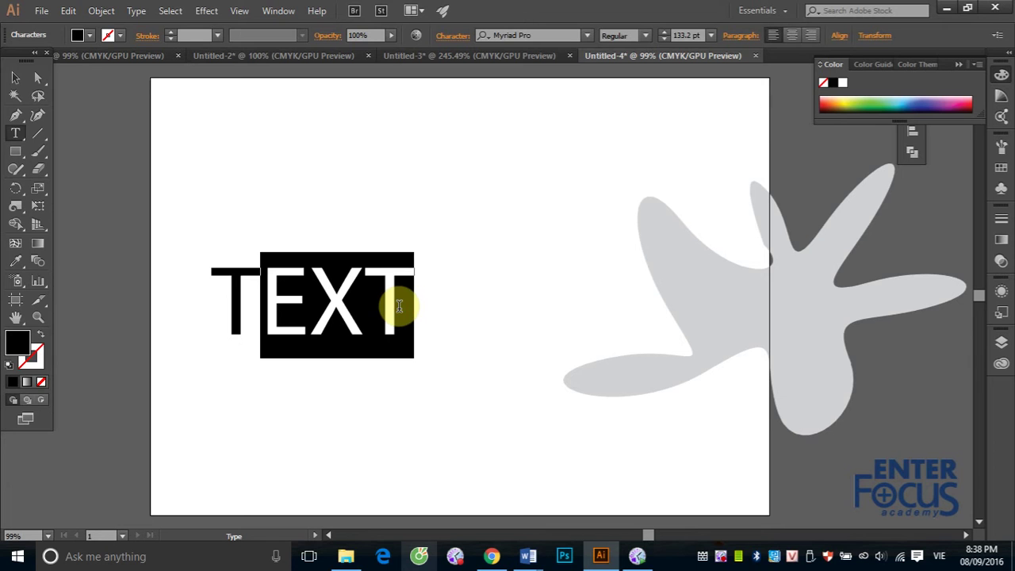
{"action": "left_click", "coordinate": [15, 77]}
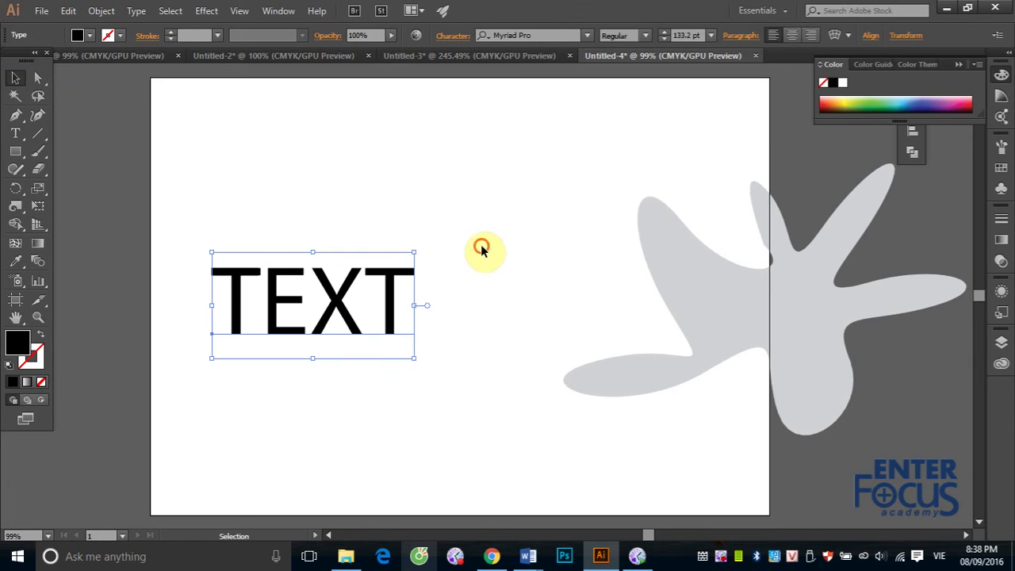
{"action": "left_click", "coordinate": [481, 250]}
Step: Delete the grey blob and select the whole word TEXT with the Type tool
{"action": "left_click", "coordinate": [782, 293]}
{"action": "key", "text": "Delete"}
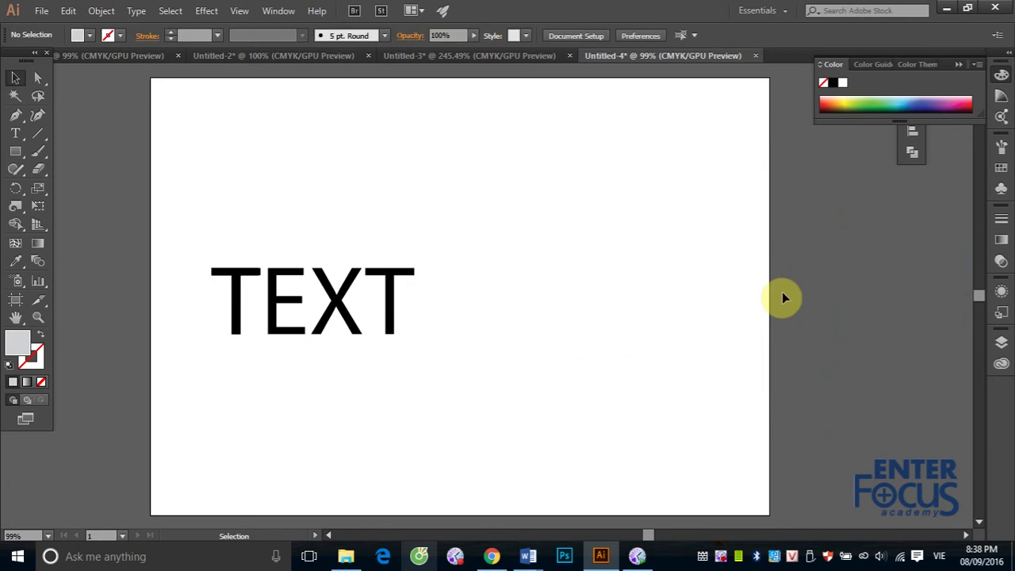
{"action": "left_click", "coordinate": [15, 133]}
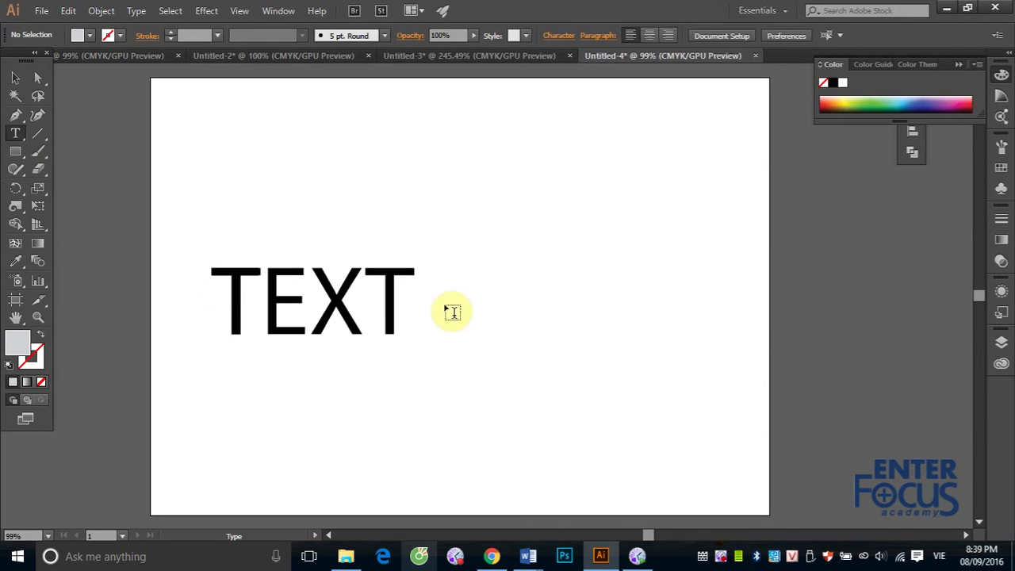
{"action": "left_click", "coordinate": [397, 297]}
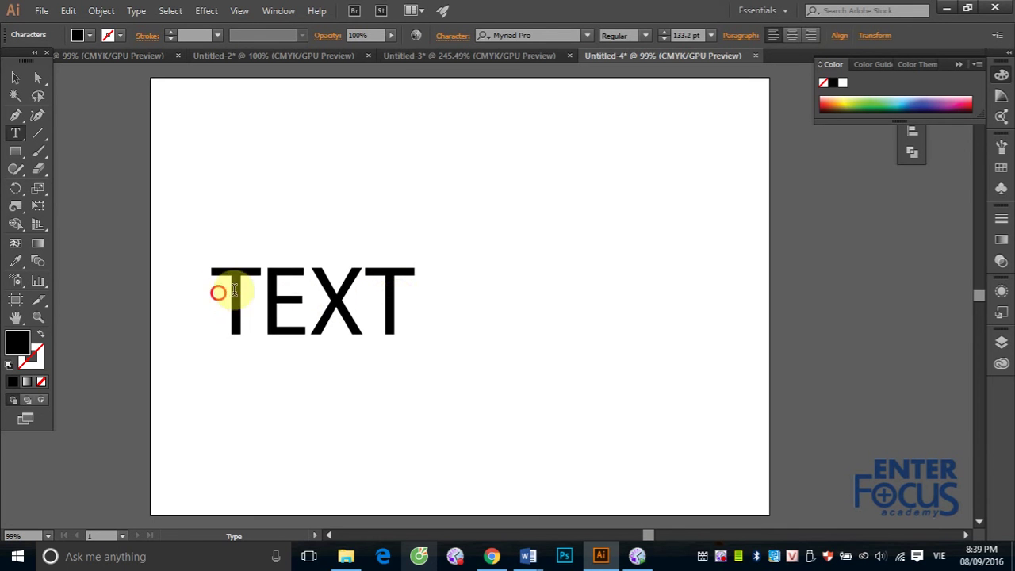
{"action": "left_click_drag", "start_coordinate": [217, 290], "coordinate": [478, 292]}
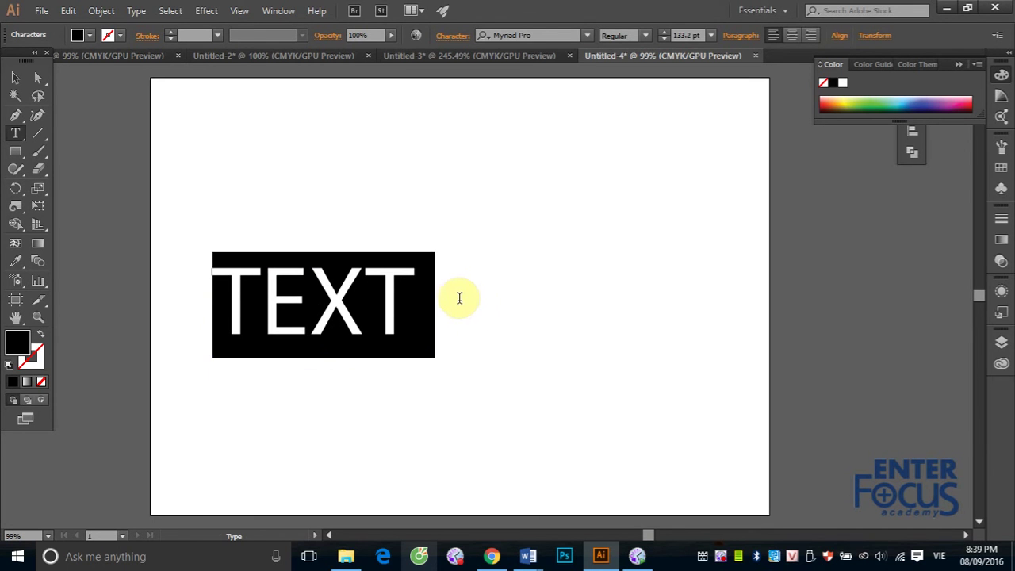
Step: Paste TEXT repeatedly to extend the first line of words
{"action": "left_click", "coordinate": [426, 294]}
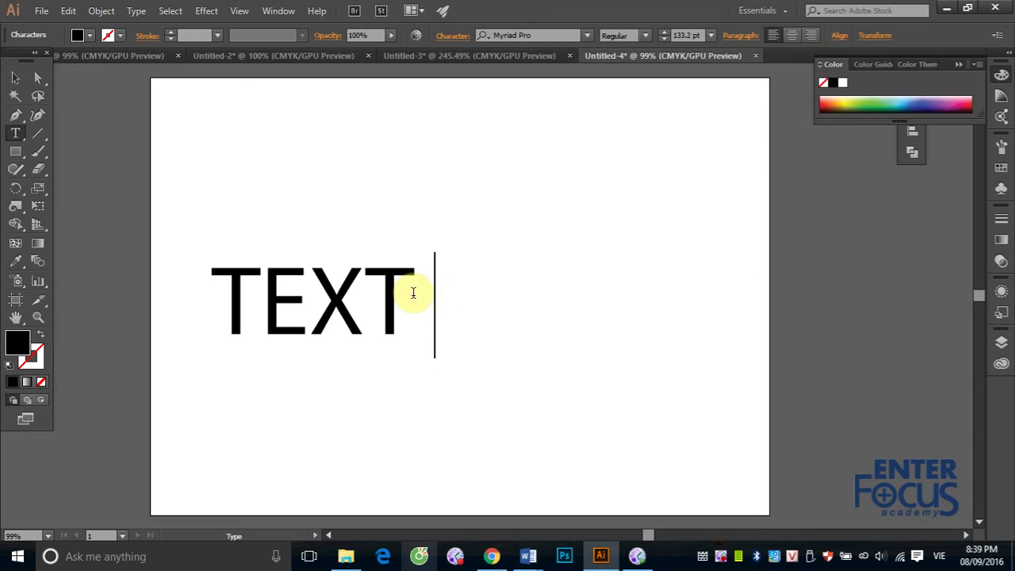
{"action": "key", "text": "ctrl+v"}
{"action": "key", "text": "ctrl+v"}
{"action": "key", "text": "ctrl+v"}
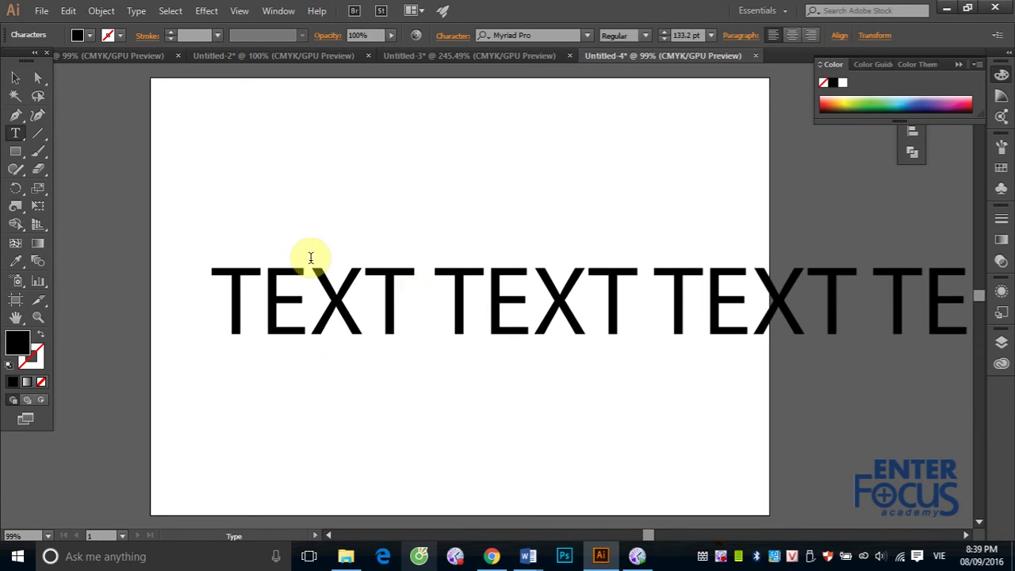
{"action": "left_click", "coordinate": [15, 79]}
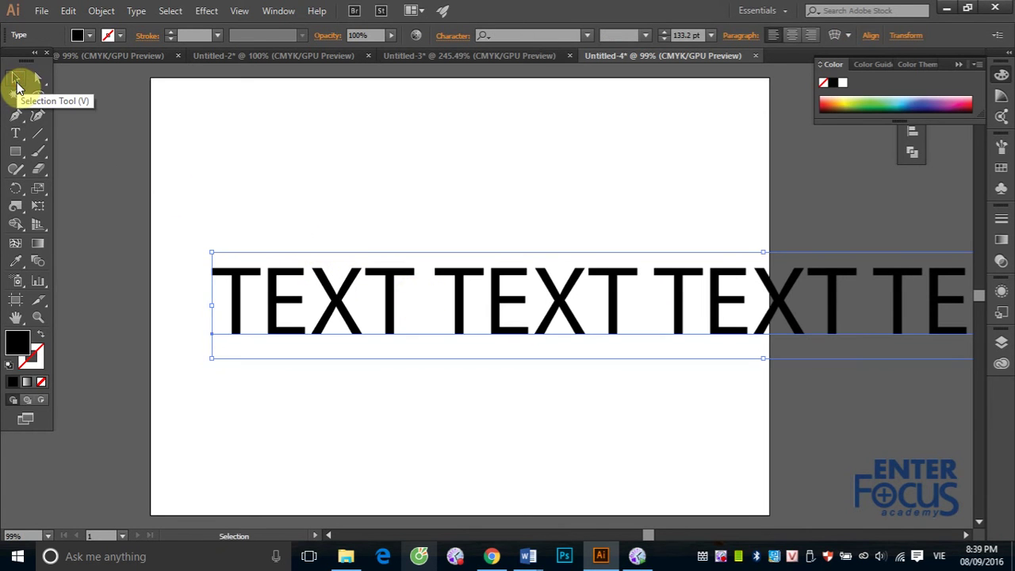
{"action": "key", "text": "ctrl+minus"}
{"action": "key", "text": "ctrl+minus"}
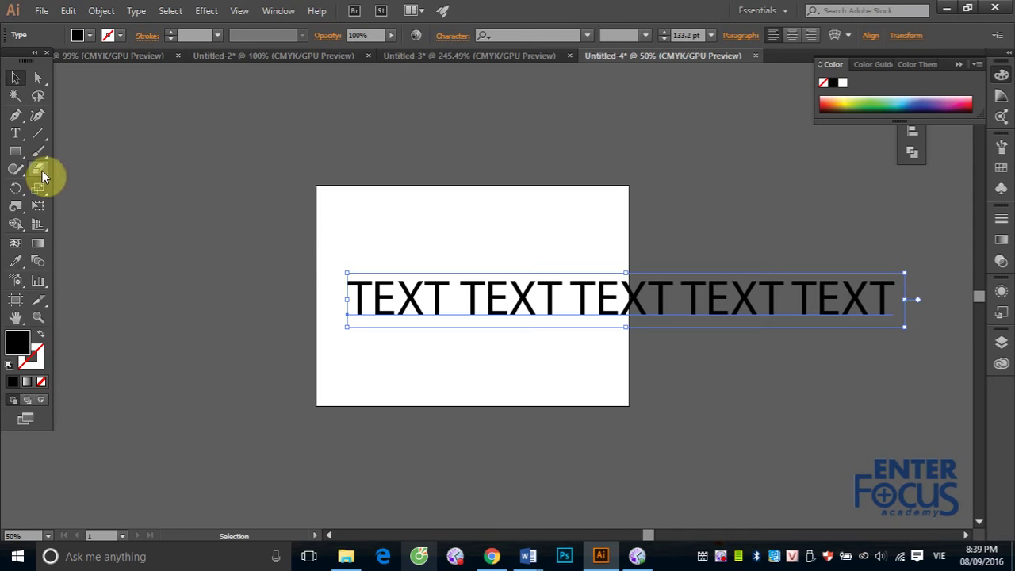
{"action": "left_click", "coordinate": [15, 134]}
{"action": "left_click_drag", "start_coordinate": [349, 292], "coordinate": [872, 292]}
{"action": "key", "text": "ctrl+c"}
{"action": "type", "text": "TEXT"}
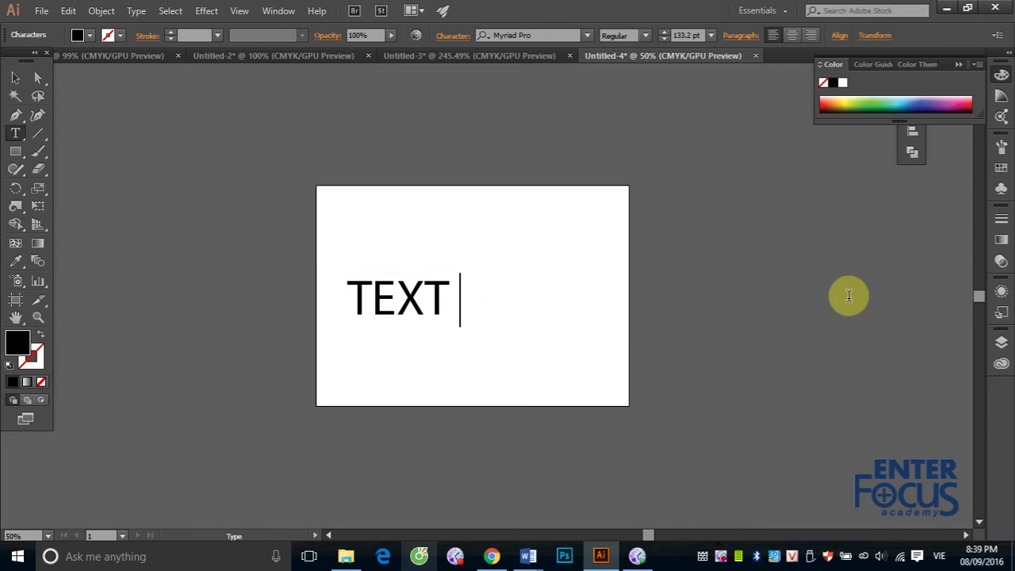
{"action": "key", "text": "ctrl+z"}
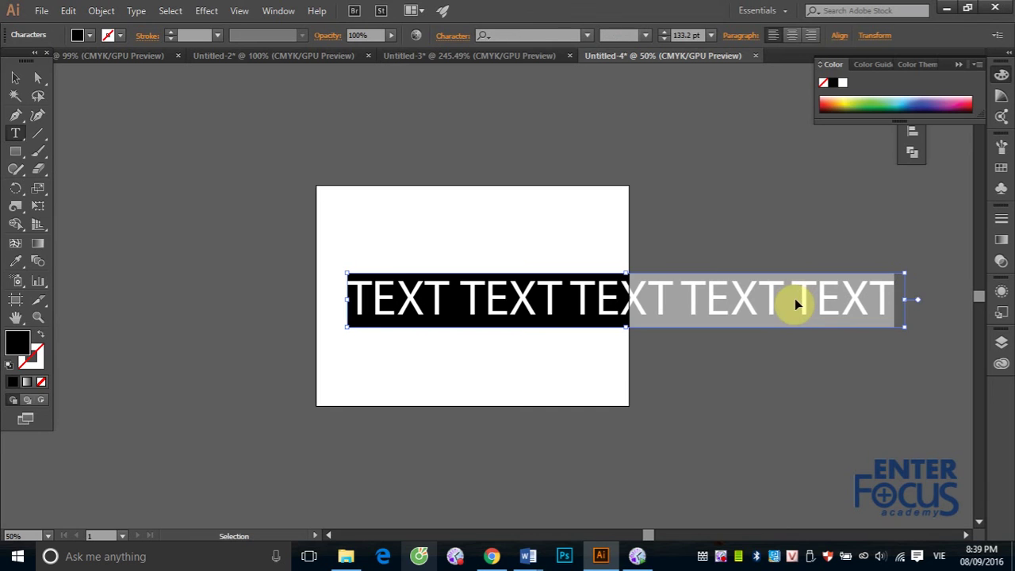
Step: Add six more pasted lines of repeated TEXT below the first, making seven lines
{"action": "left_click", "coordinate": [890, 293]}
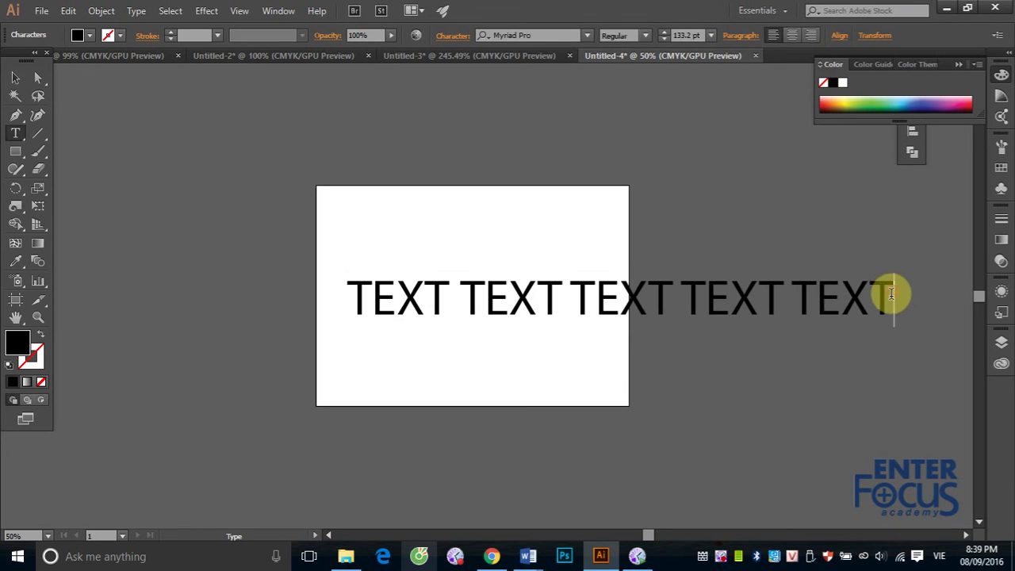
{"action": "key", "text": "Return"}
{"action": "key", "text": "ctrl+v"}
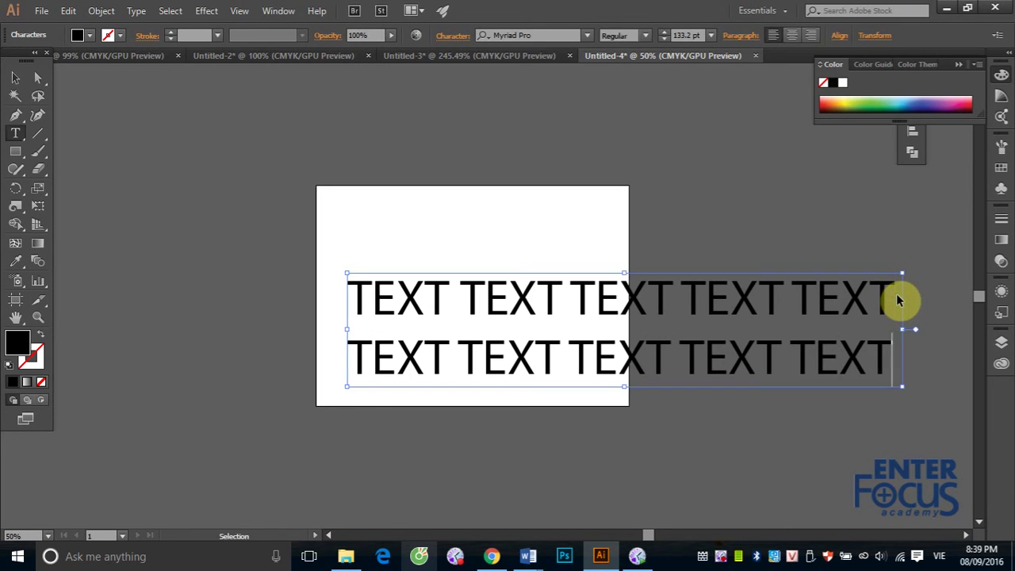
{"action": "left_click", "coordinate": [898, 298], "text": "ctrl"}
{"action": "key", "text": "Return"}
{"action": "key", "text": "ctrl+v"}
{"action": "key", "text": "Return"}
{"action": "key", "text": "ctrl+v"}
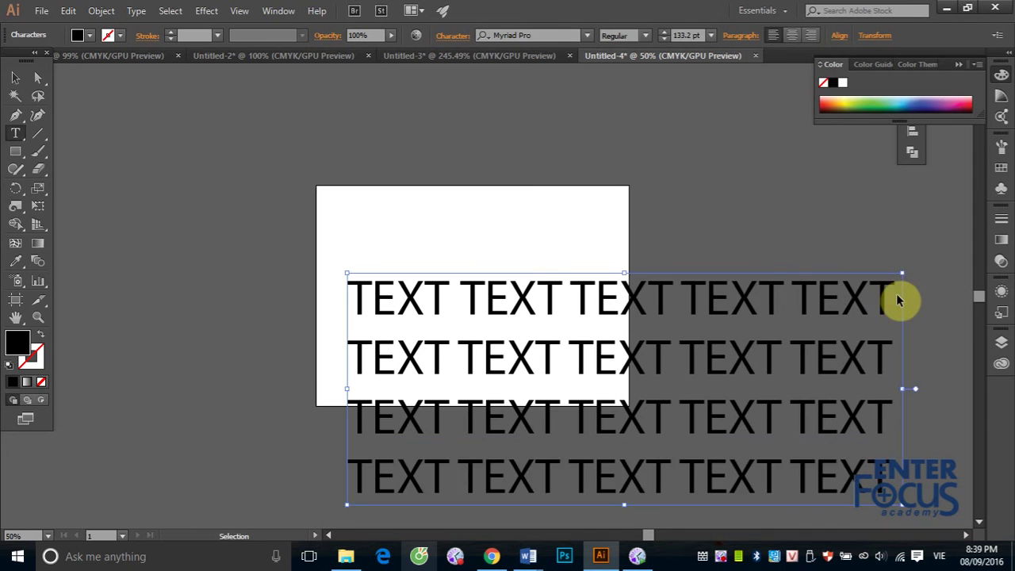
{"action": "scroll", "coordinate": [896, 293], "scroll_direction": "down", "scroll_amount": 2}
{"action": "key", "text": "Return"}
{"action": "key", "text": "ctrl+v"}
{"action": "scroll", "coordinate": [897, 292], "scroll_direction": "down", "scroll_amount": 1}
{"action": "key", "text": "Return"}
{"action": "key", "text": "ctrl+v"}
{"action": "scroll", "coordinate": [898, 290], "scroll_direction": "down", "scroll_amount": 2}
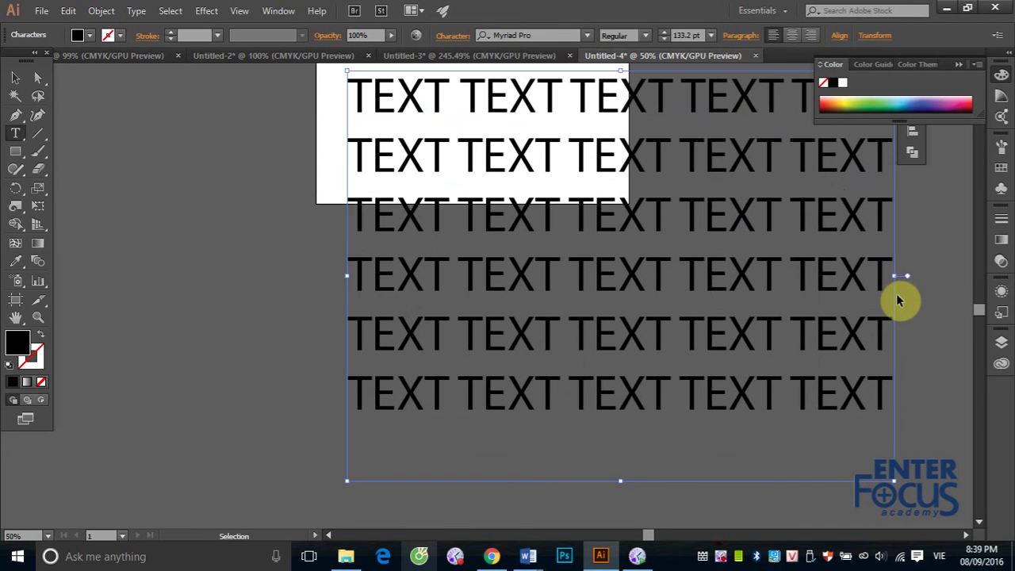
{"action": "key", "text": "Return"}
{"action": "key", "text": "ctrl+v"}
Step: Scale the TEXT block down from its corner and fit it inside the artboard
{"action": "left_click", "coordinate": [16, 78]}
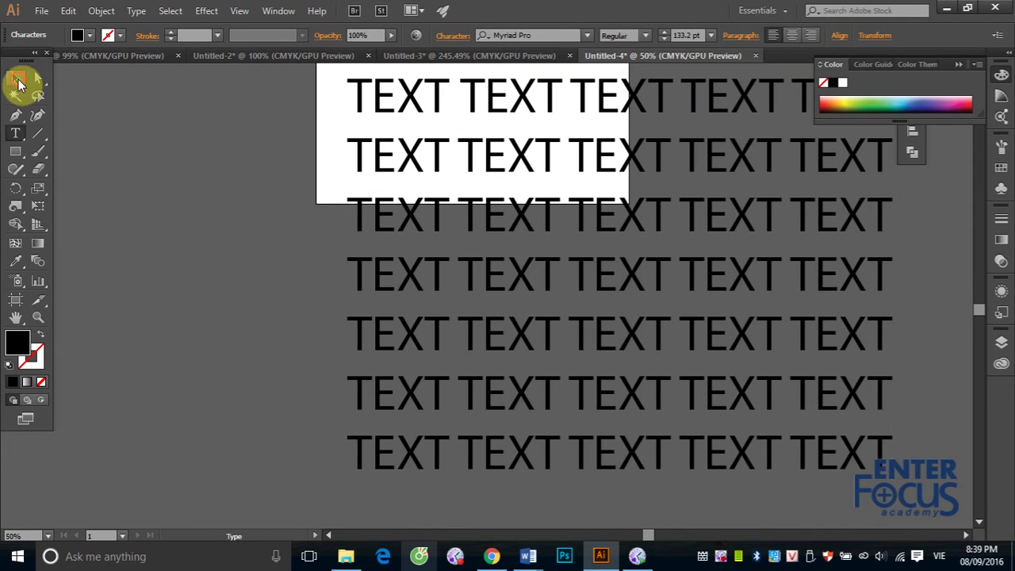
{"action": "left_click_drag", "start_coordinate": [473, 283], "coordinate": [378, 476]}
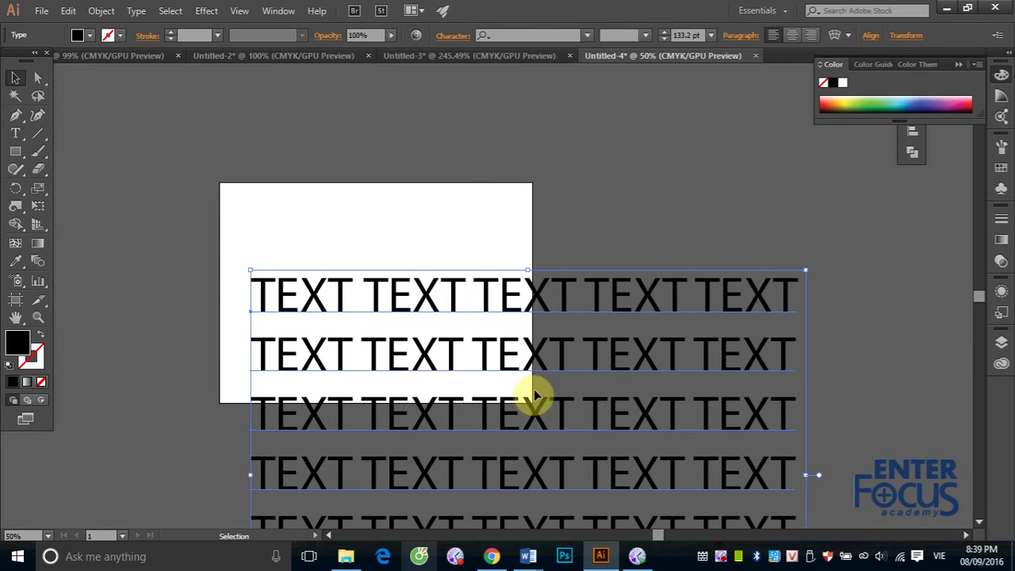
{"action": "left_click_drag", "start_coordinate": [545, 372], "coordinate": [425, 193]}
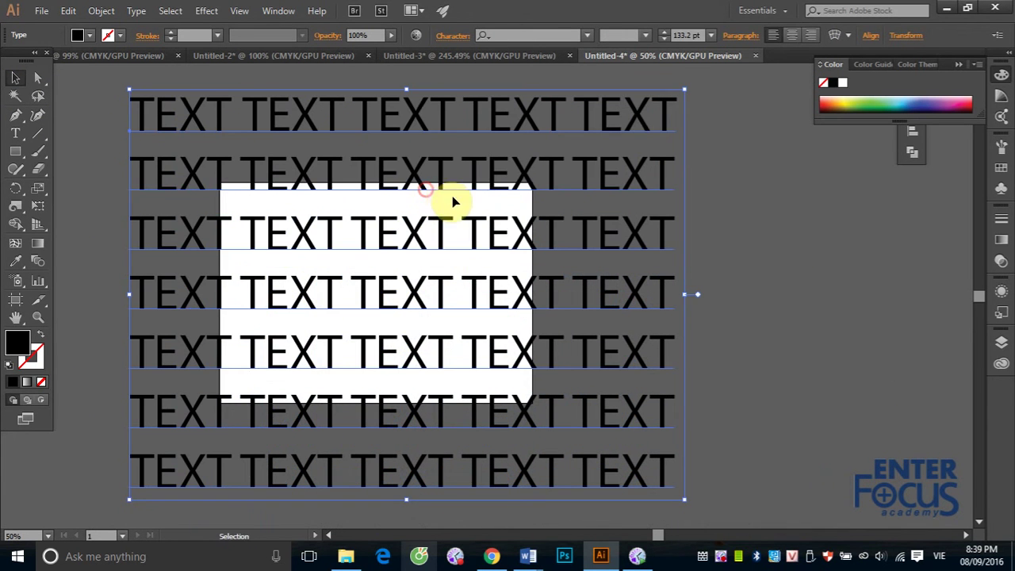
{"action": "mouse_move", "coordinate": [684, 89]}
{"action": "left_mouse_down"}
{"action": "mouse_move", "coordinate": [586, 188]}
{"action": "mouse_move", "coordinate": [593, 177]}
{"action": "left_mouse_up"}
{"action": "left_click_drag", "start_coordinate": [407, 306], "coordinate": [368, 297]}
Step: Draw a tilted five-pointed star over the TEXT block and select both
{"action": "left_click", "coordinate": [16, 151]}
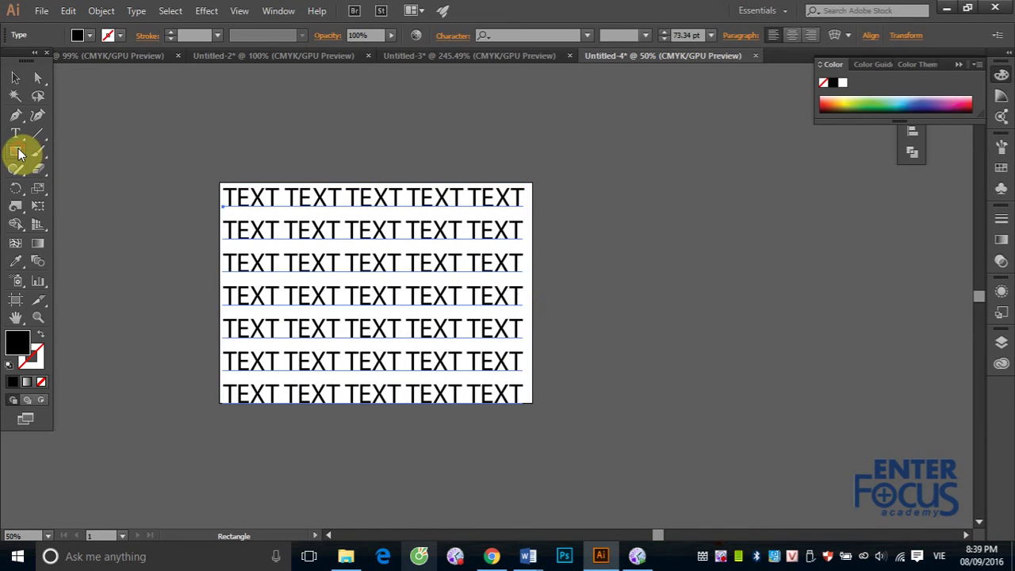
{"action": "left_click", "coordinate": [77, 222]}
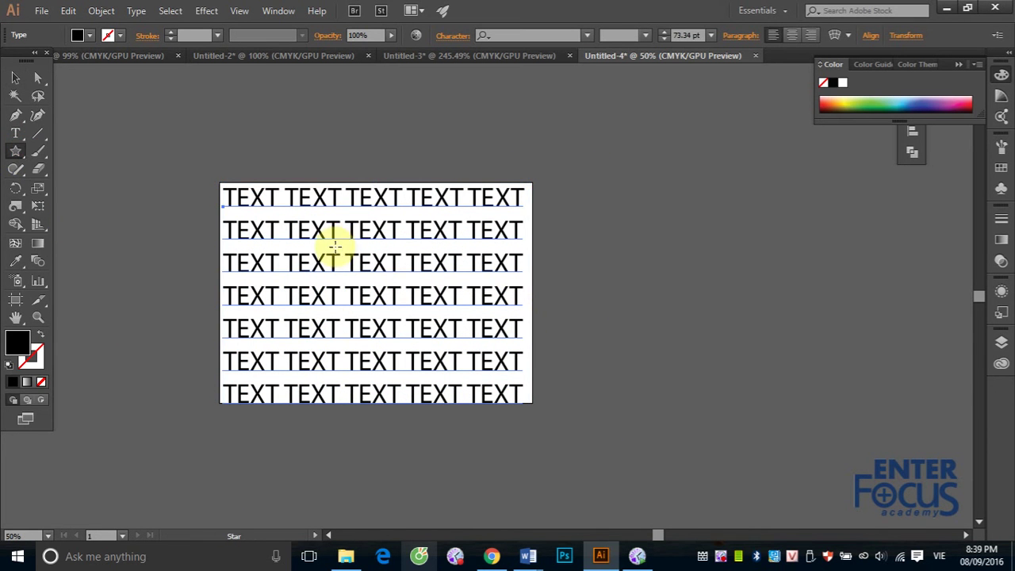
{"action": "left_click_drag", "start_coordinate": [327, 243], "coordinate": [463, 354]}
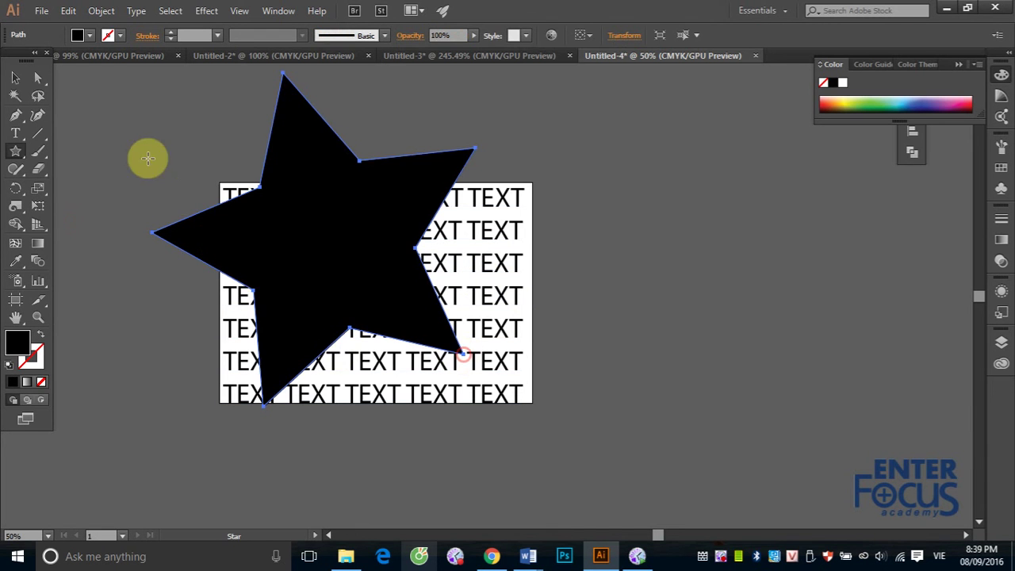
{"action": "left_click", "coordinate": [18, 79]}
{"action": "left_click_drag", "start_coordinate": [373, 245], "coordinate": [409, 296]}
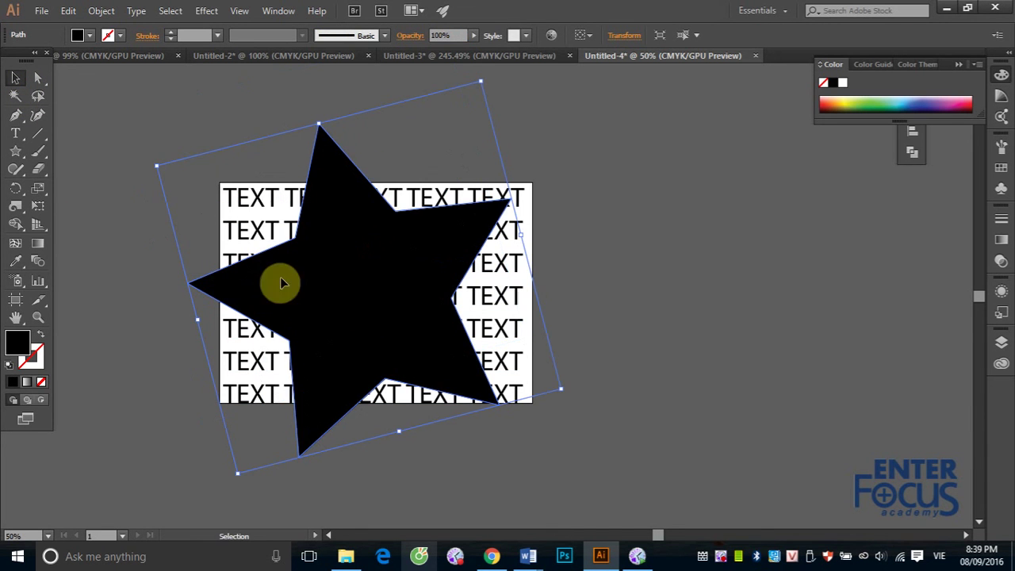
{"action": "left_click_drag", "start_coordinate": [145, 127], "coordinate": [583, 410]}
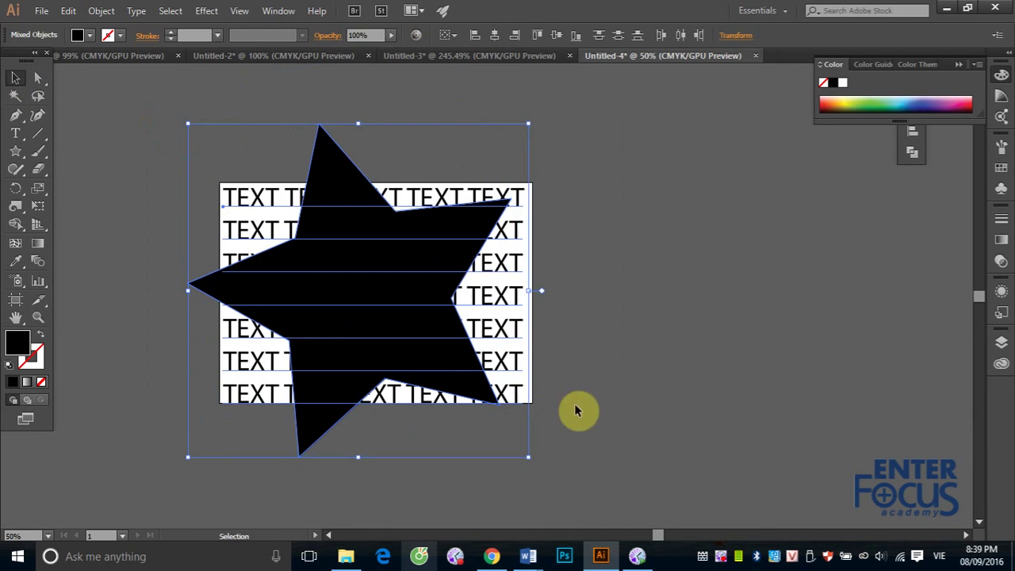
Step: Warp the TEXT block into the star with Envelope Distort > Make with Top Object
{"action": "left_click", "coordinate": [100, 11]}
{"action": "mouse_move", "coordinate": [140, 376]}
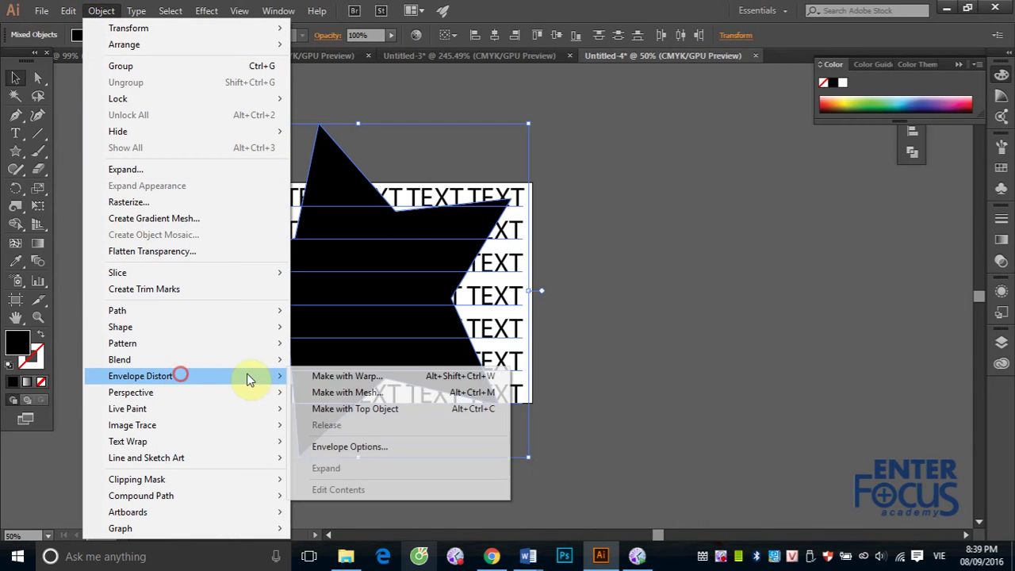
{"action": "left_click", "coordinate": [362, 408]}
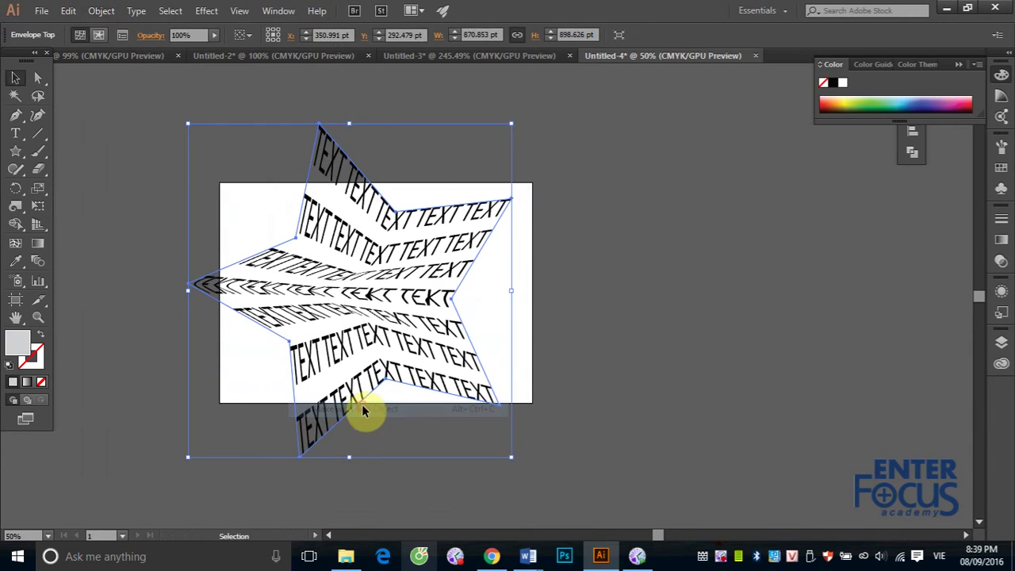
{"action": "left_click", "coordinate": [665, 317]}
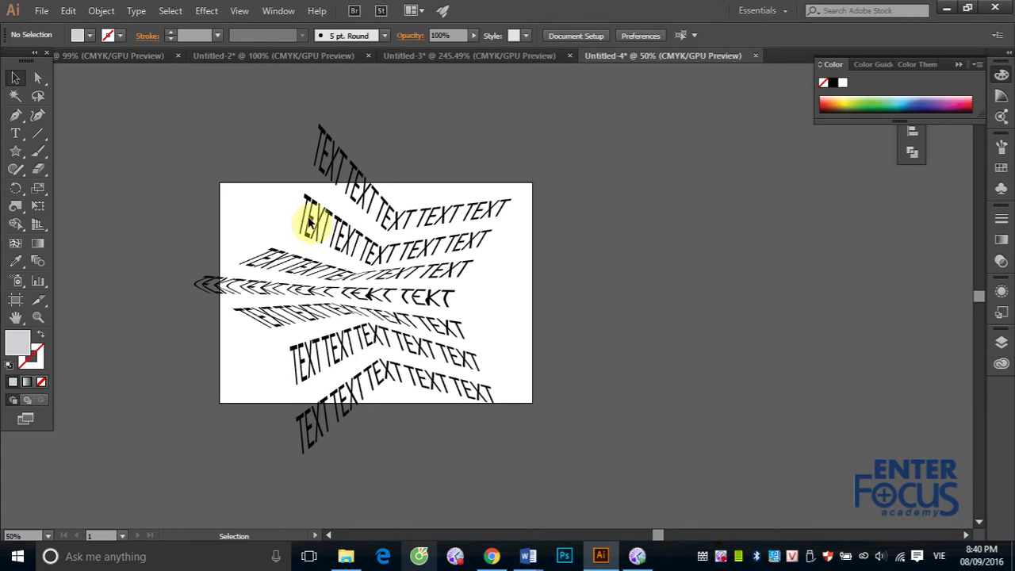
Step: Move the star-warped text off the artboard to the right and deselect it
{"action": "left_click", "coordinate": [696, 259]}
{"action": "key", "text": "ctrl+a"}
{"action": "key", "text": "ctrl+alt+c"}
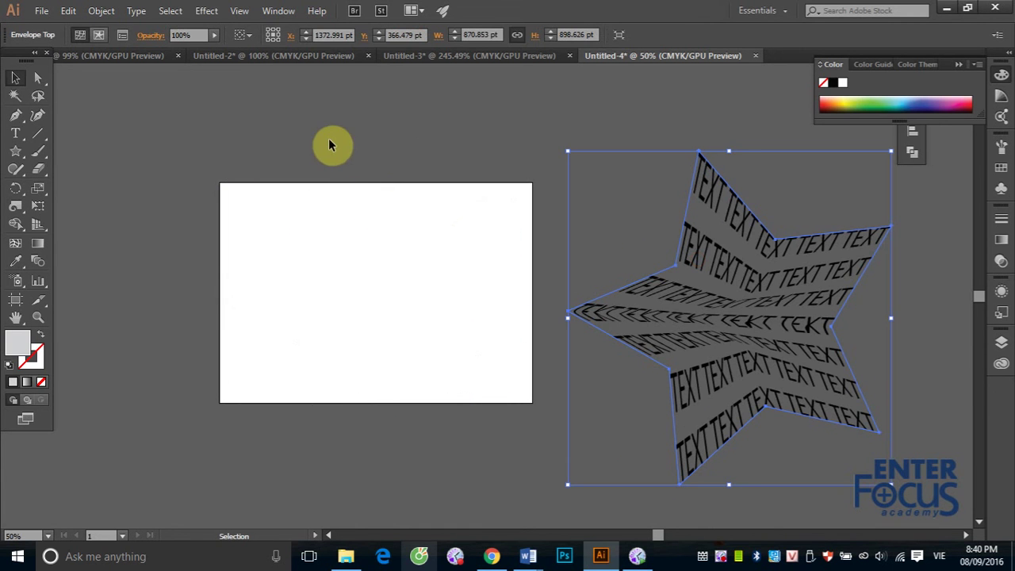
{"action": "left_click", "coordinate": [294, 220]}
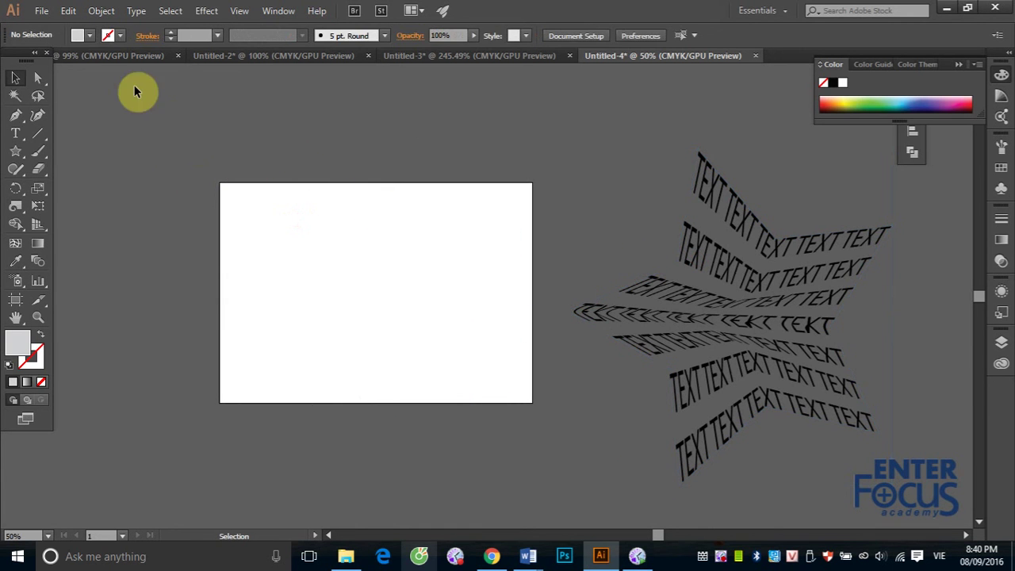
{"action": "left_click", "coordinate": [33, 11]}
Step: Place the second fox photo JPG and position it inside the artboard
{"action": "left_click", "coordinate": [124, 250]}
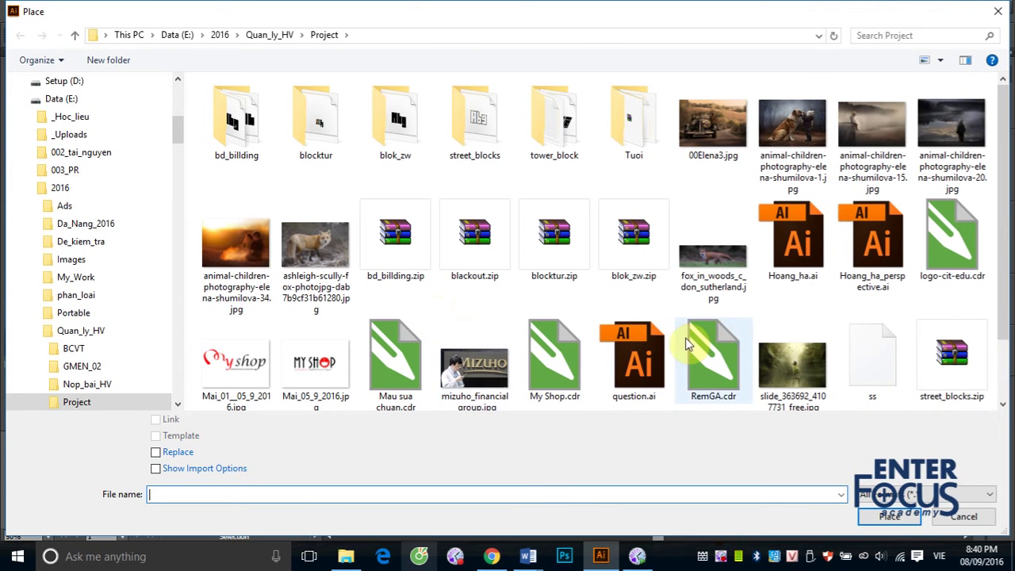
{"action": "left_click", "coordinate": [713, 262]}
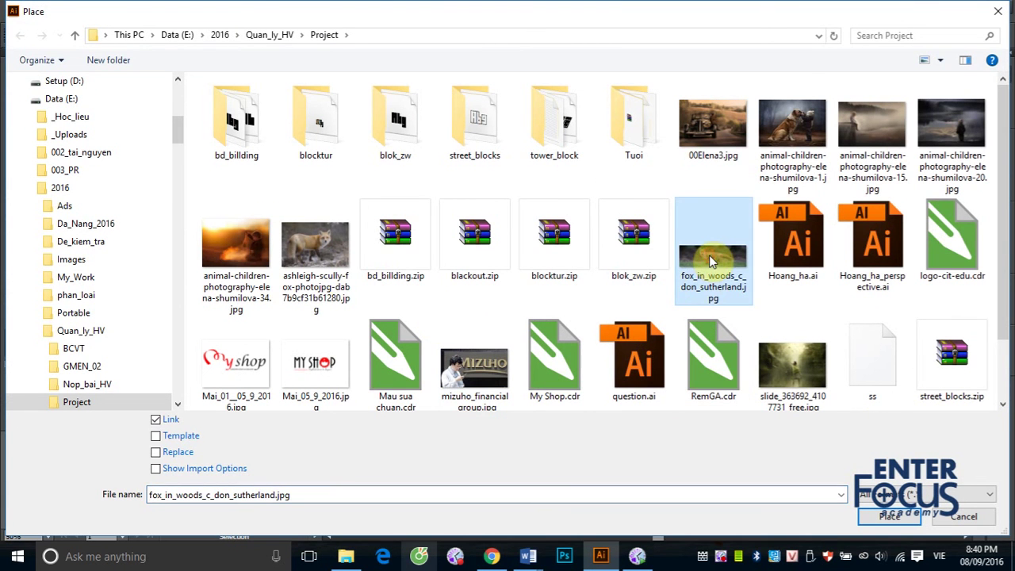
{"action": "left_click", "coordinate": [337, 241]}
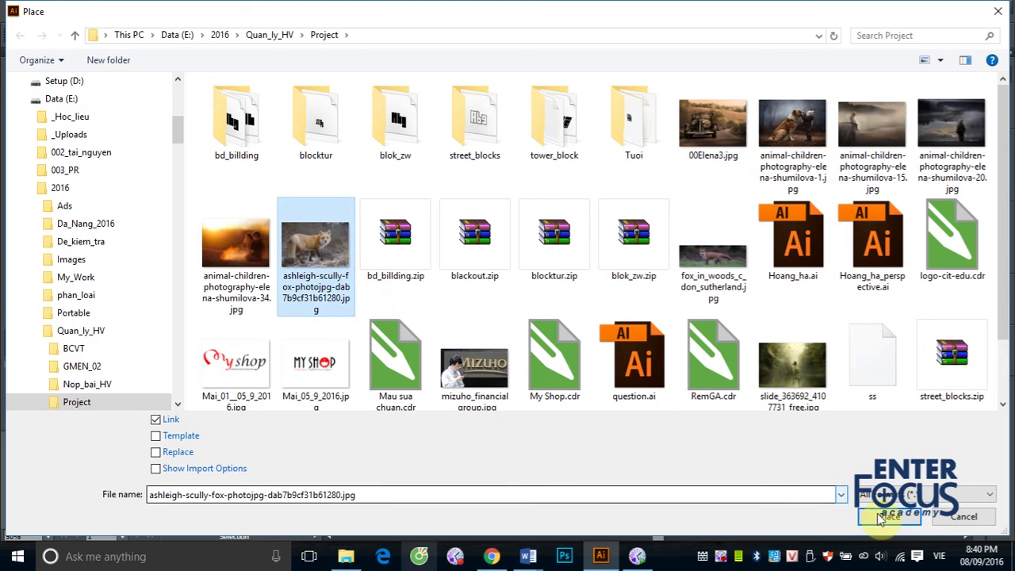
{"action": "left_click", "coordinate": [886, 516]}
{"action": "left_click", "coordinate": [291, 244]}
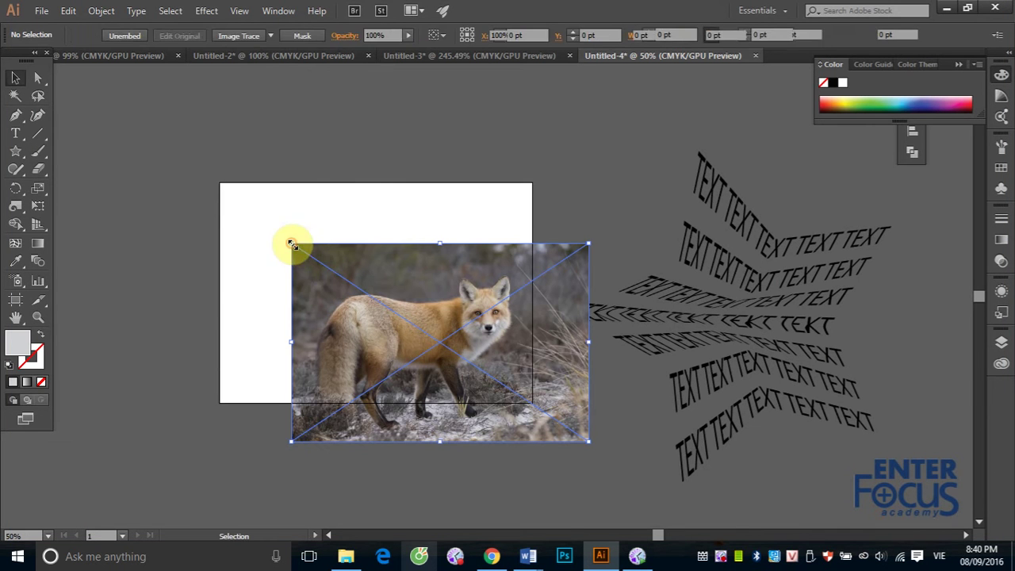
{"action": "left_click_drag", "start_coordinate": [520, 339], "coordinate": [451, 290]}
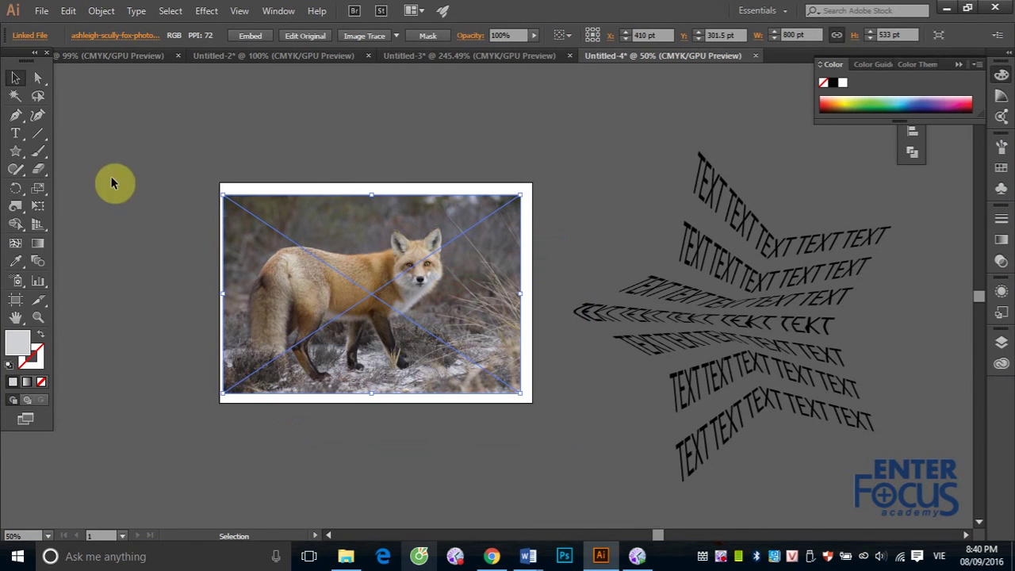
{"action": "left_click", "coordinate": [15, 151]}
Step: Draw a grey star centred over the fox photo and select both
{"action": "mouse_move", "coordinate": [308, 219]}
{"action": "left_mouse_down"}
{"action": "mouse_move", "coordinate": [426, 342]}
{"action": "mouse_move", "coordinate": [398, 317]}
{"action": "left_mouse_up"}
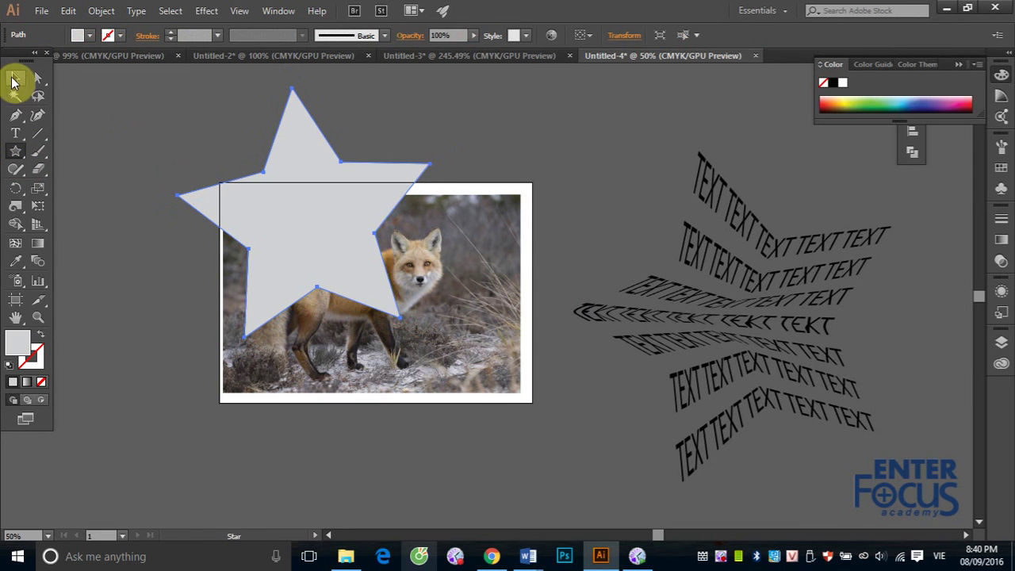
{"action": "left_click", "coordinate": [15, 77]}
{"action": "mouse_move", "coordinate": [335, 244]}
{"action": "left_mouse_down"}
{"action": "mouse_move", "coordinate": [362, 294]}
{"action": "mouse_move", "coordinate": [395, 318]}
{"action": "left_mouse_up"}
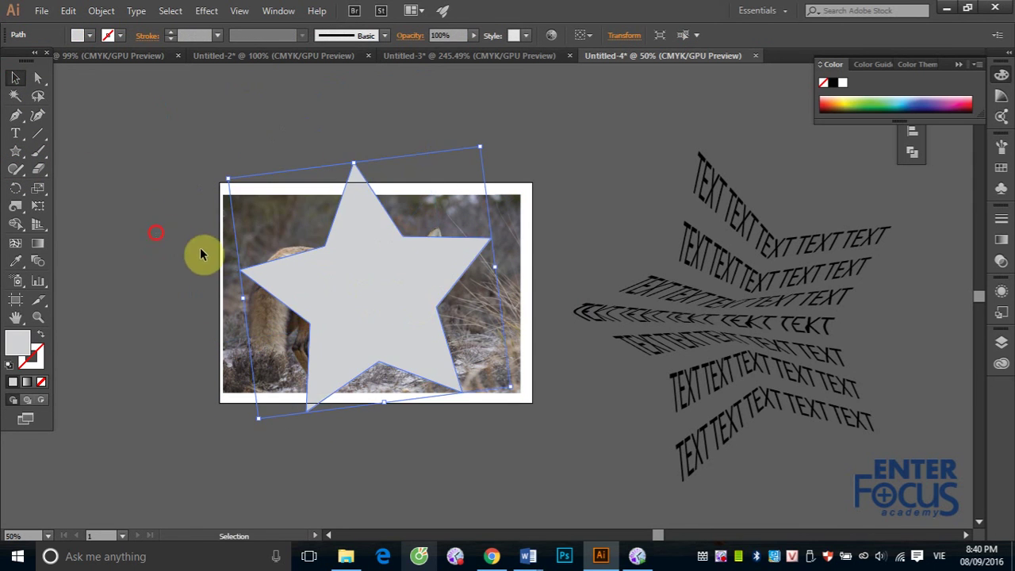
{"action": "left_click", "coordinate": [479, 325], "text": "shift"}
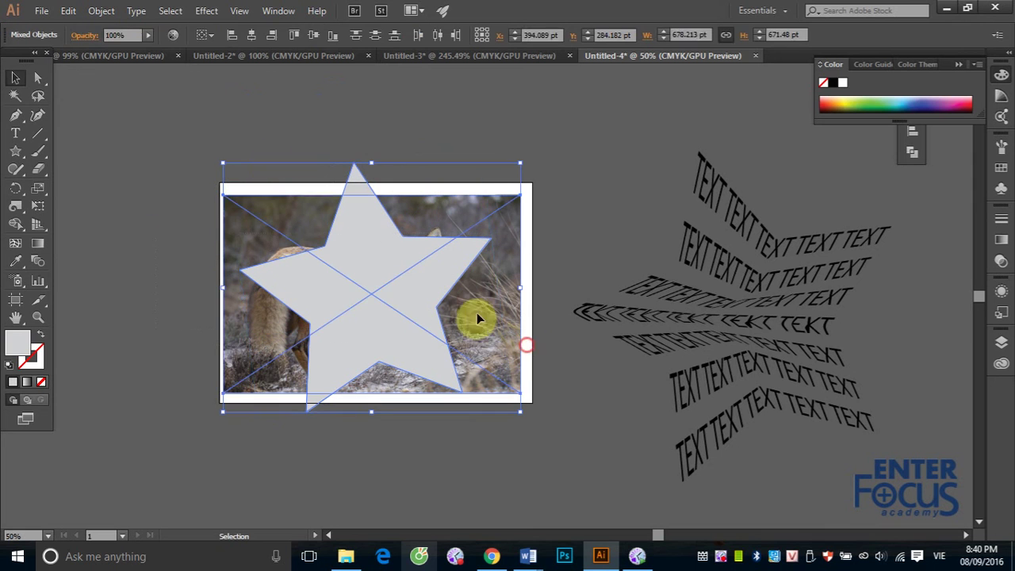
Step: Try Envelope Distort > Make with Top Object and dismiss the cannot-distort error
{"action": "left_click", "coordinate": [101, 11]}
{"action": "mouse_move", "coordinate": [141, 376]}
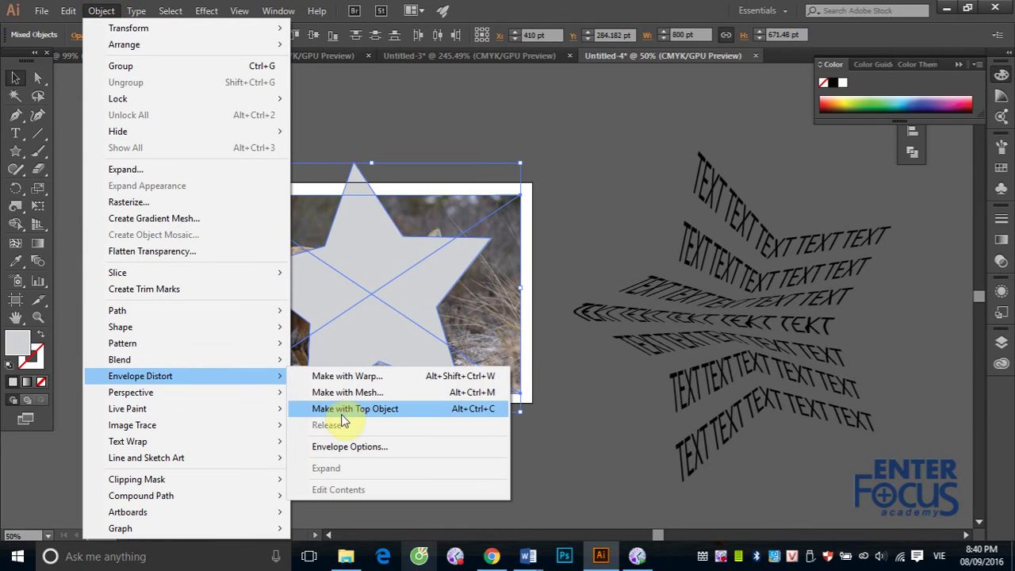
{"action": "left_click", "coordinate": [352, 412]}
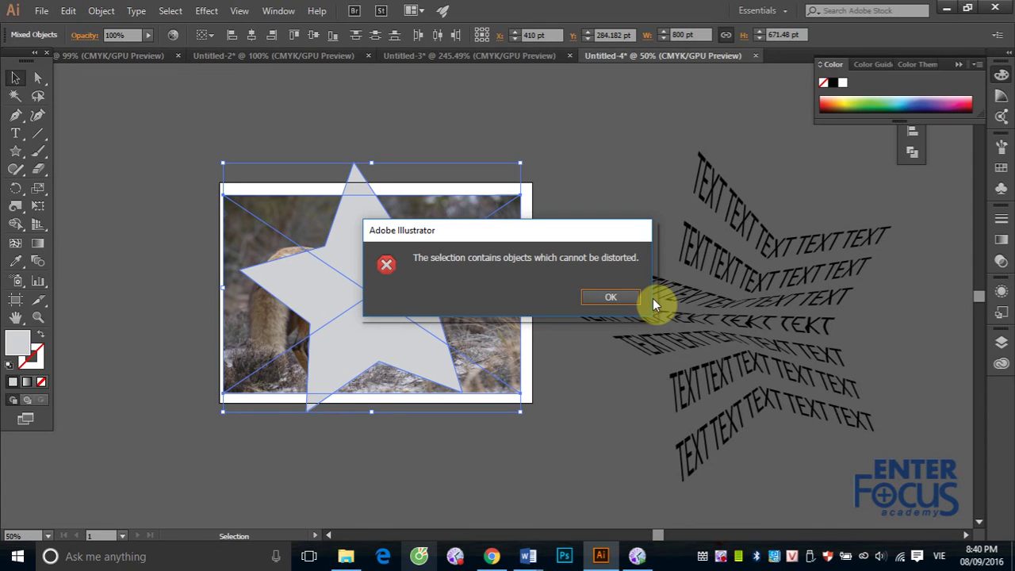
{"action": "left_click", "coordinate": [624, 299]}
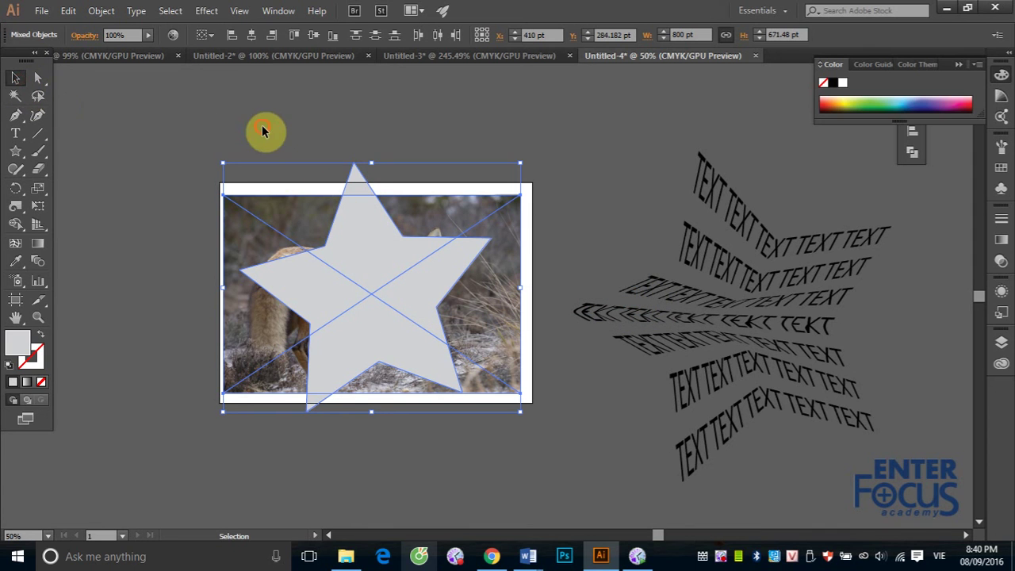
{"action": "left_click", "coordinate": [295, 141]}
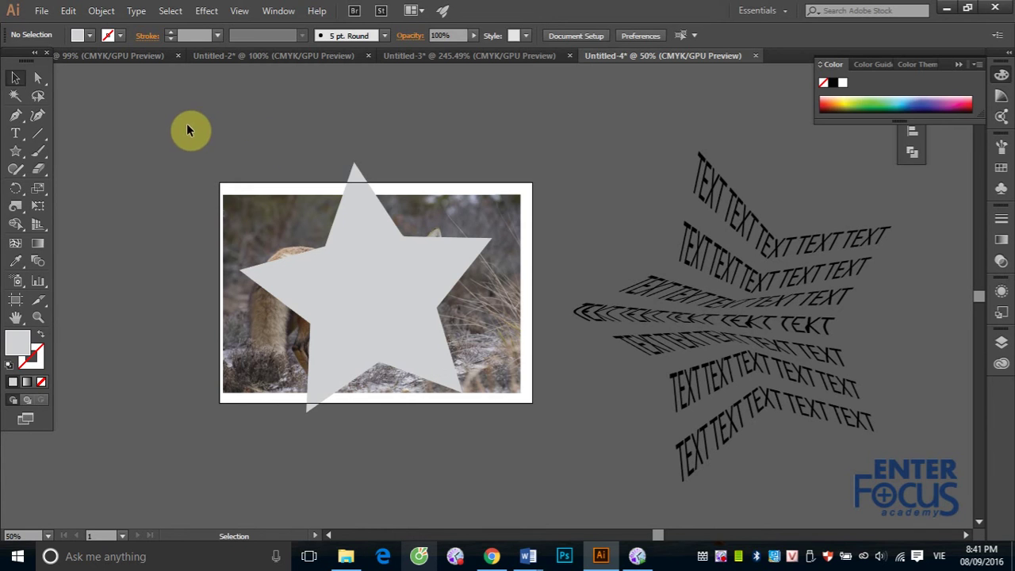
Step: Delete the fox photo, grey star and star-warped TEXT block together
{"action": "left_click_drag", "start_coordinate": [205, 123], "coordinate": [955, 498]}
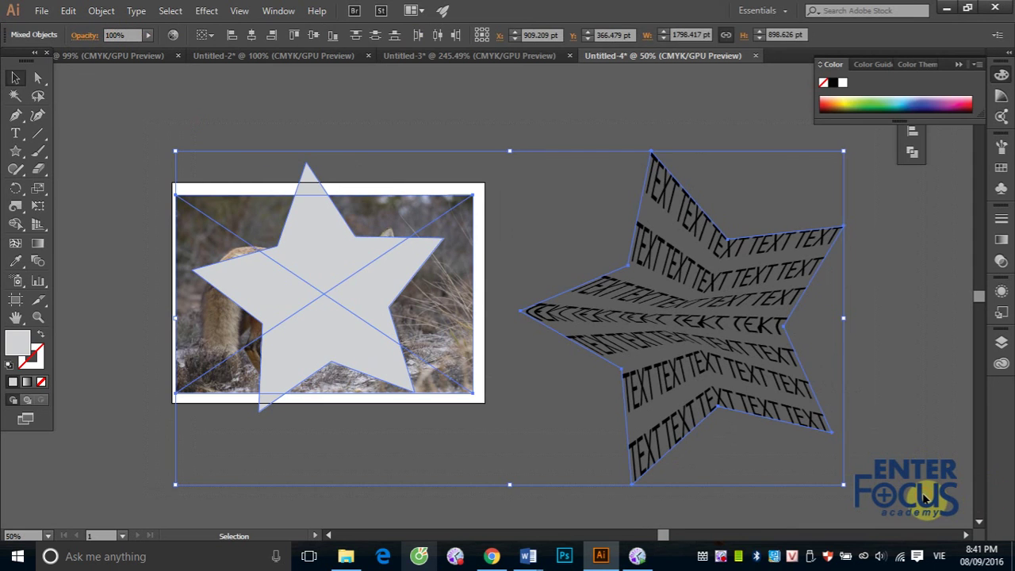
{"action": "key", "text": "Delete"}
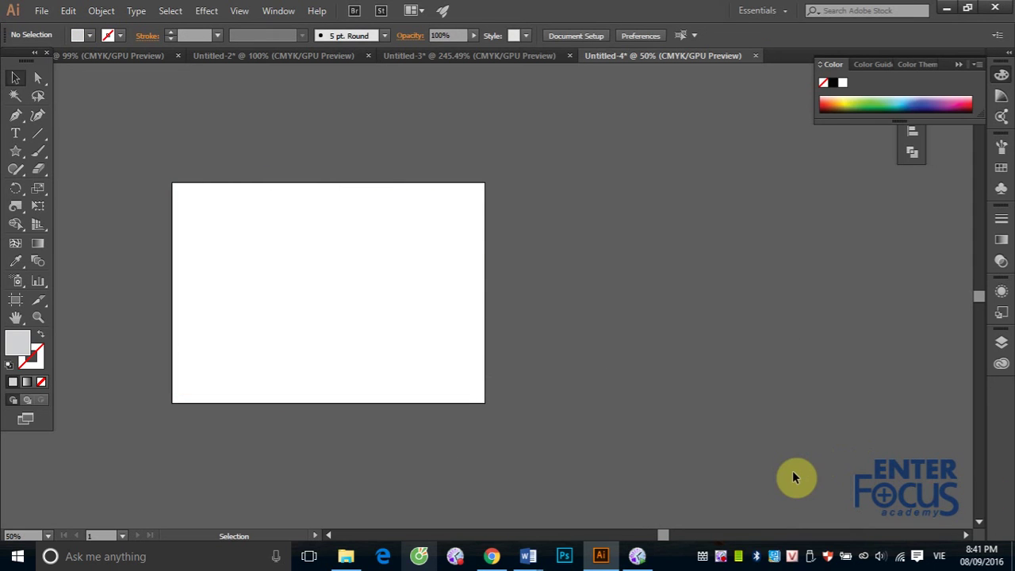
{"action": "right_click", "coordinate": [721, 557]}
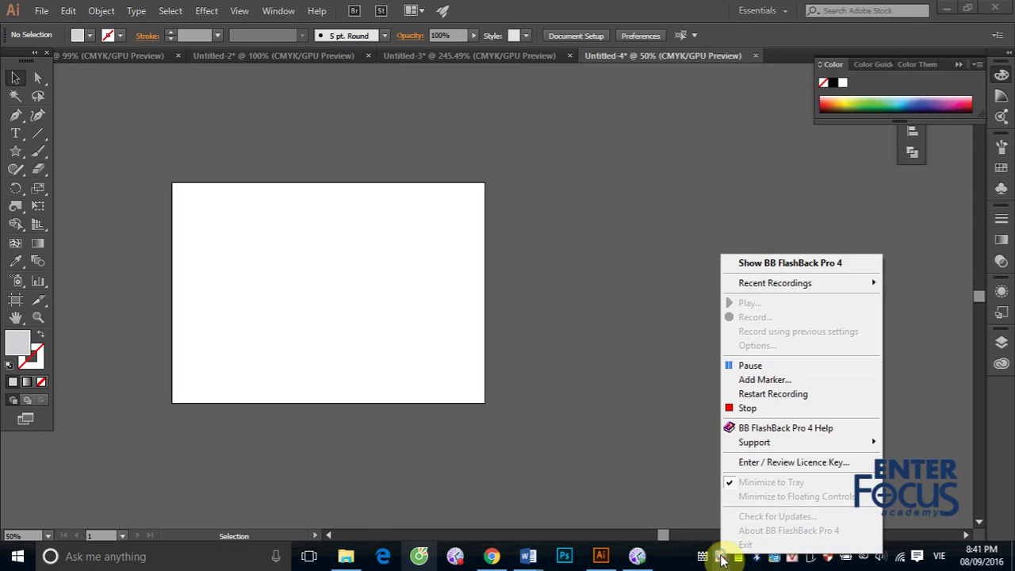